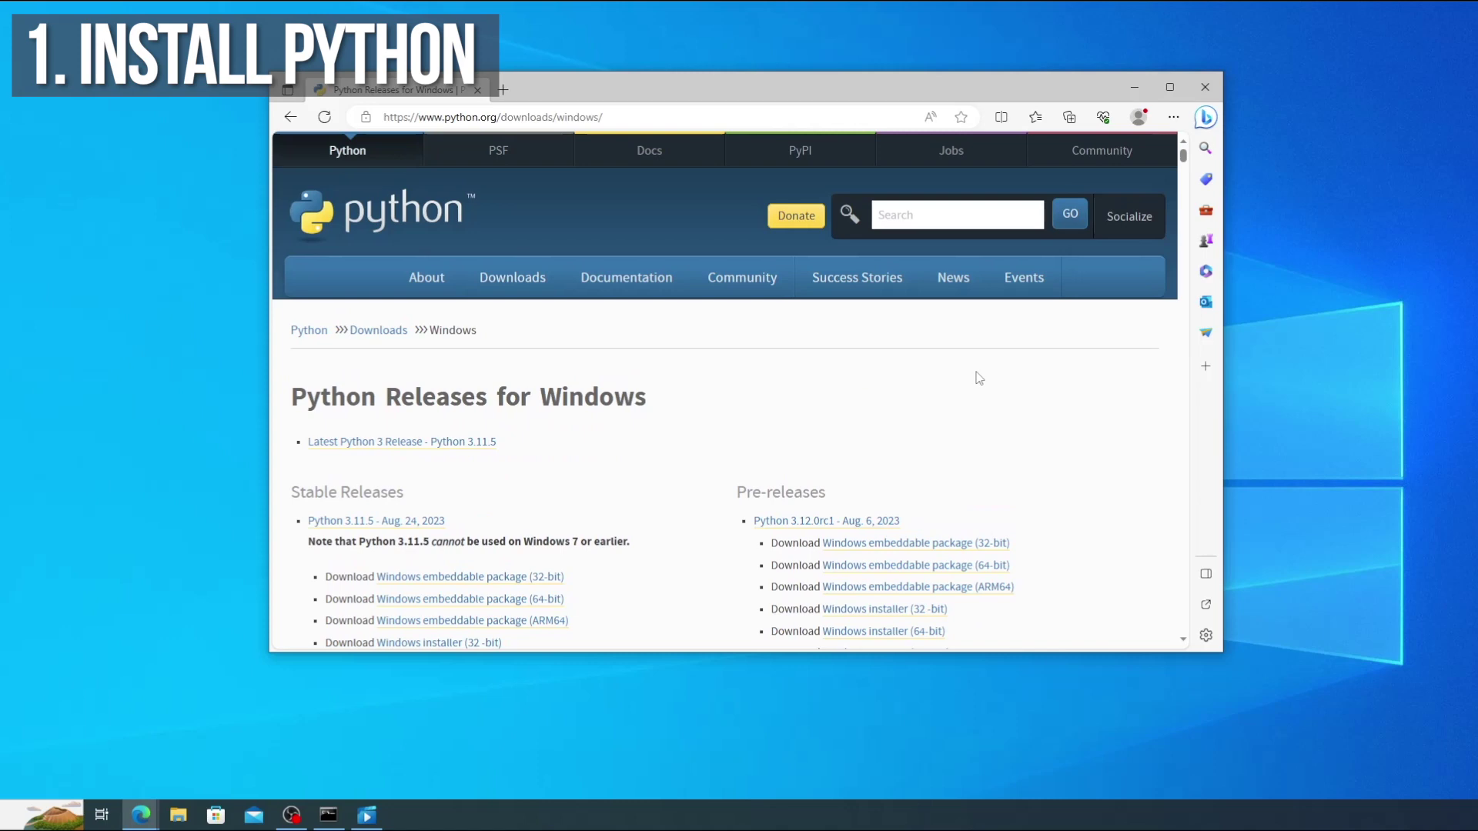
Download the Python 3.11.5 Windows installer (64-bit) and show python-3.11.5-amd64 in its folder.
scroll(977, 377, "down", 3)
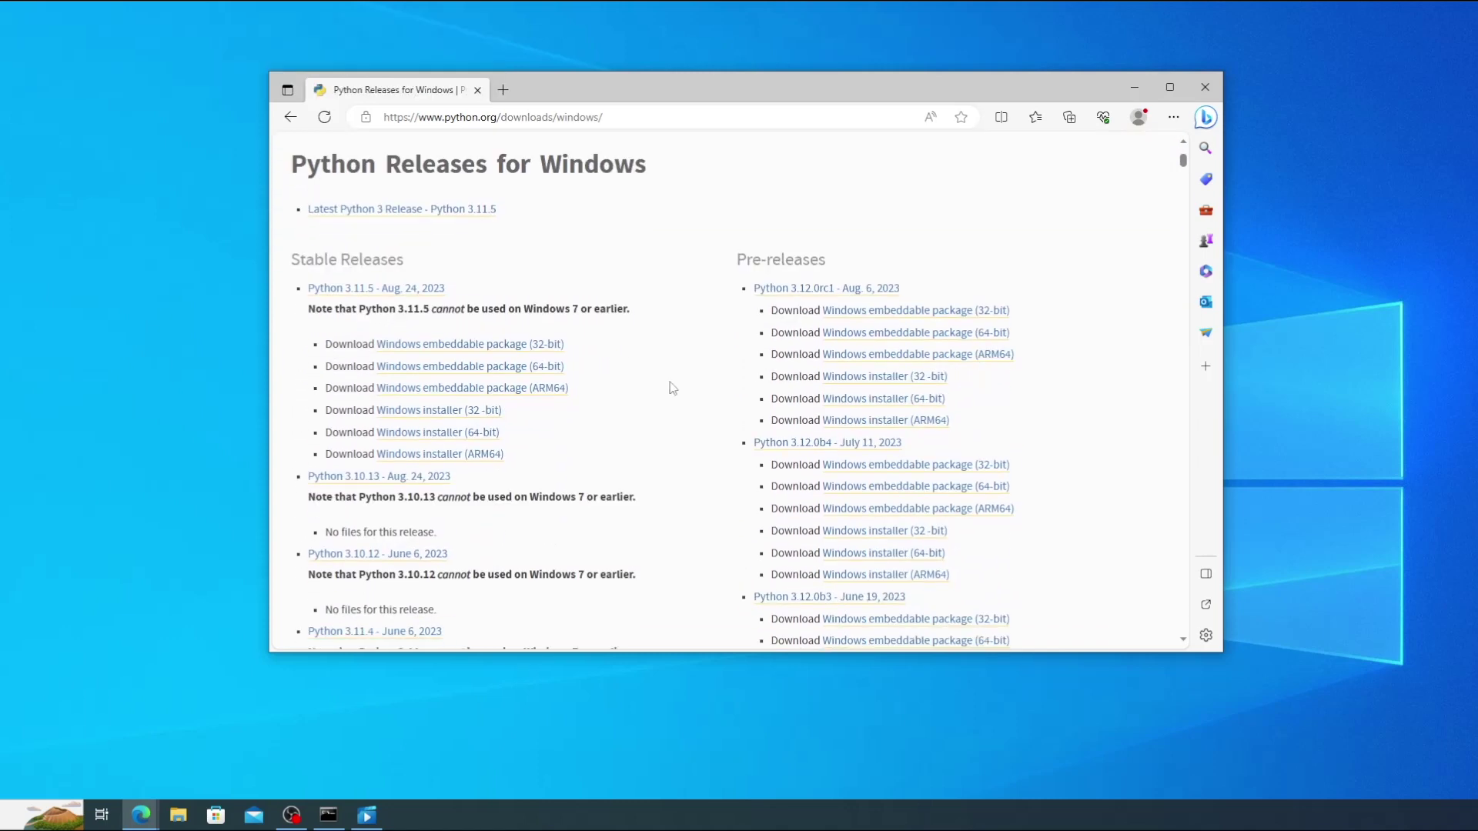
left_click(440, 437)
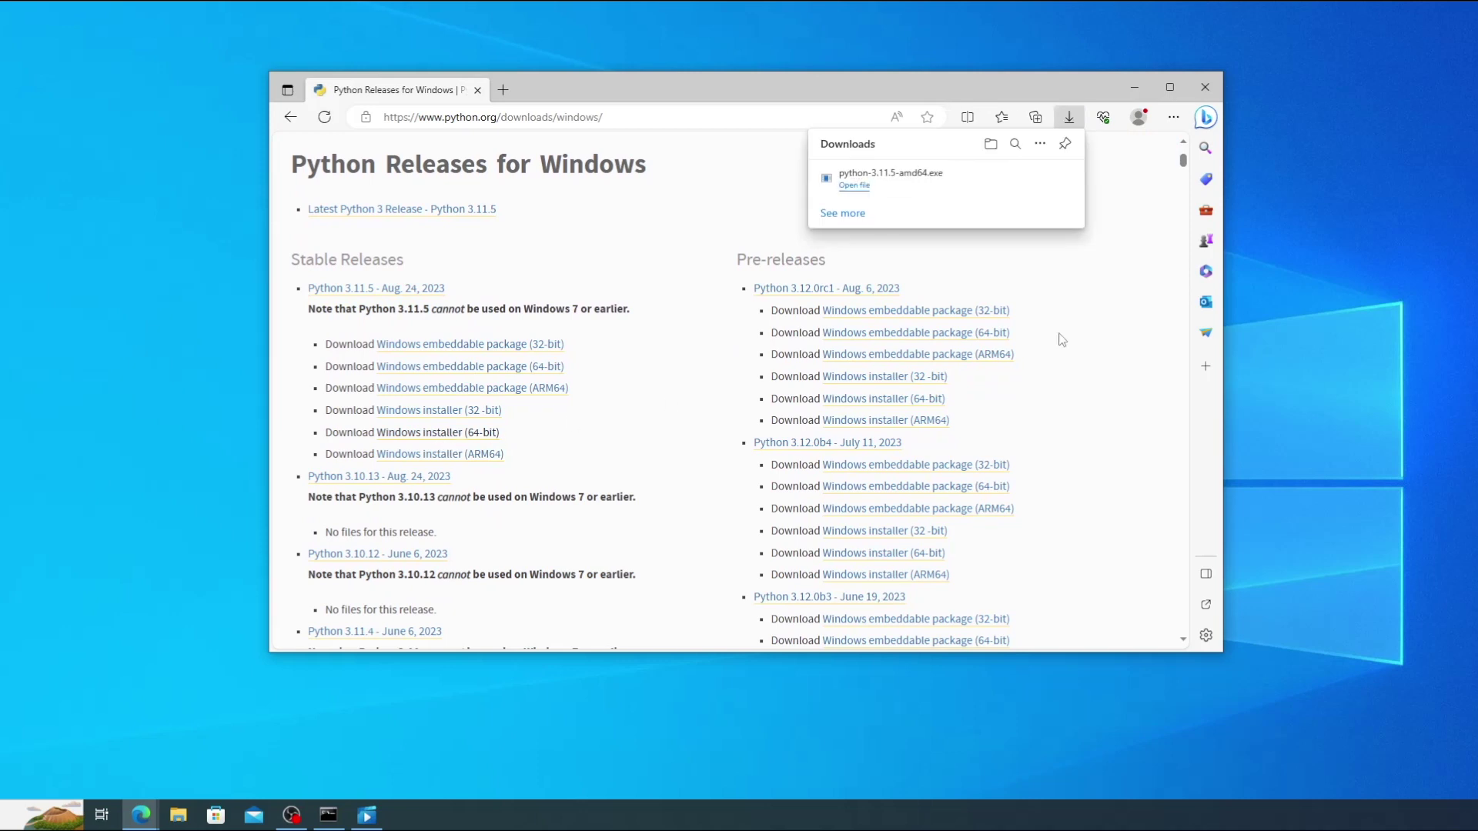
mouse_move(874, 195)
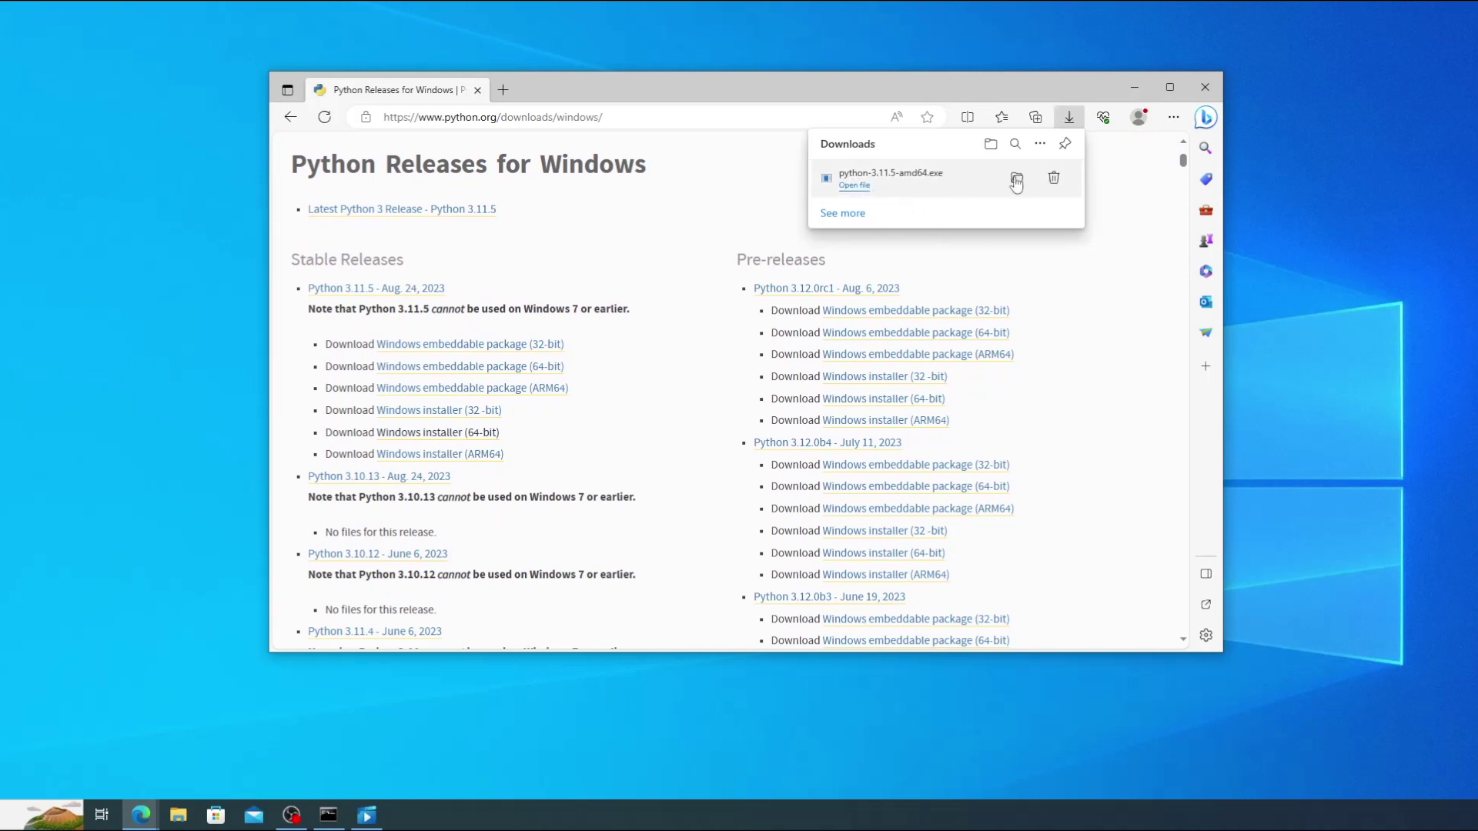
left_click(1053, 179)
Run python-3.11.5-amd64, install with Install Now defaults, and close the successful setup.
double_click(493, 258)
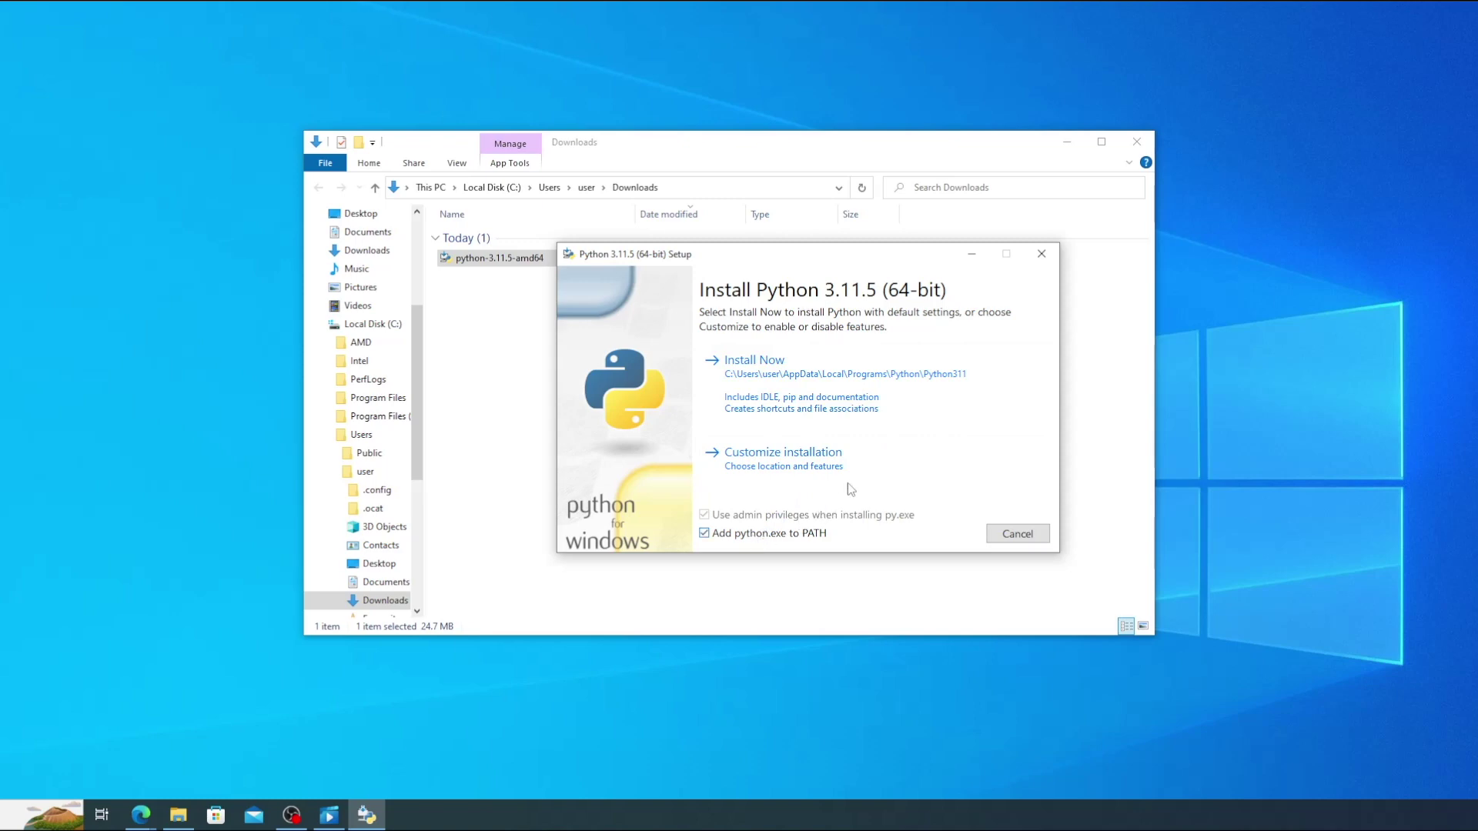
left_click(910, 403)
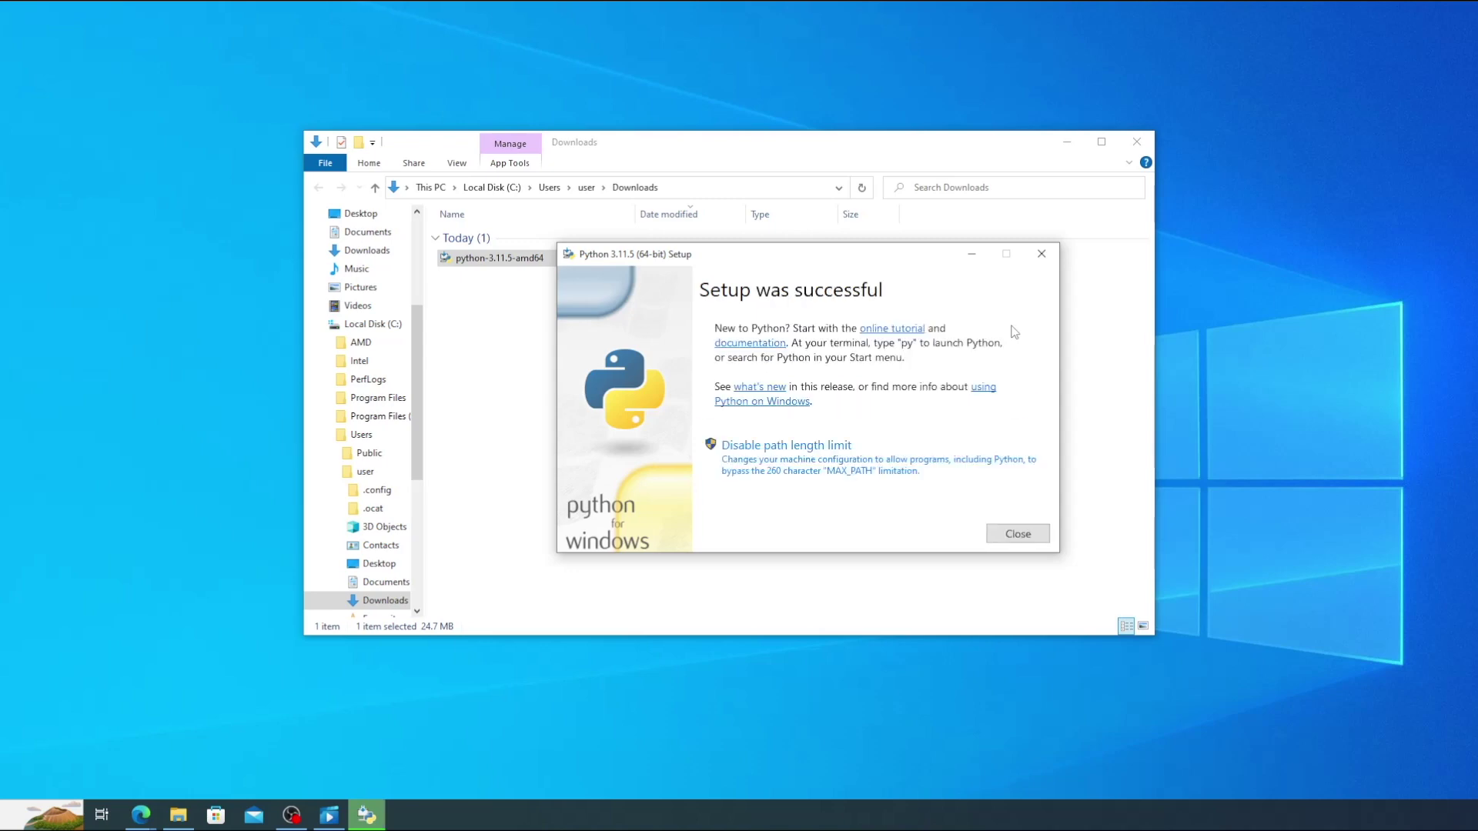
left_click(1018, 537)
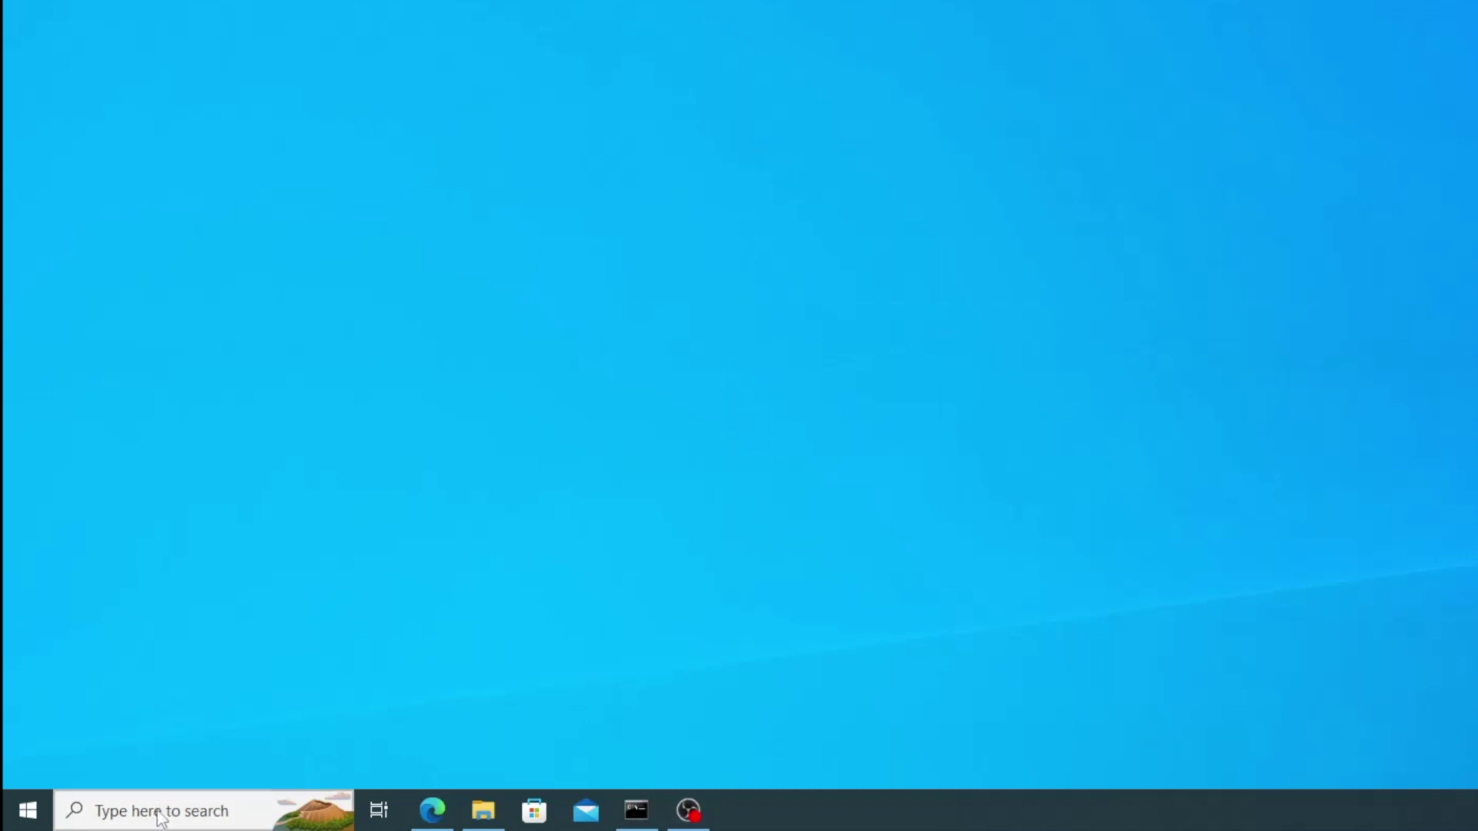
Turn off the App Installer python.exe and python3.exe toggles in Manage app execution aliases.
left_click(159, 810)
type("manage app execut")
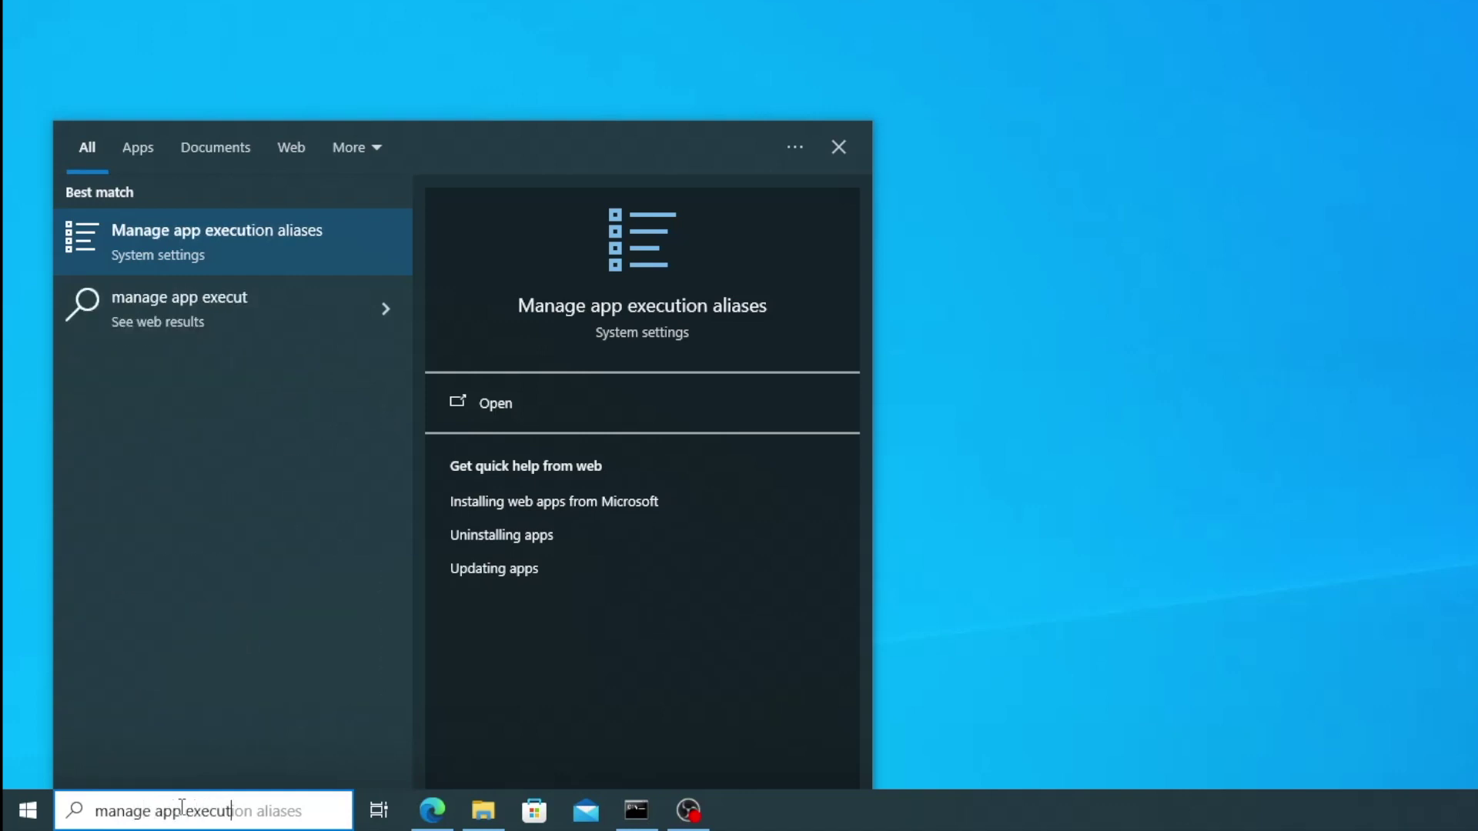
type("ion a")
key("ctrl+BackSpace")
key("ctrl+BackSpace")
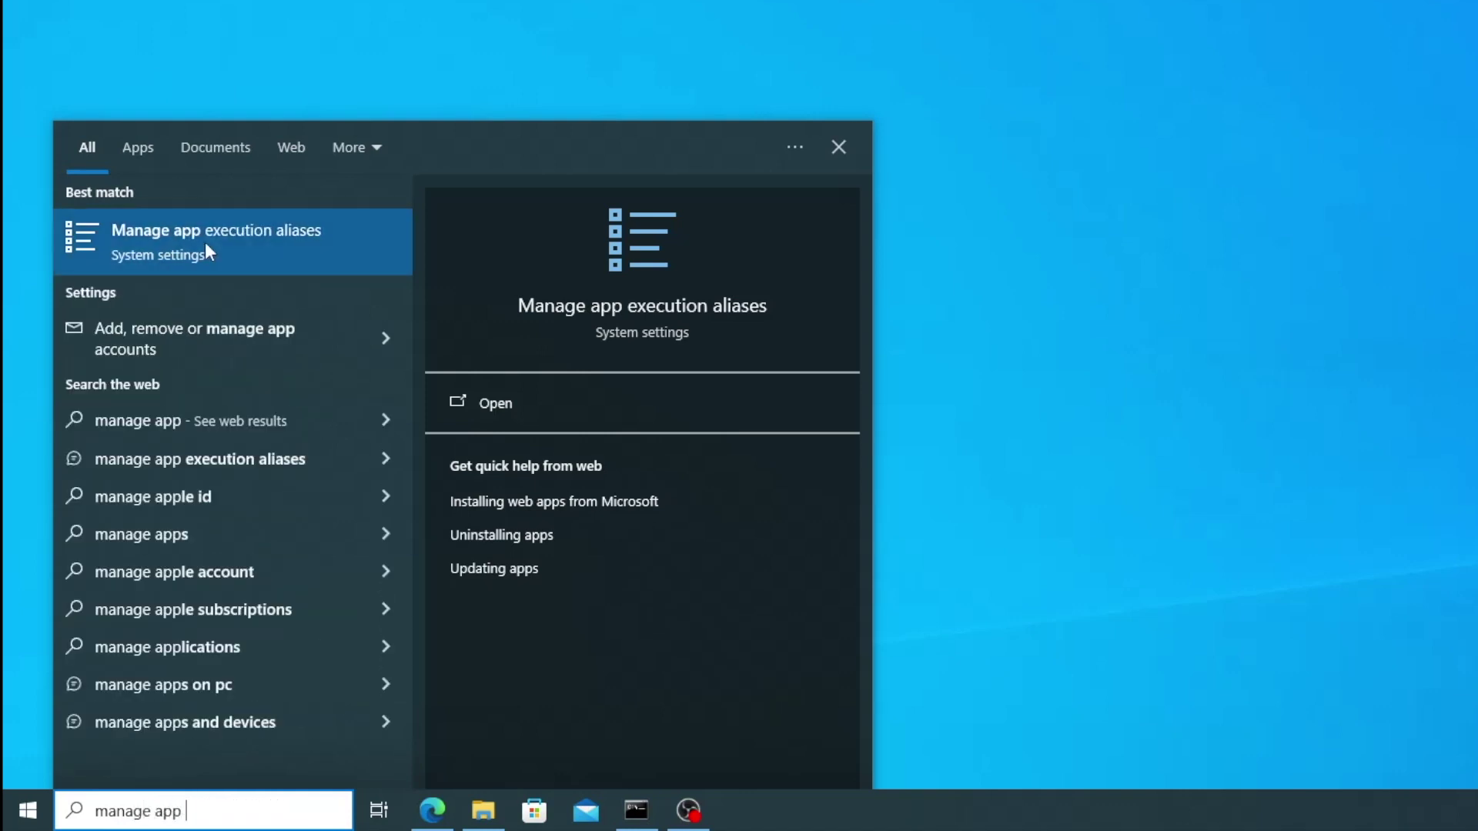
left_click(205, 241)
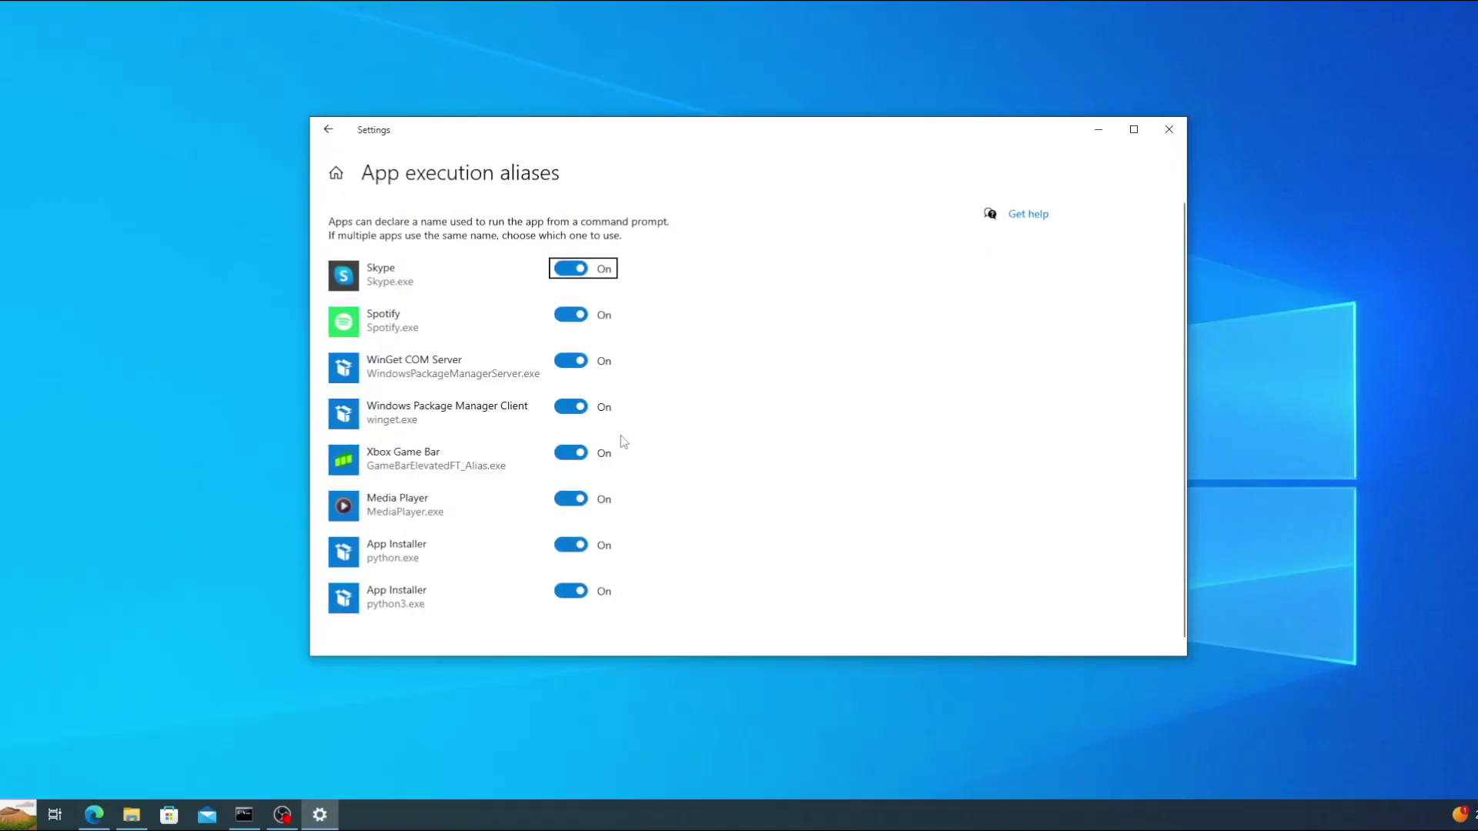
left_click(565, 548)
left_click(571, 591)
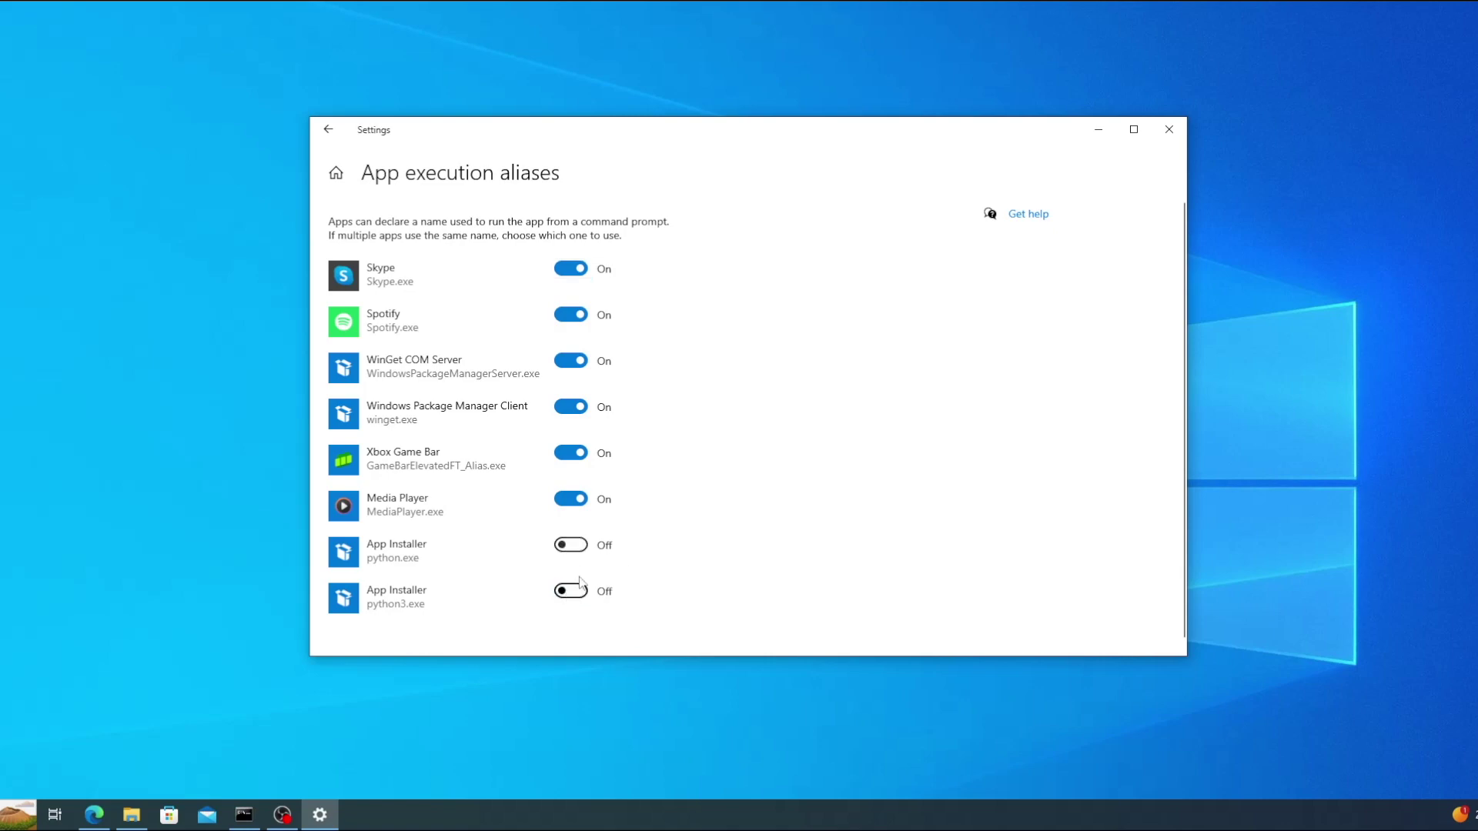
Close Settings and download corpnewt/gibMacOS from GitHub as gibMacOS-master.zip.
left_click(1167, 129)
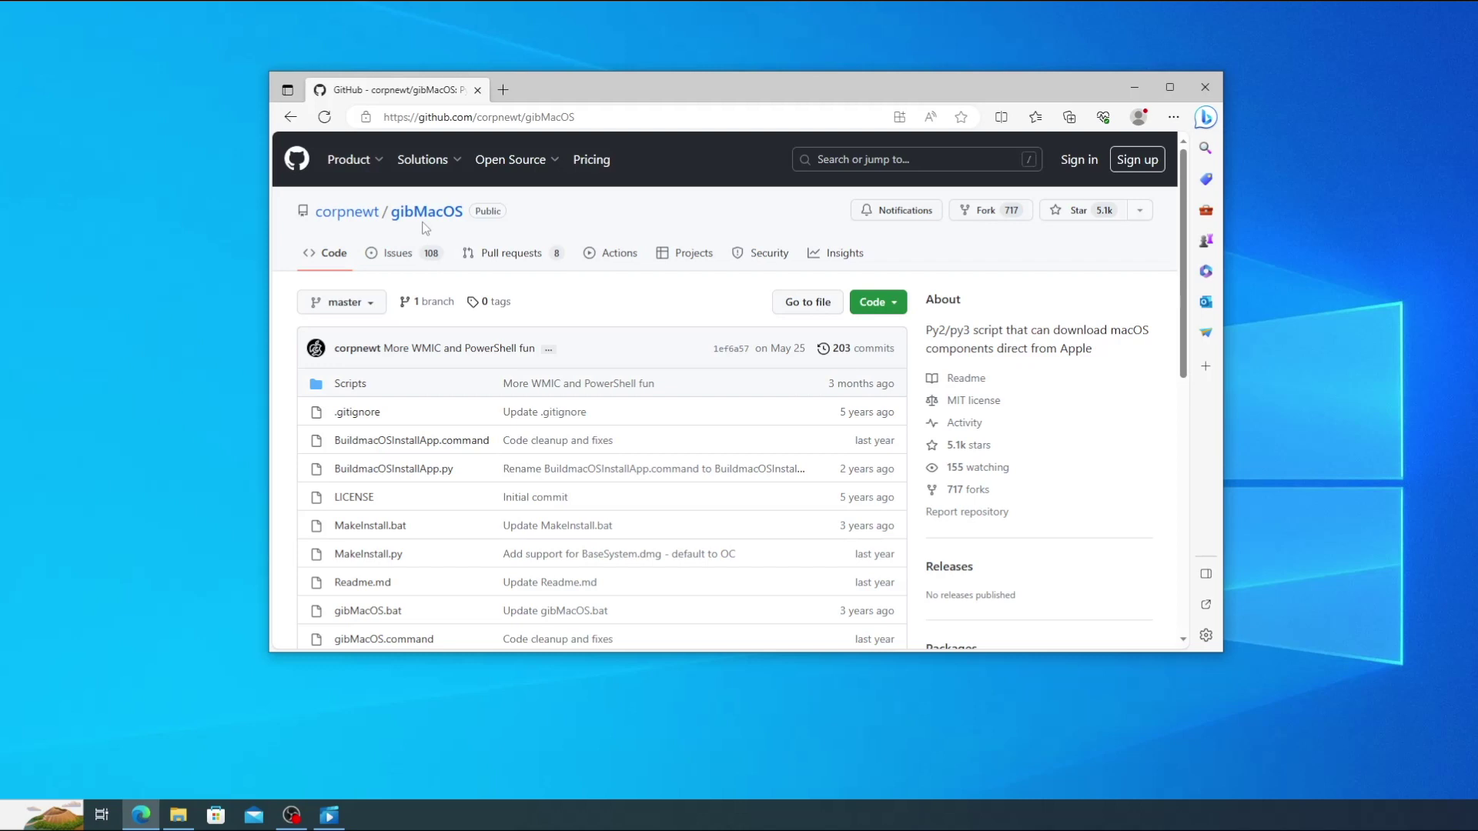
left_click(898, 305)
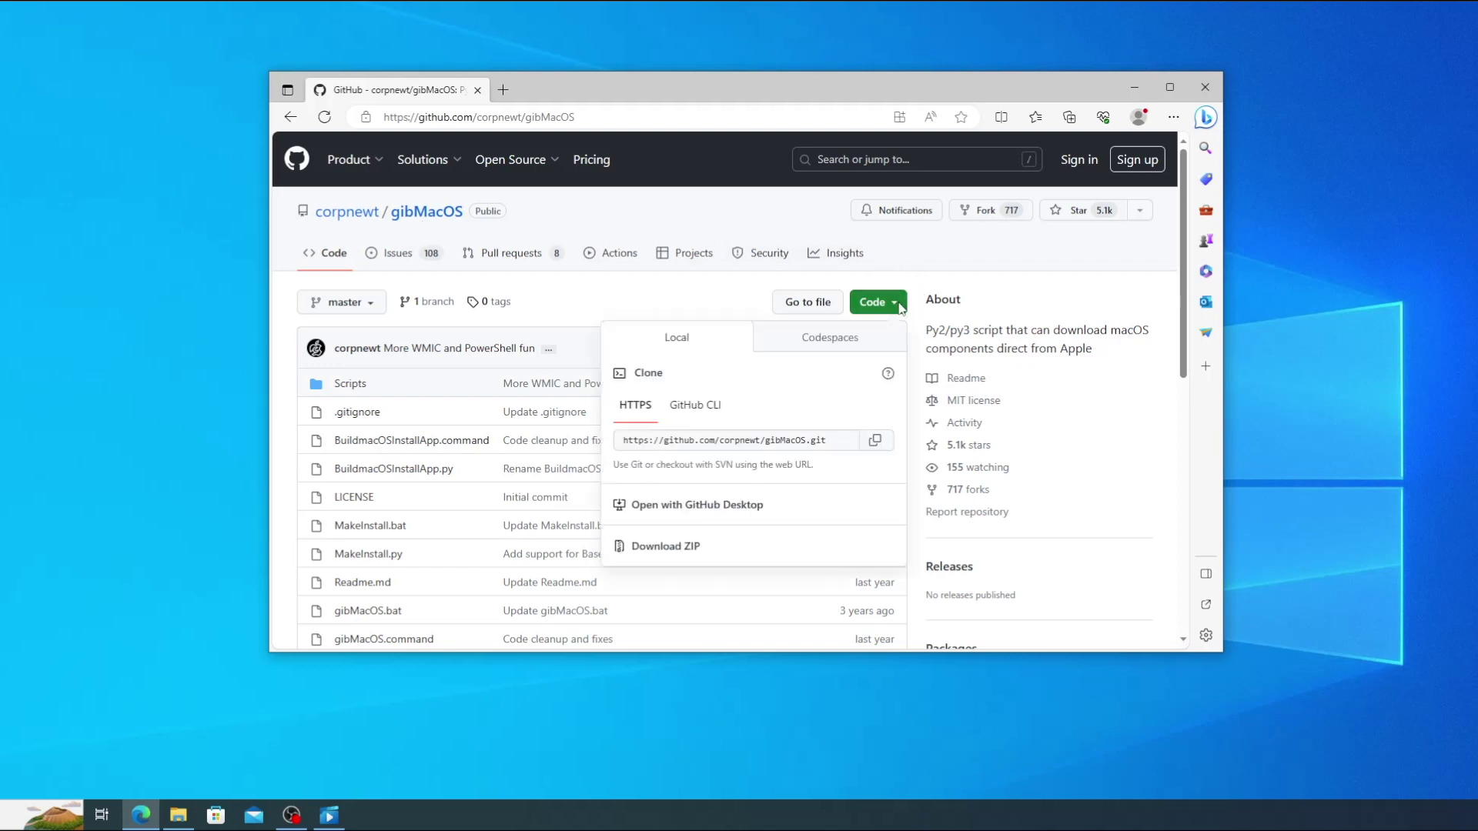
left_click(681, 548)
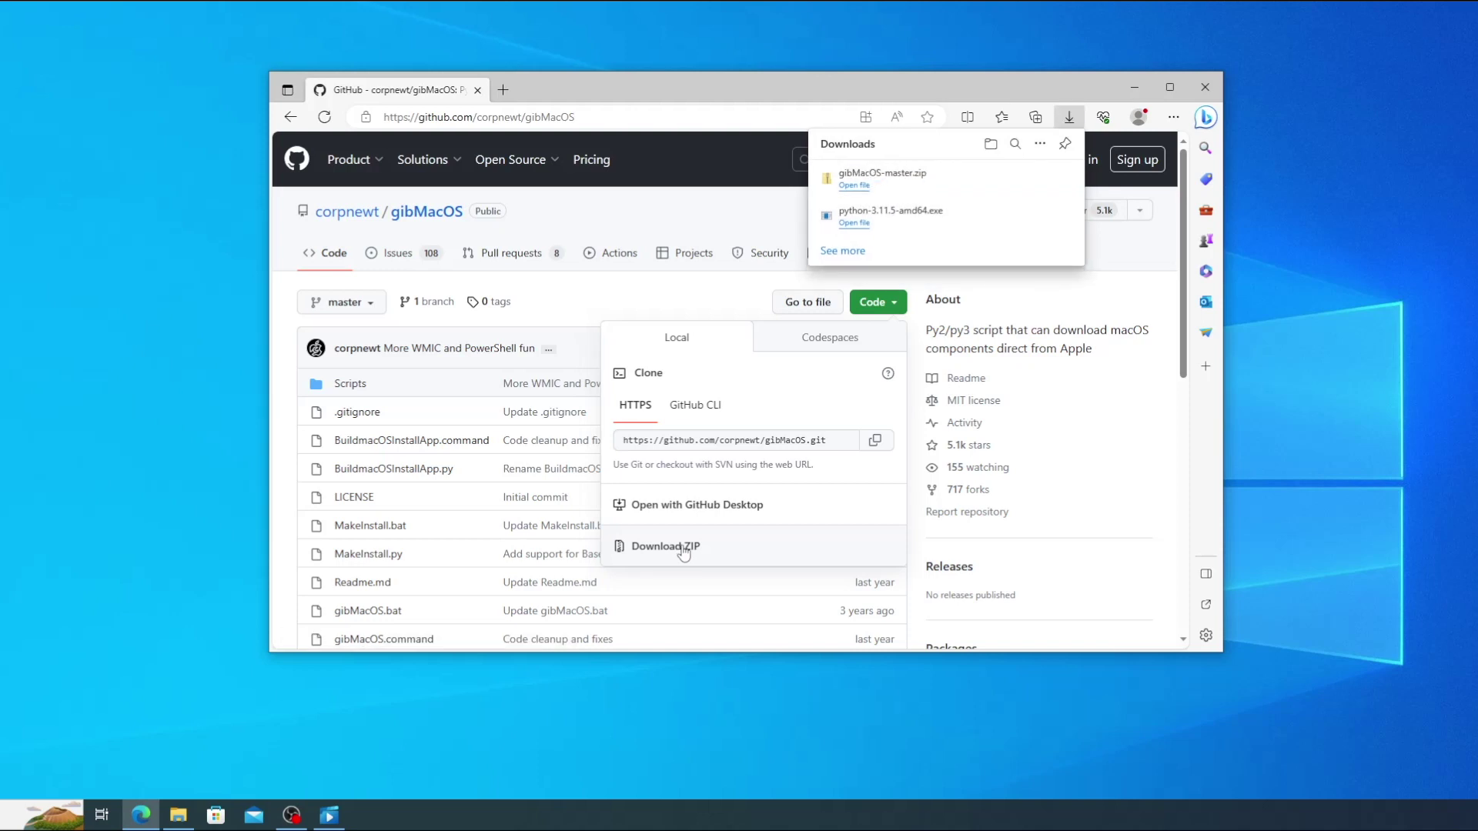
Extract gibMacOS-master.zip from Downloads to the Desktop, then close the extracted folder window.
left_click(1013, 214)
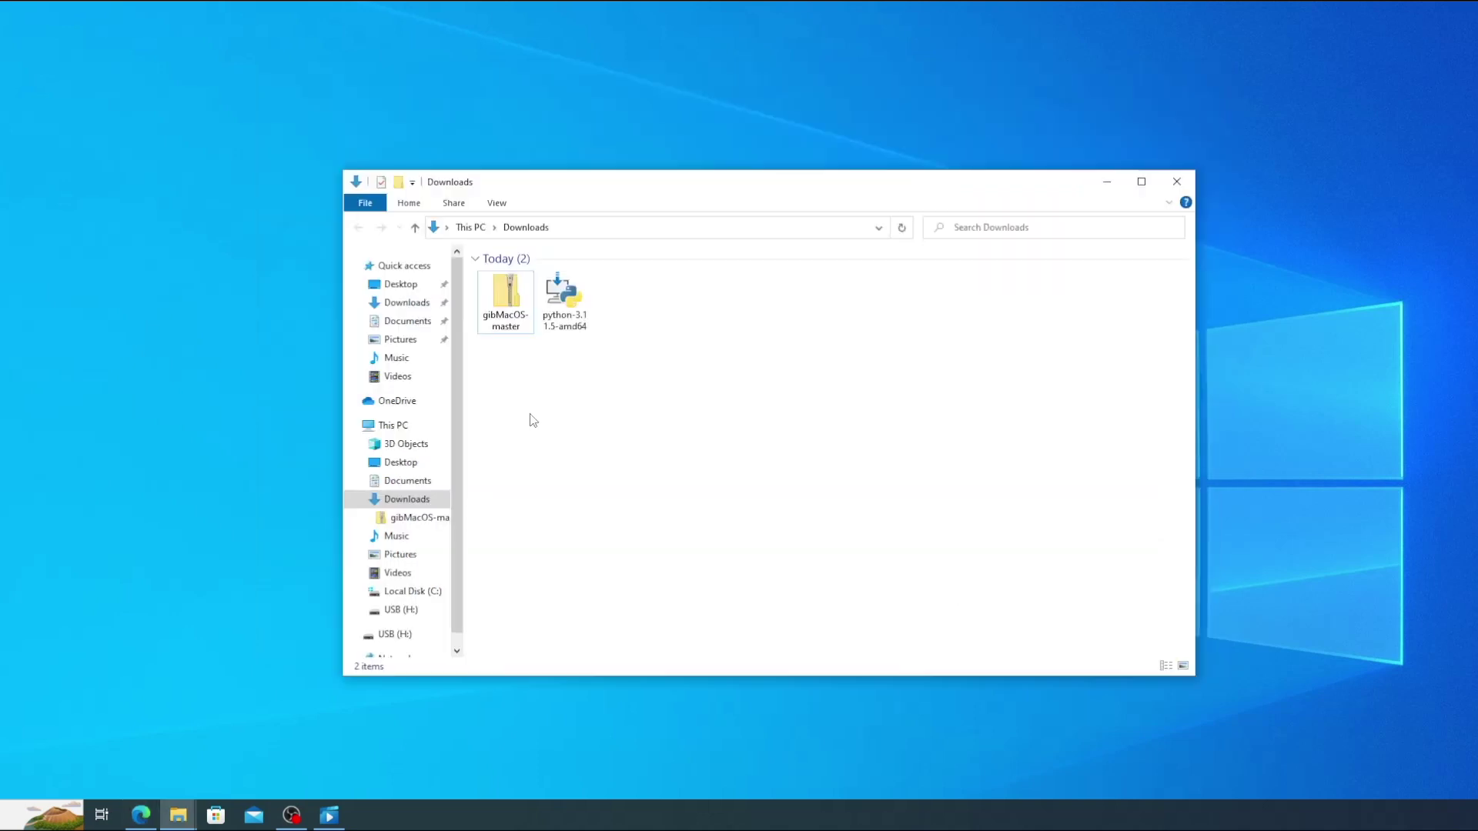
left_click(506, 296)
right_click(507, 291)
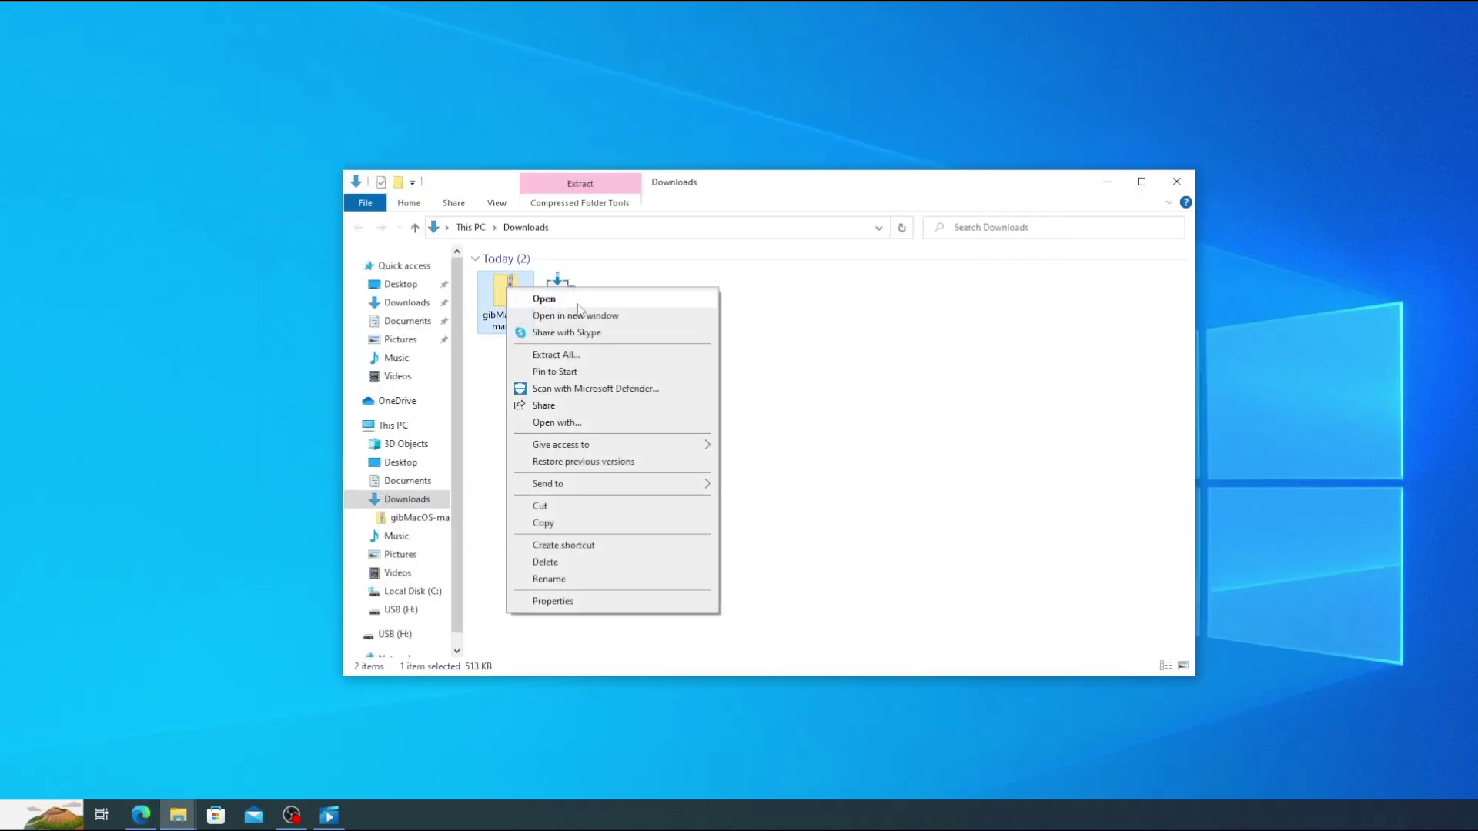
left_click(628, 359)
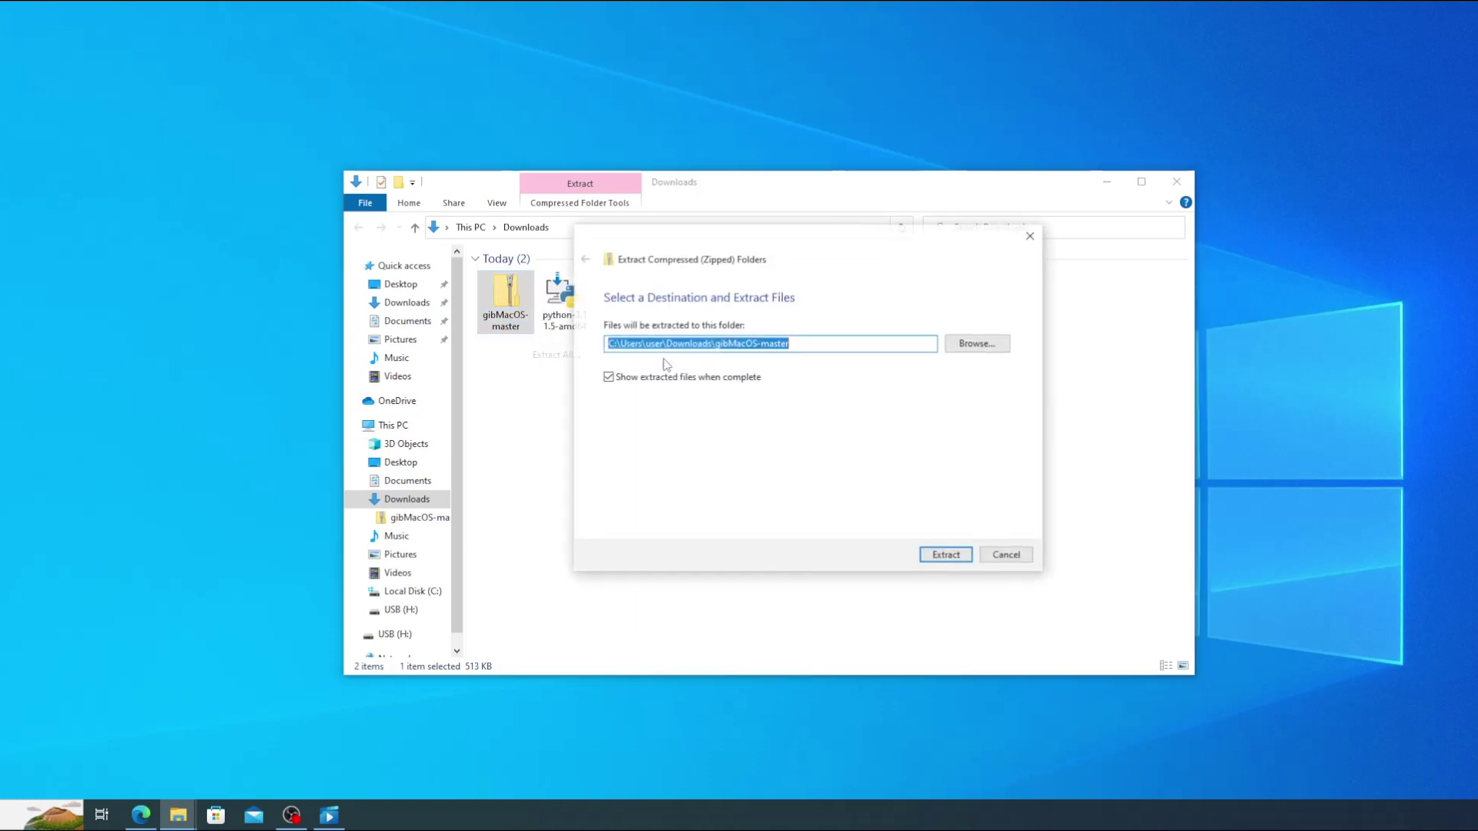
left_click(984, 347)
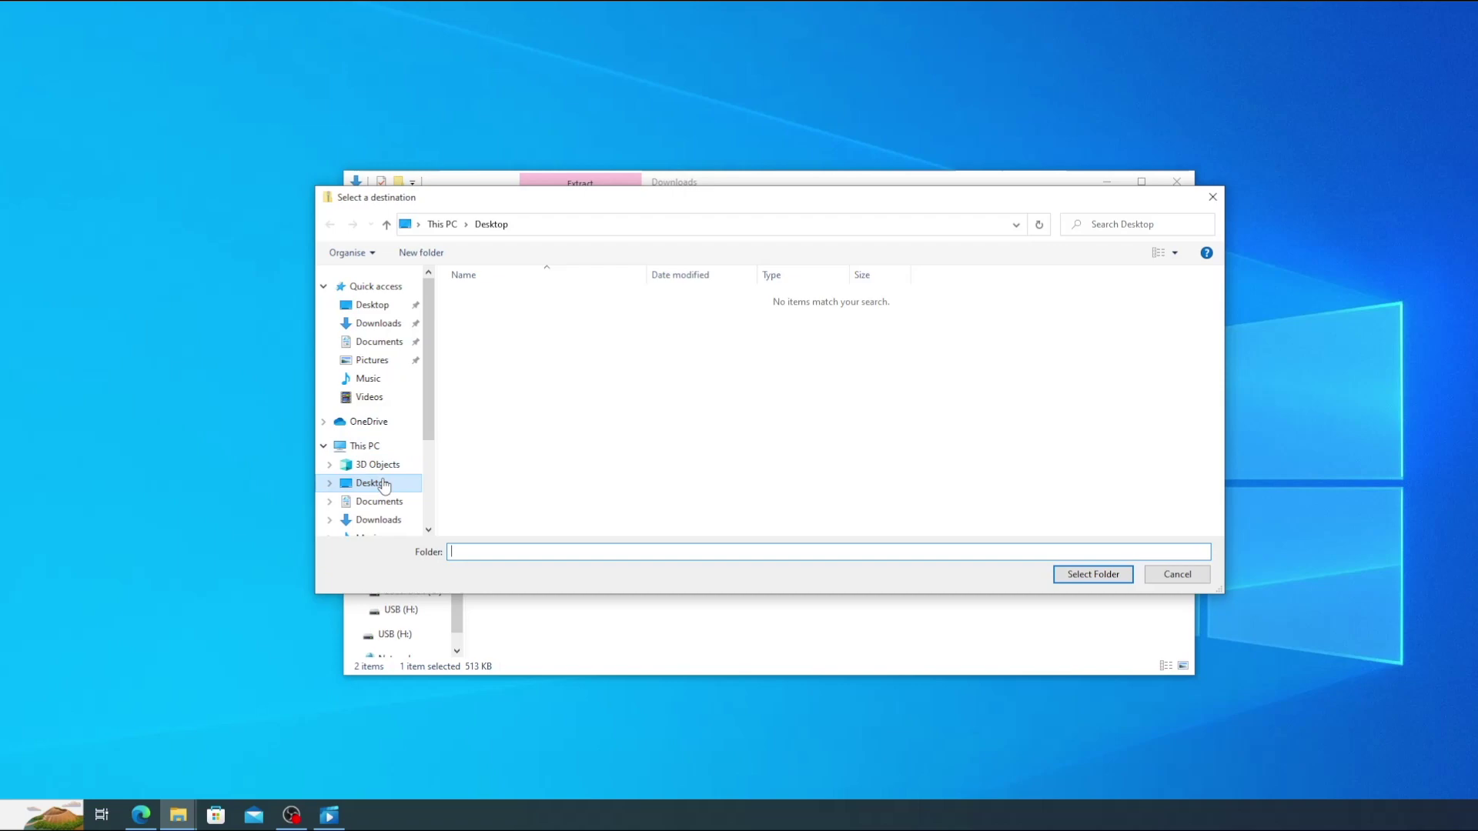
left_click(384, 484)
left_click(1066, 576)
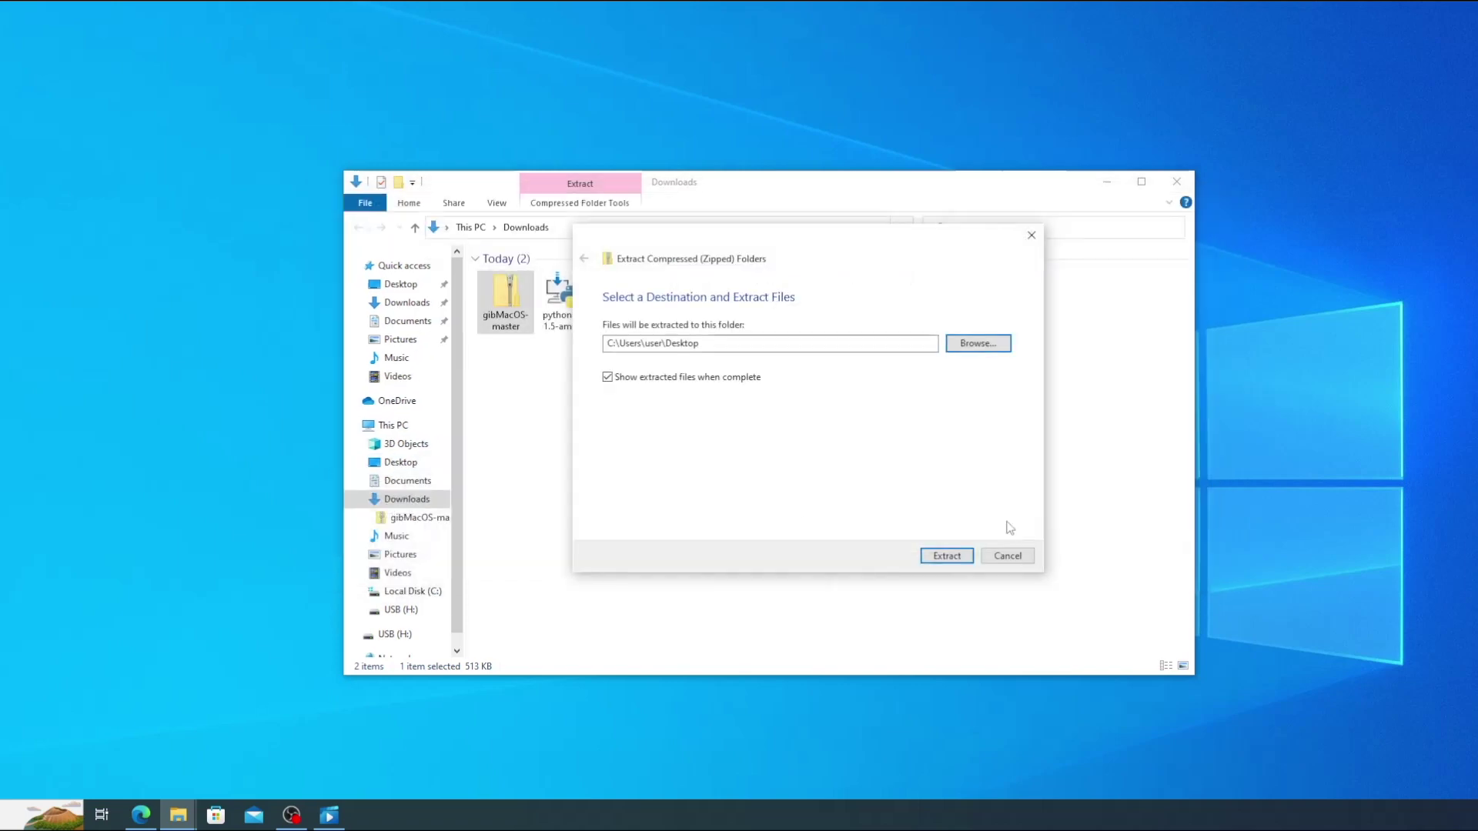
left_click(947, 555)
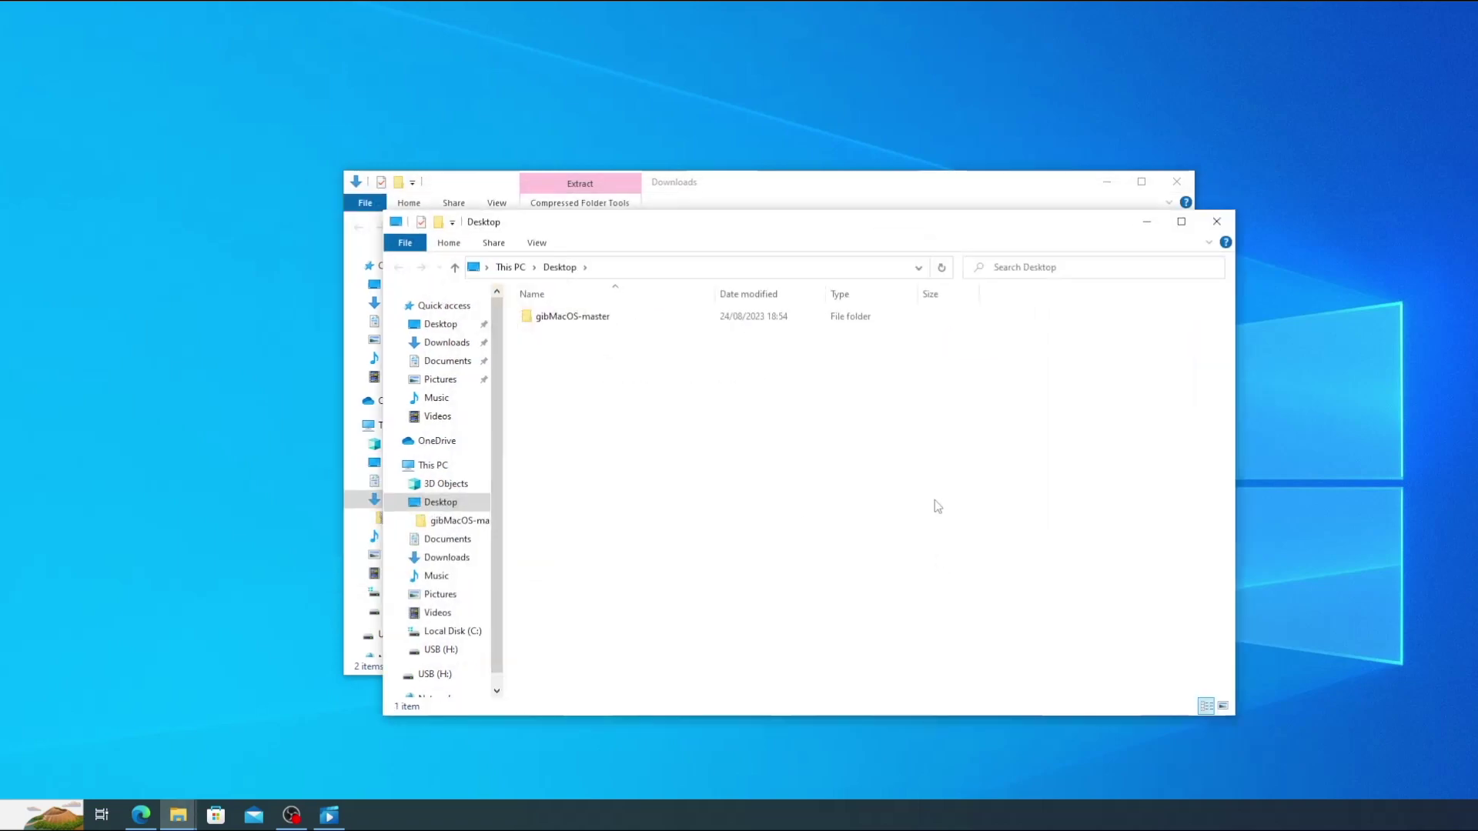
left_click(1216, 221)
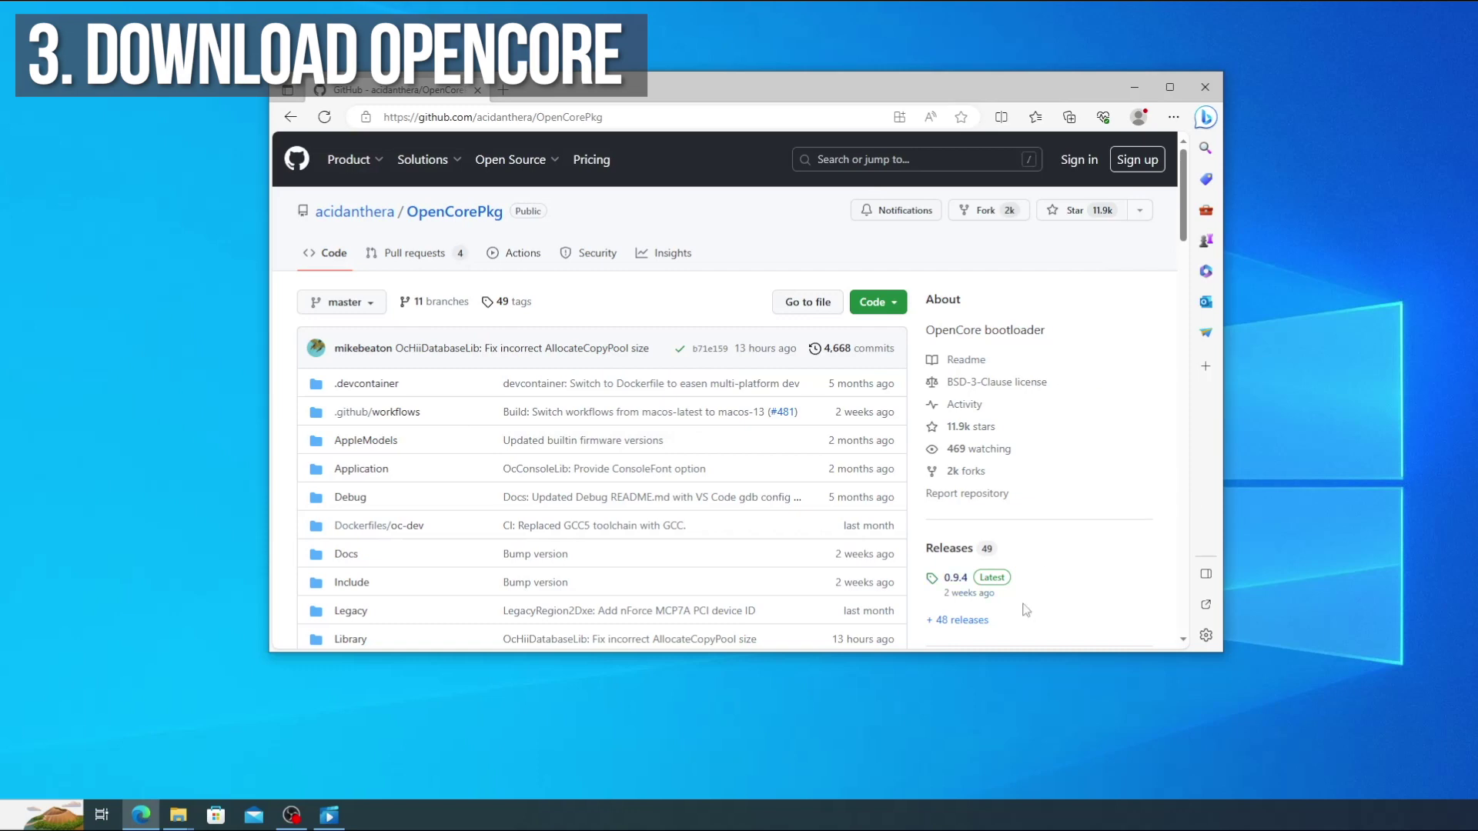
Download OpenCore-0.9.4-RELEASE.zip from the 0.9.4 release assets in OpenCorePkg releases.
left_click(977, 622)
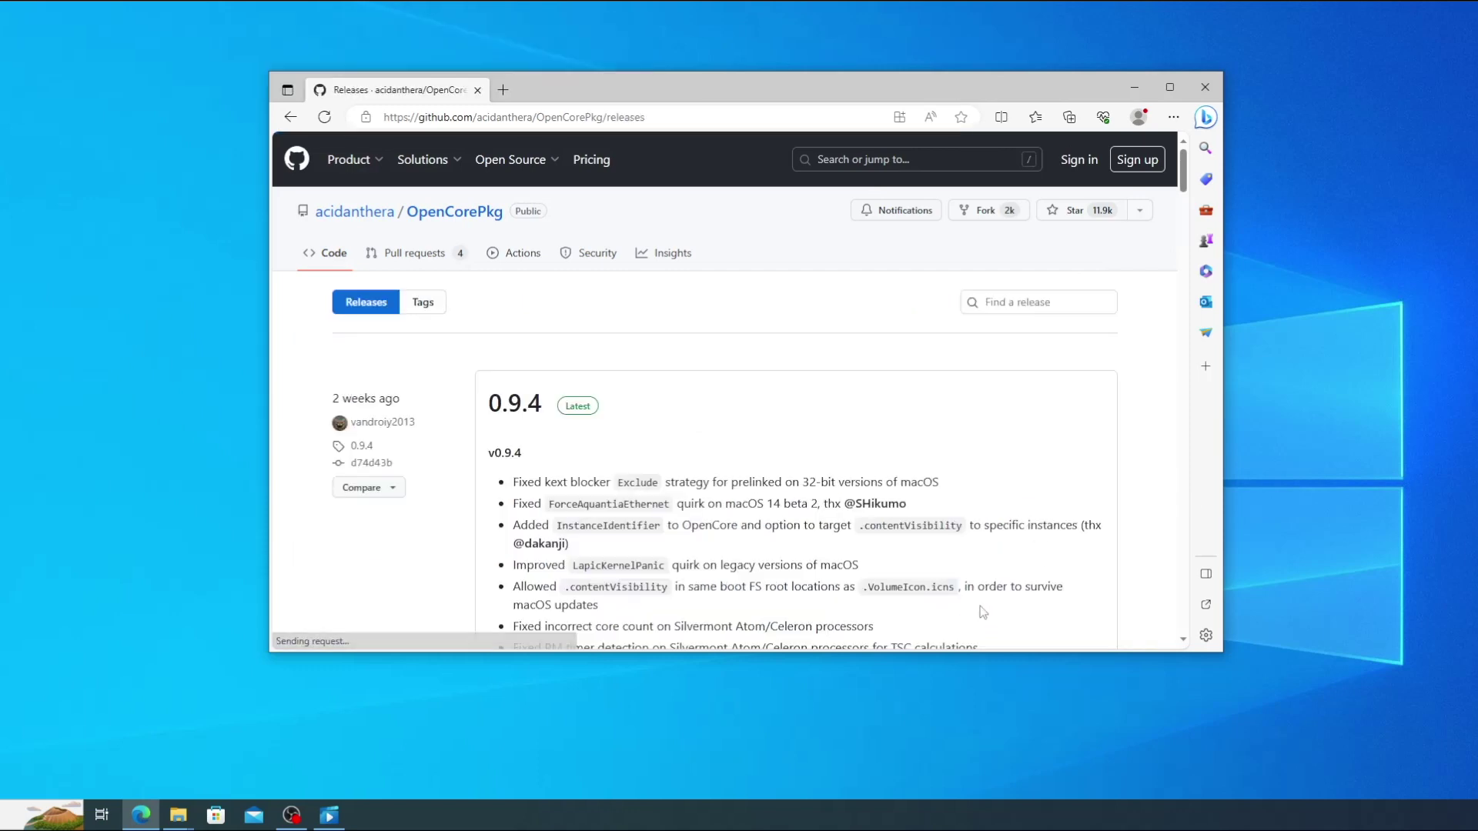
scroll(903, 411, "down", 1)
scroll(903, 412, "down", 5)
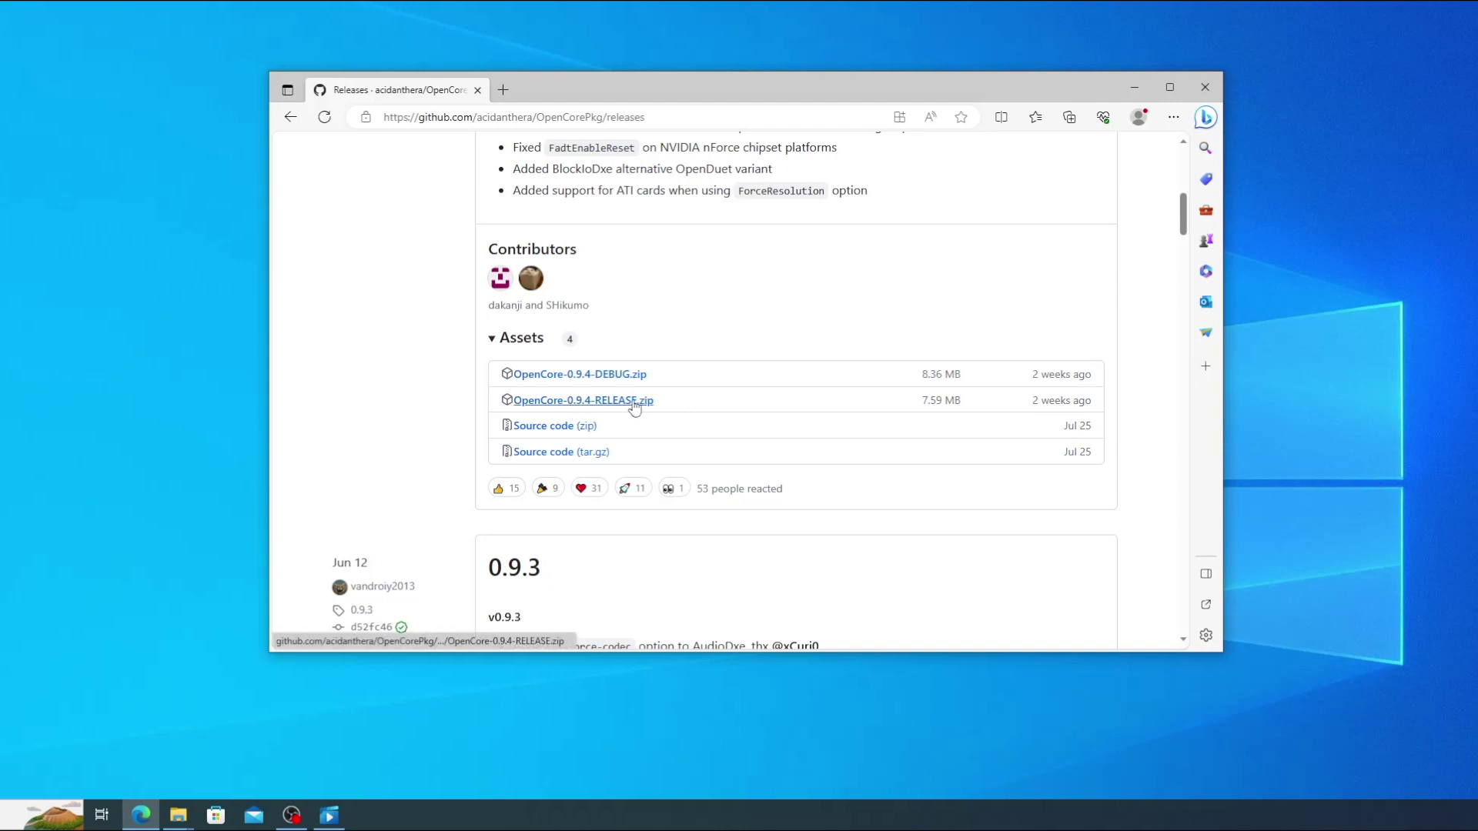
left_click(632, 408)
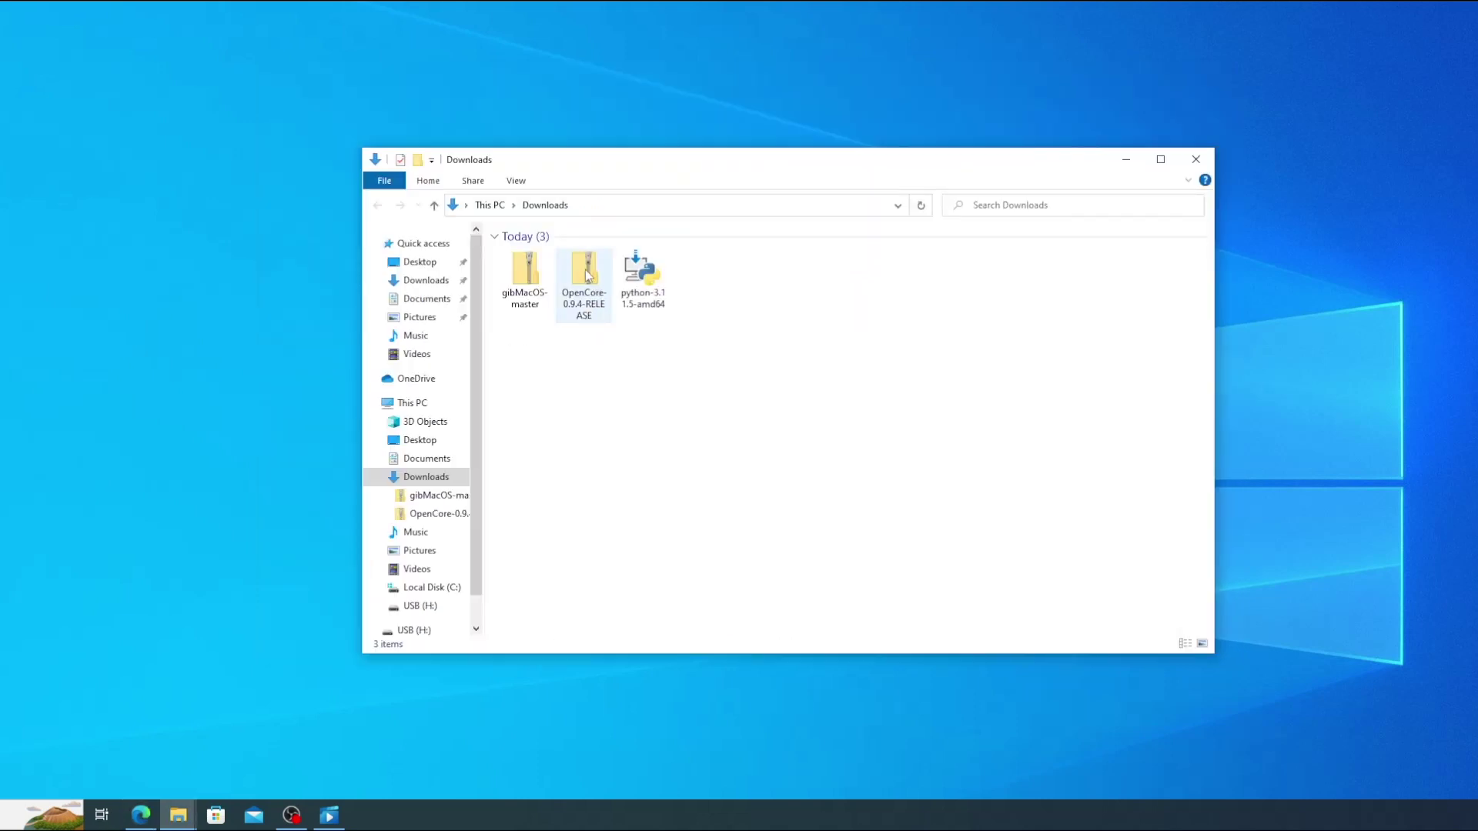
Extract OpenCore-0.9.4-RELEASE.zip to a new Desktop\OpenCore folder.
left_click(585, 270)
right_click(587, 271)
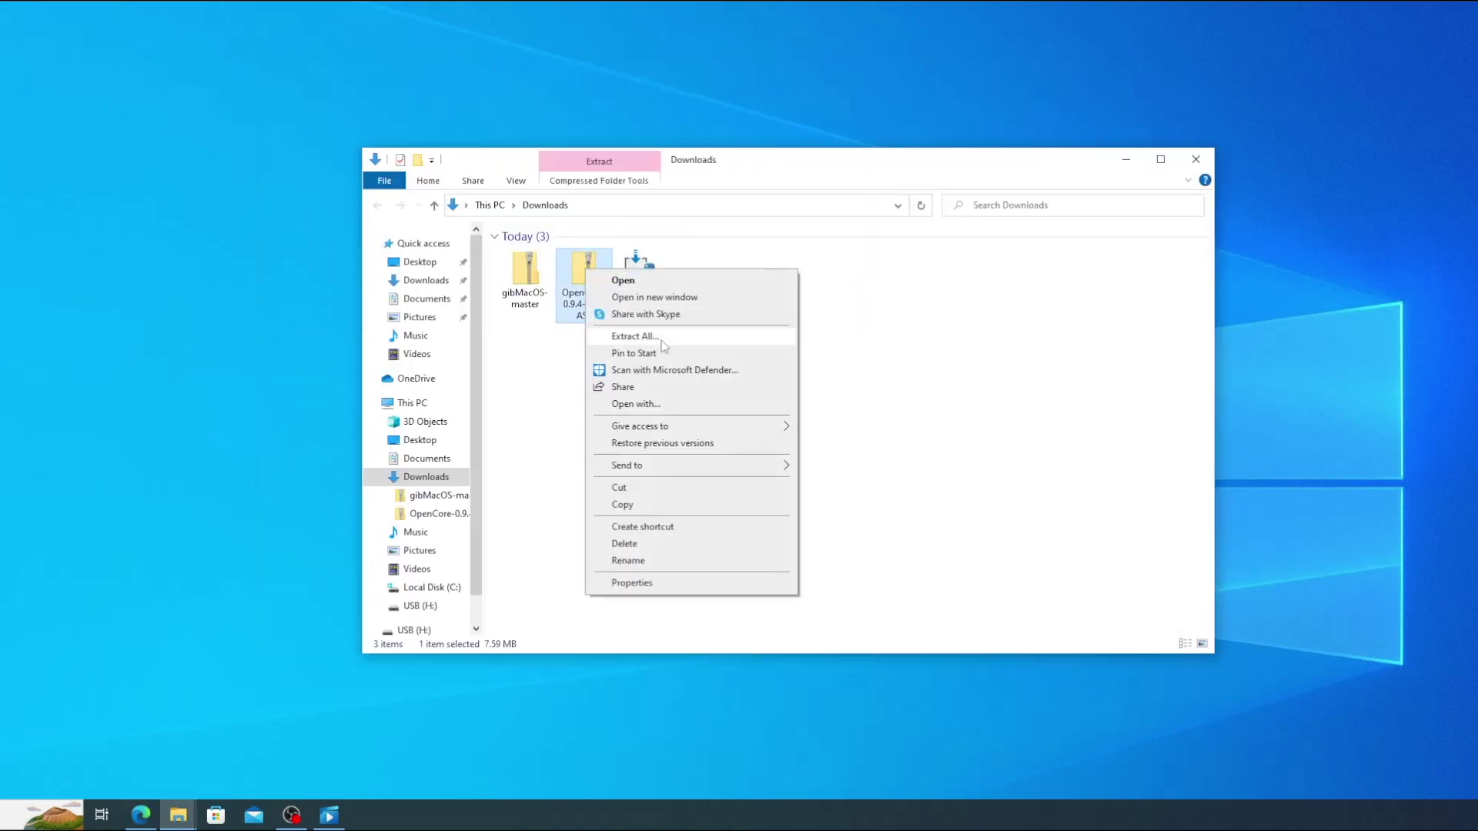
left_click(634, 336)
left_click(976, 345)
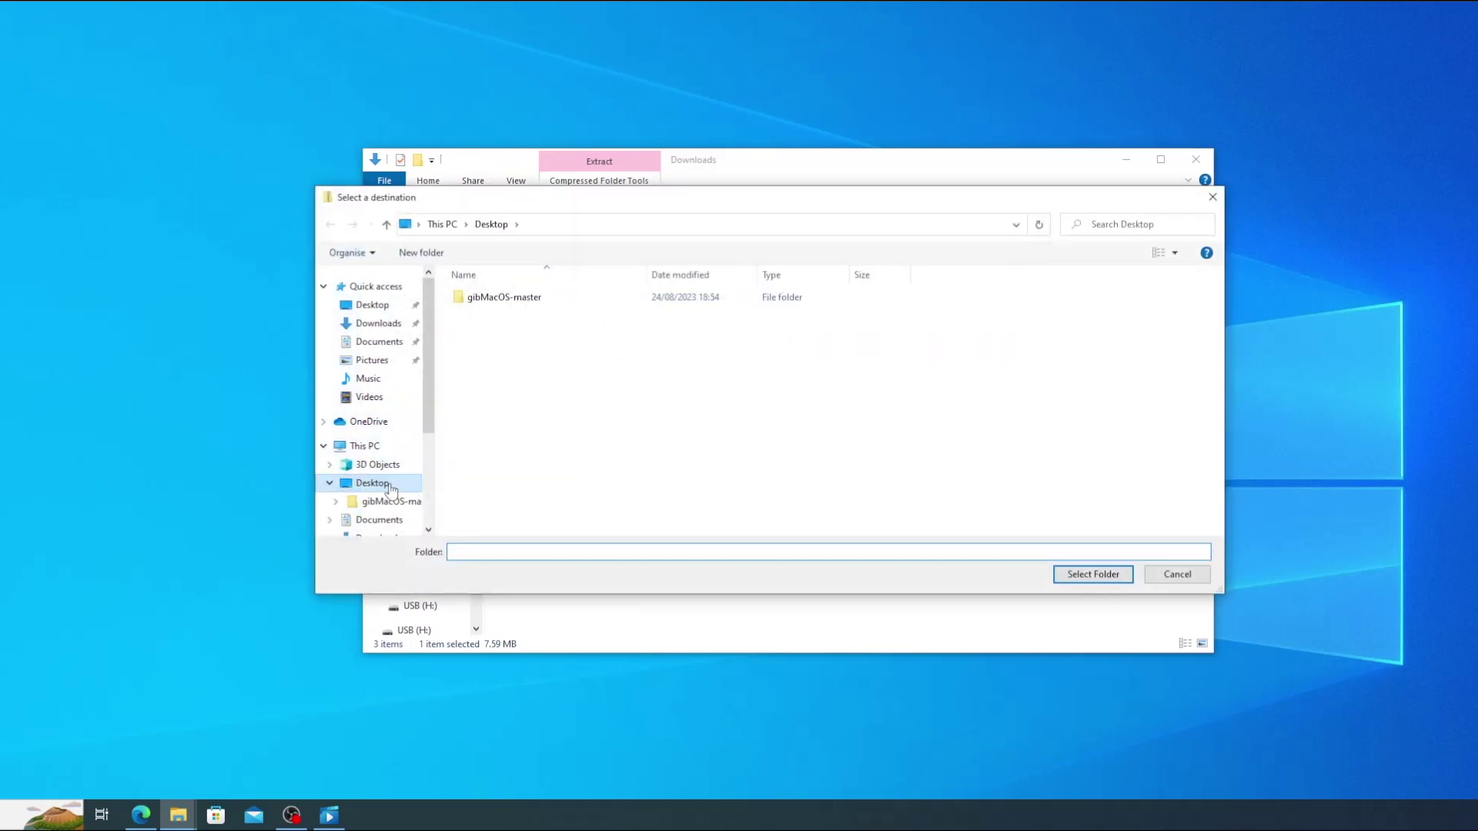
left_click(372, 483)
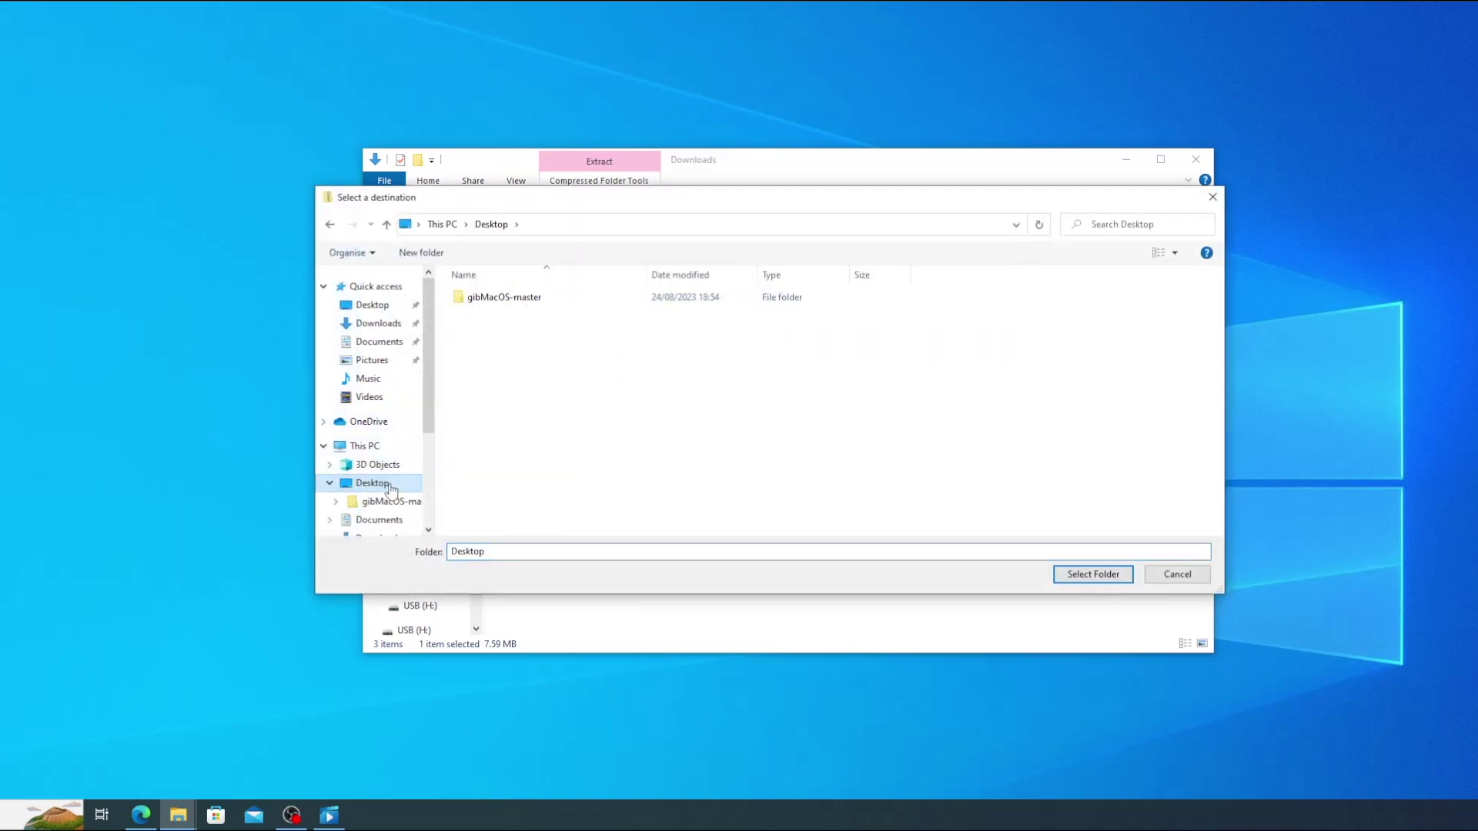
left_click(1095, 575)
left_click(766, 350)
type("\\OpenCore")
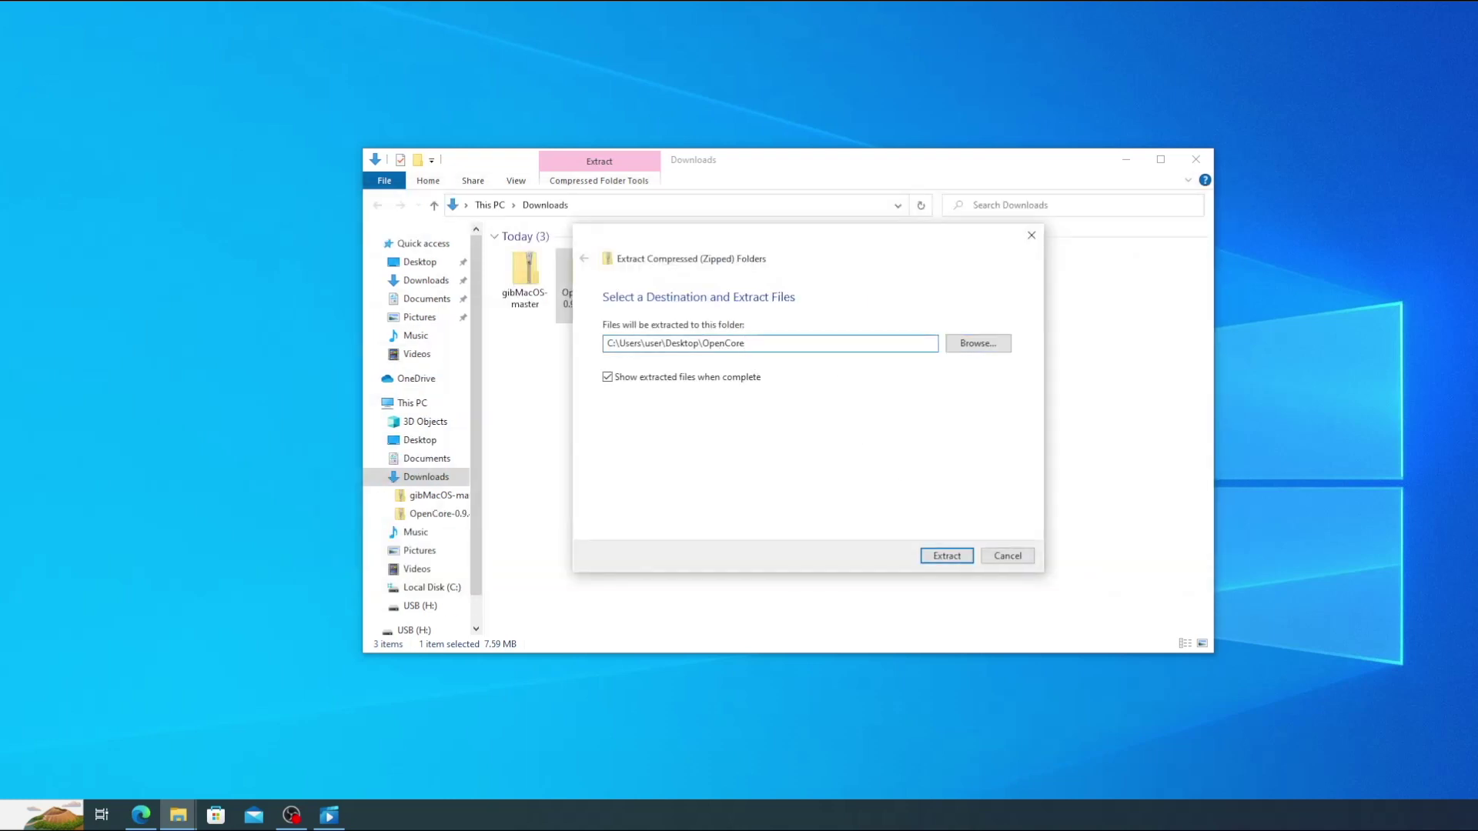
left_click(947, 555)
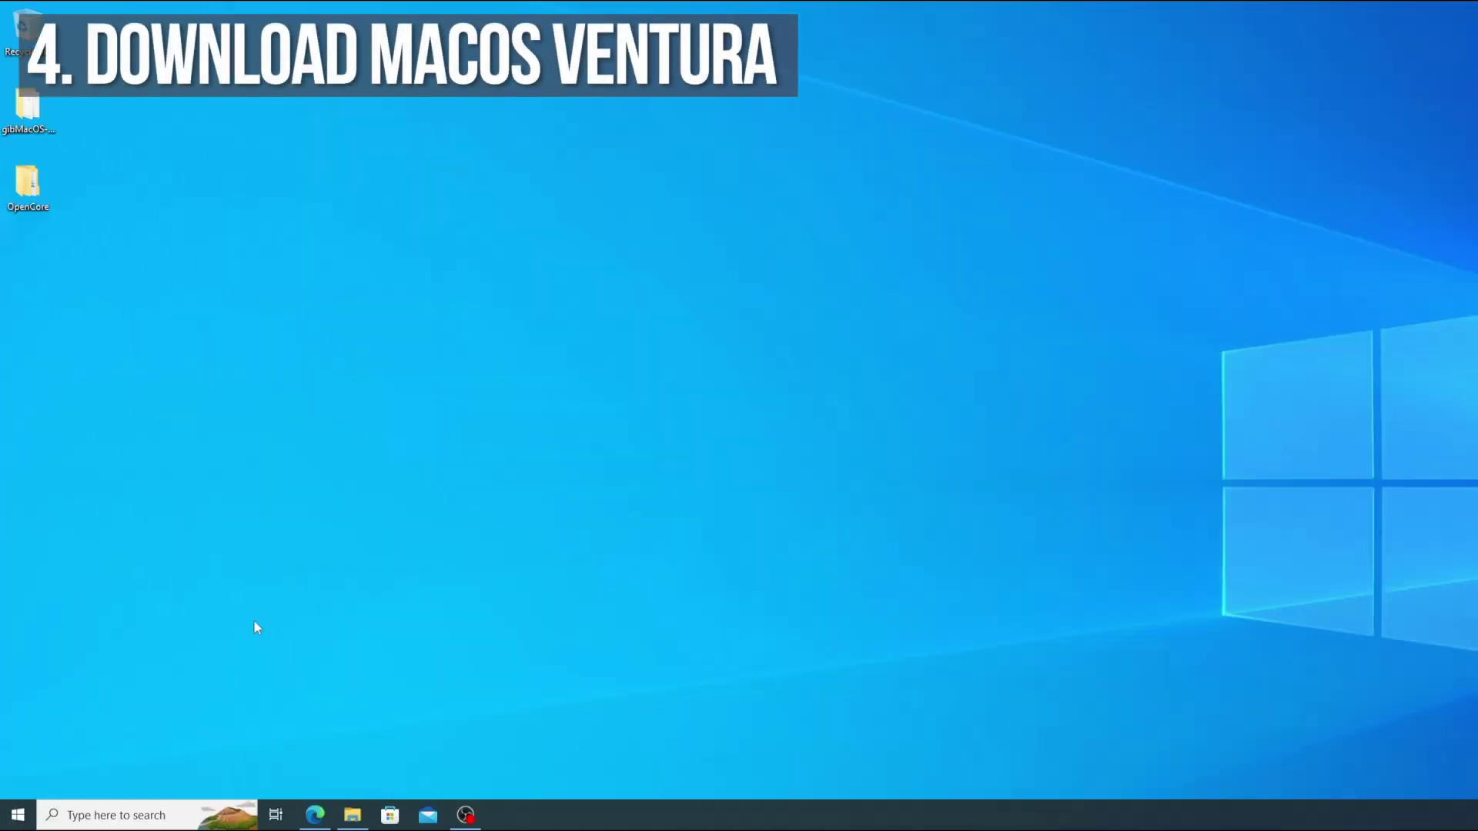
Search for cmd and launch Command Prompt as administrator.
left_click(161, 812)
type("cmd")
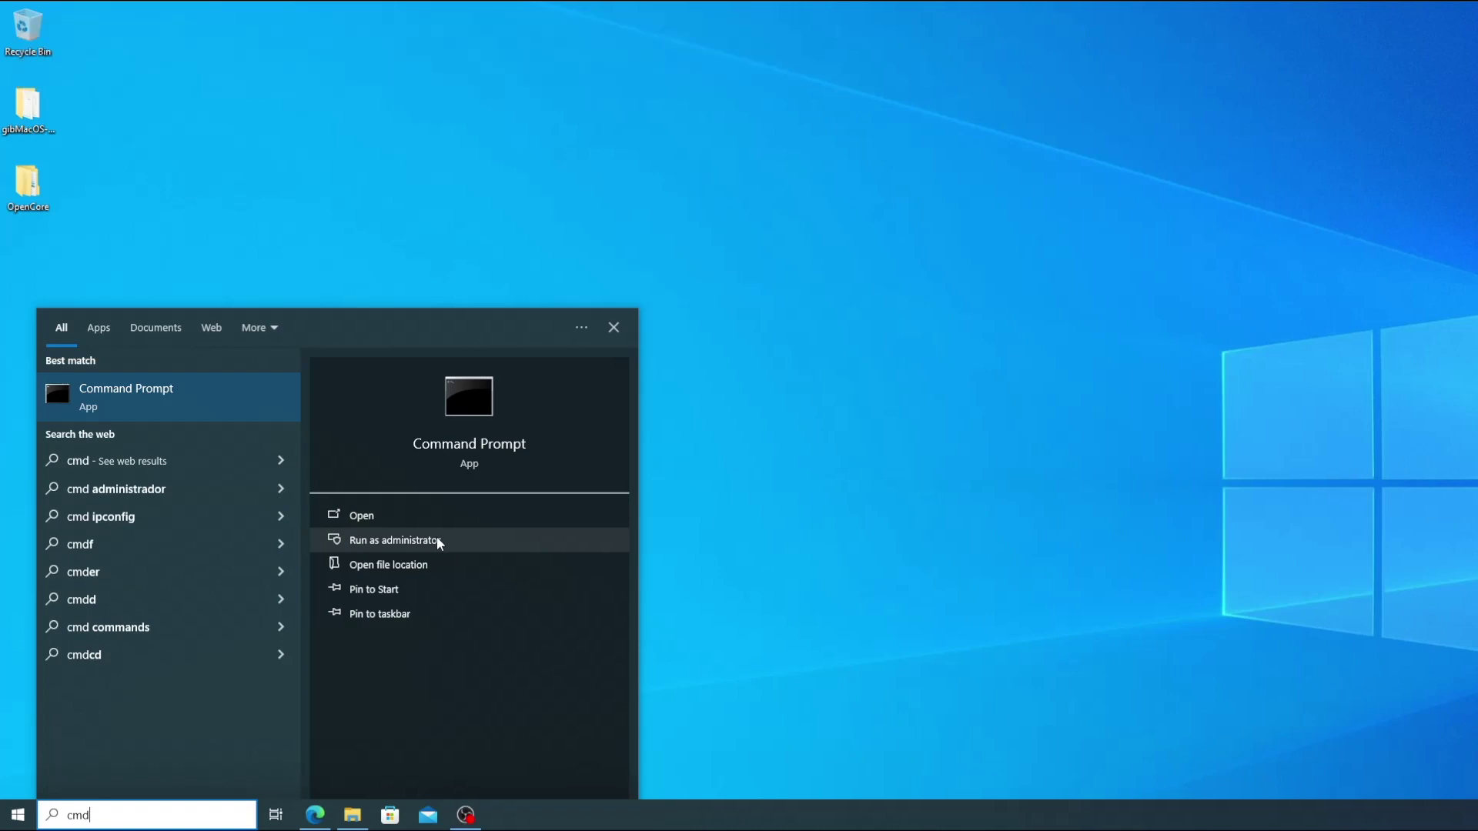
left_click(436, 537)
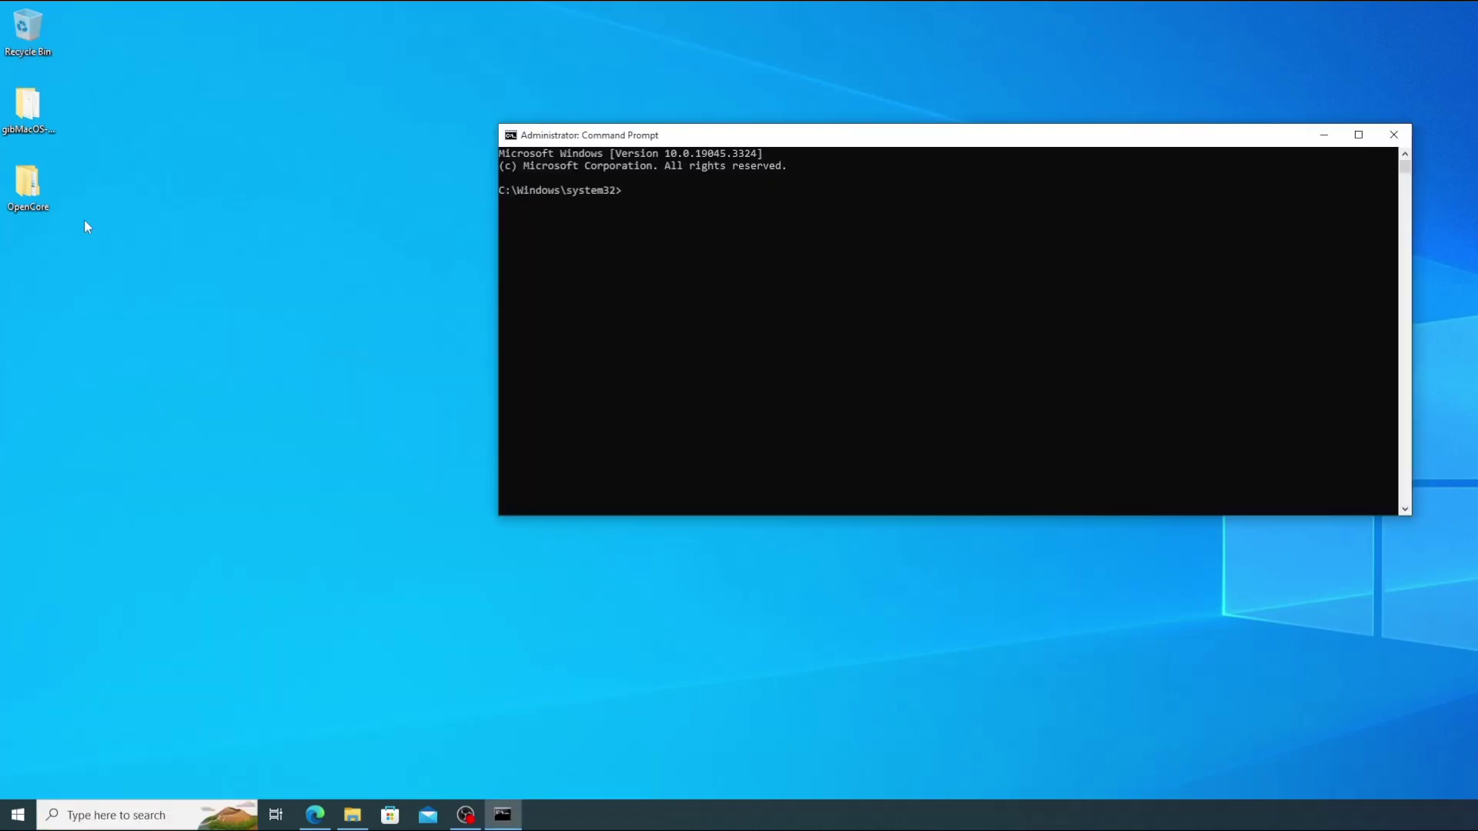
Navigate to OpenCore\Utilities\macrecovery and copy the folder path from the address bar.
double_click(37, 185)
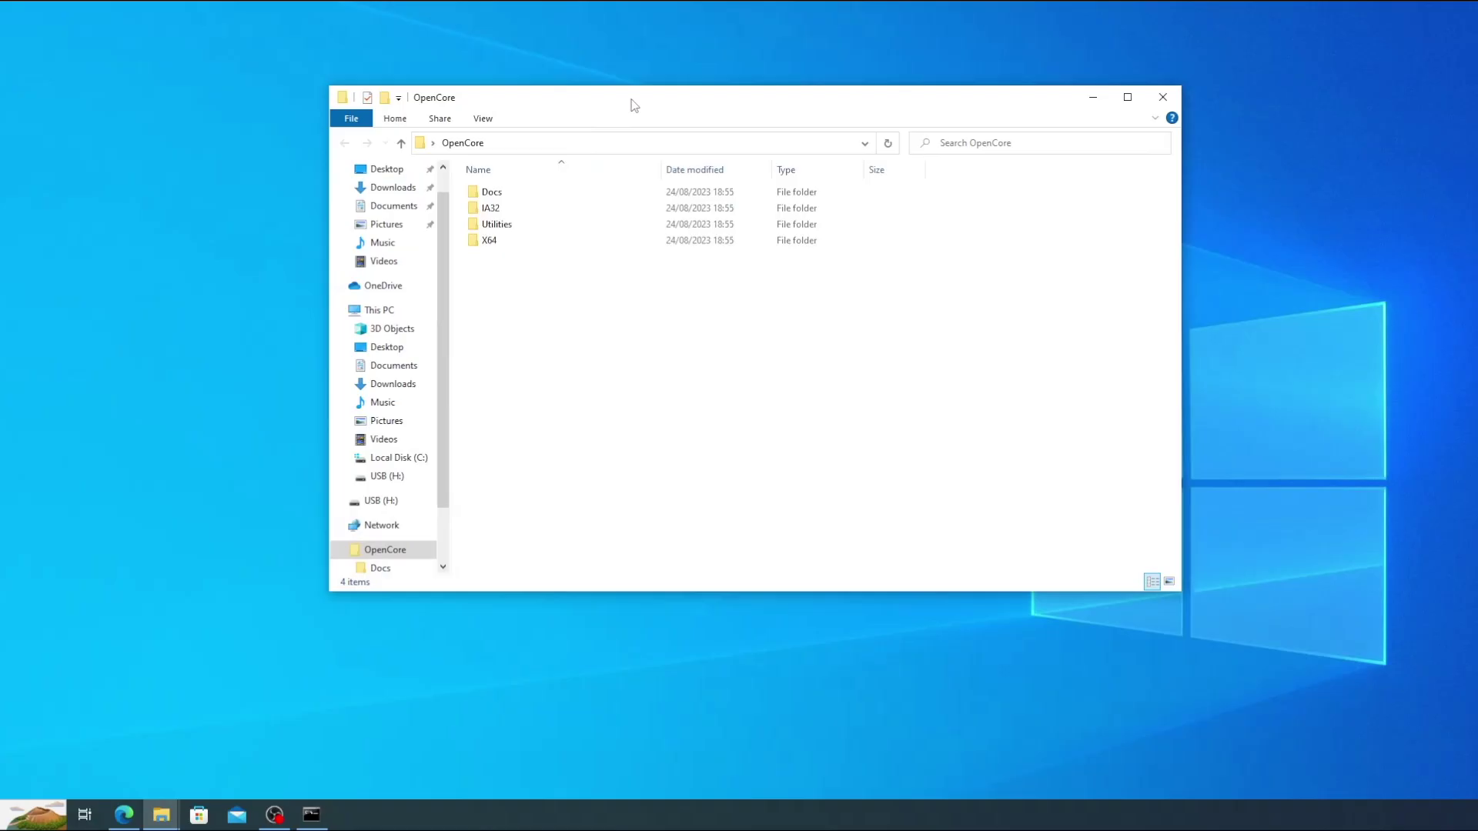
left_click(509, 226)
double_click(508, 226)
double_click(528, 373)
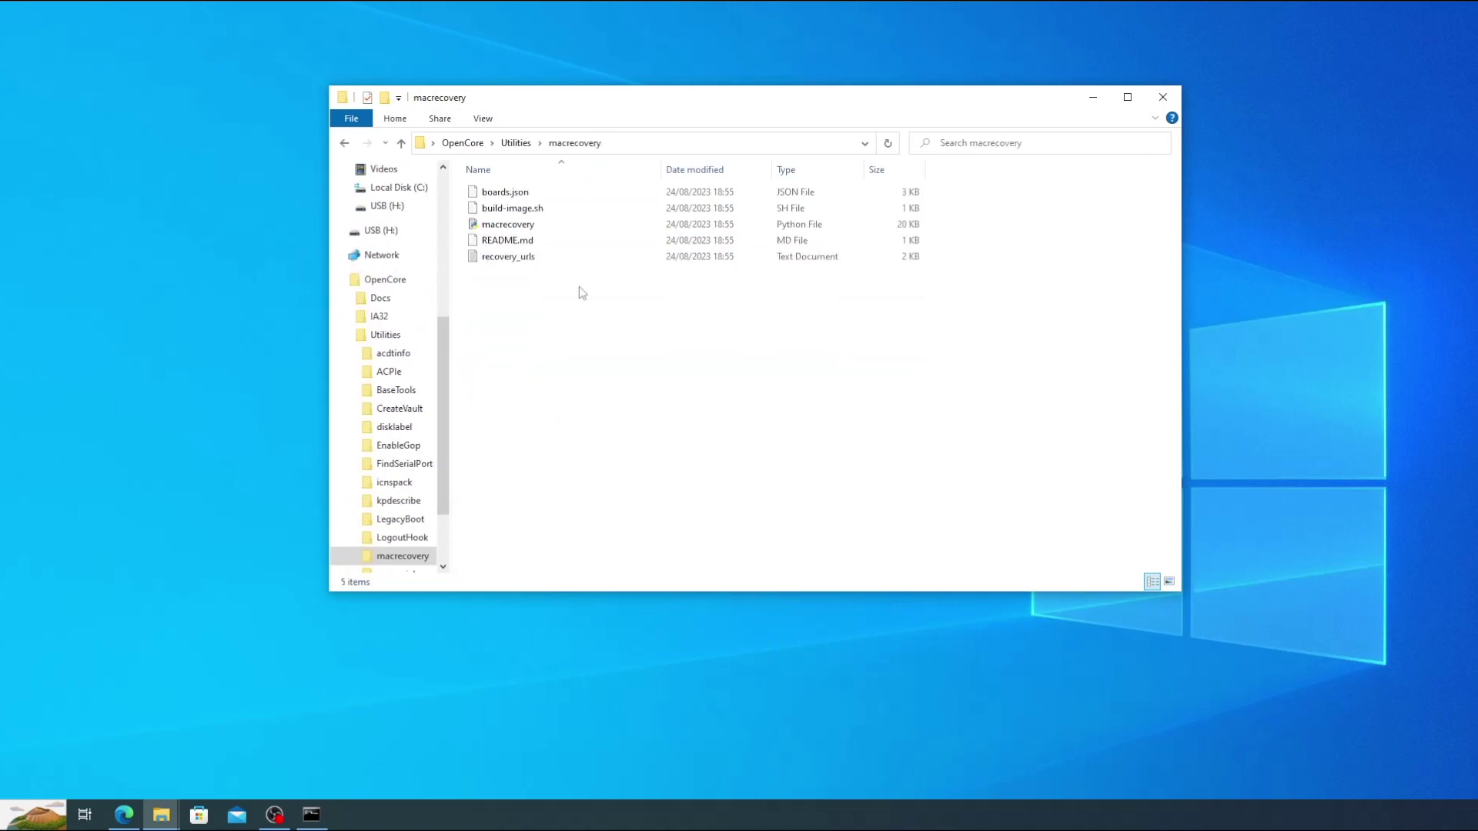
left_click(628, 146)
key("ctrl+c")
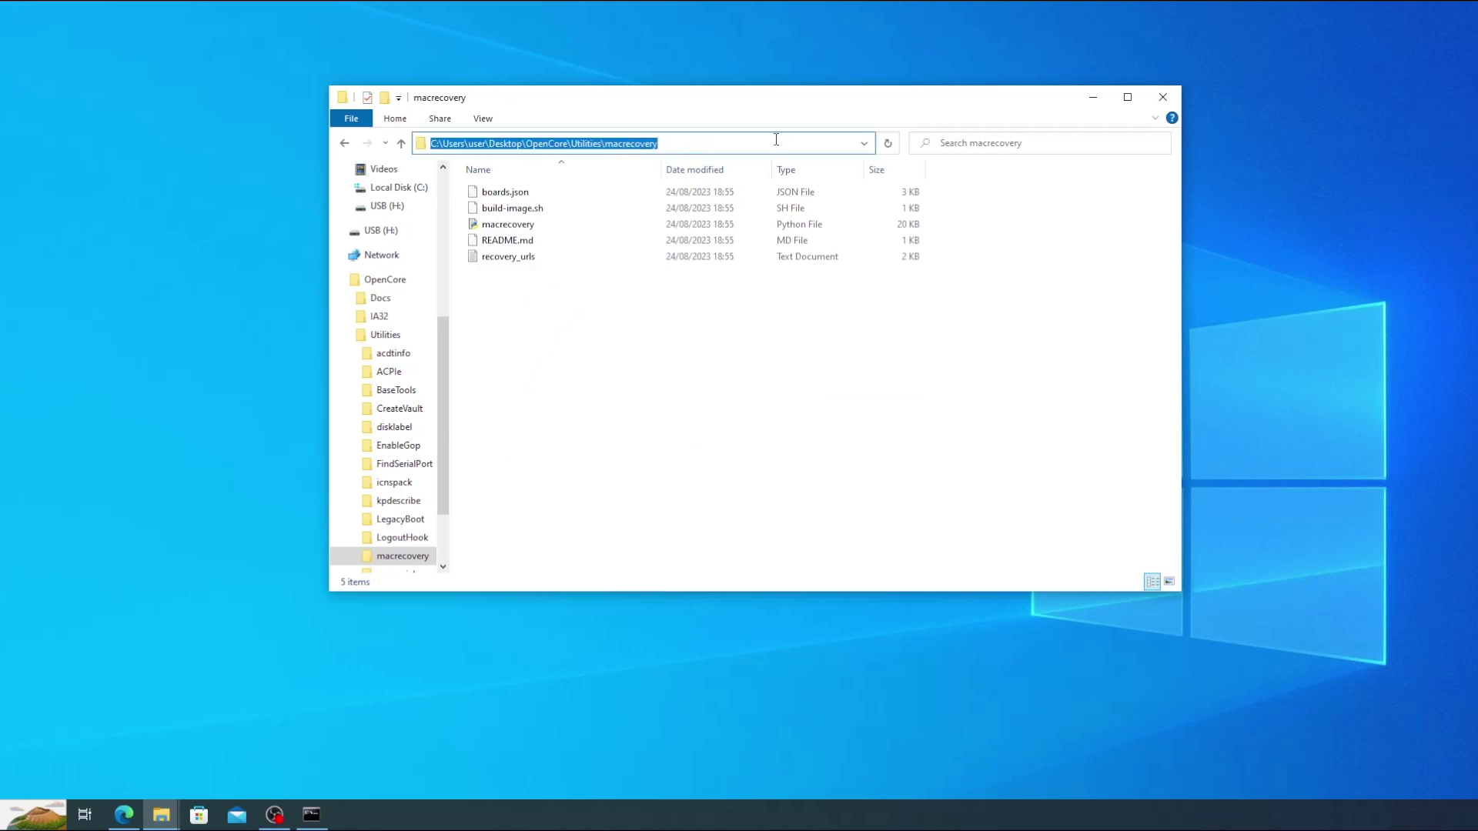
key("alt+F4")
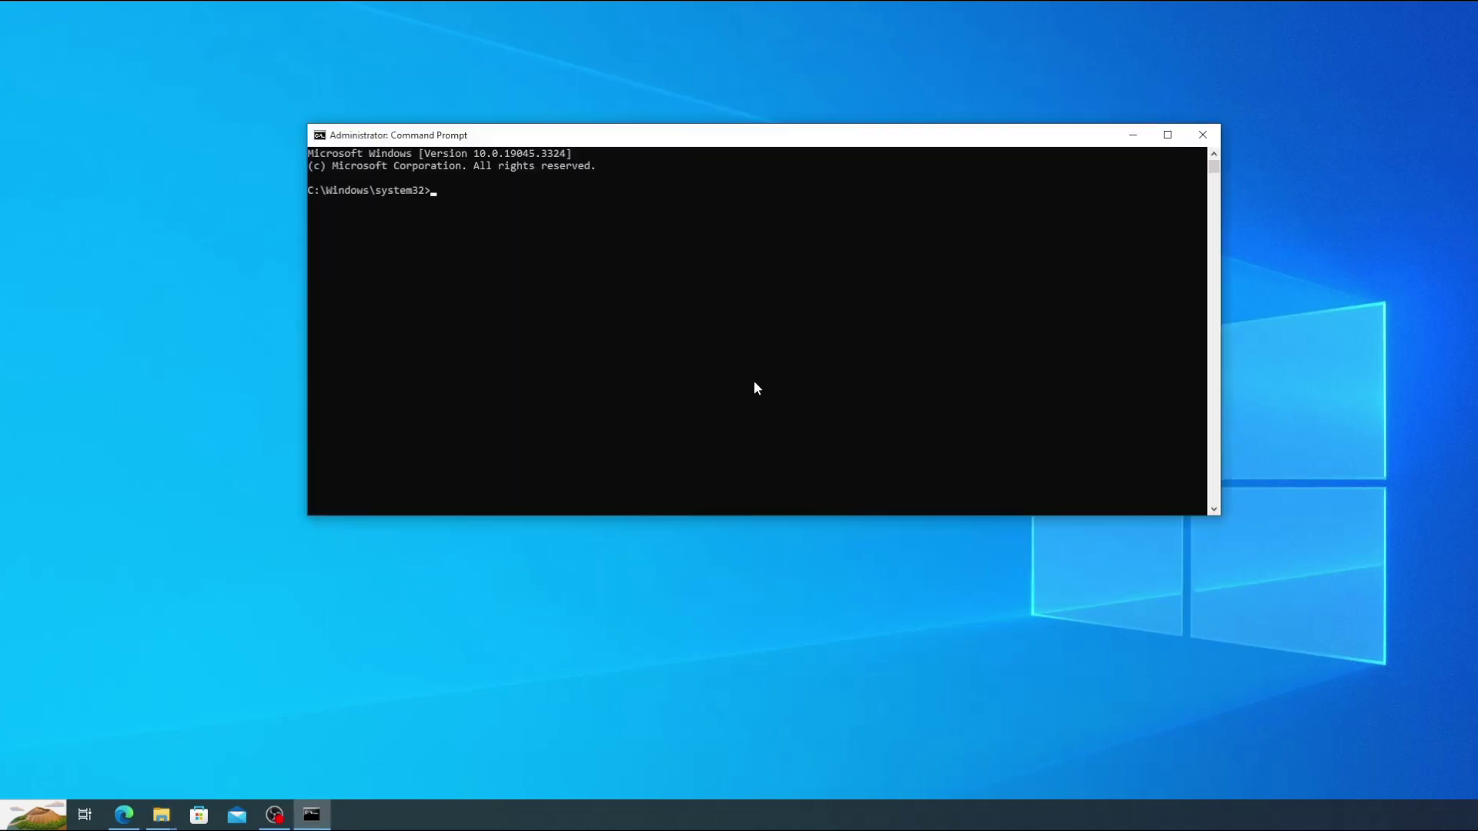
type("cd")
key("ctrl+v")
key("Return")
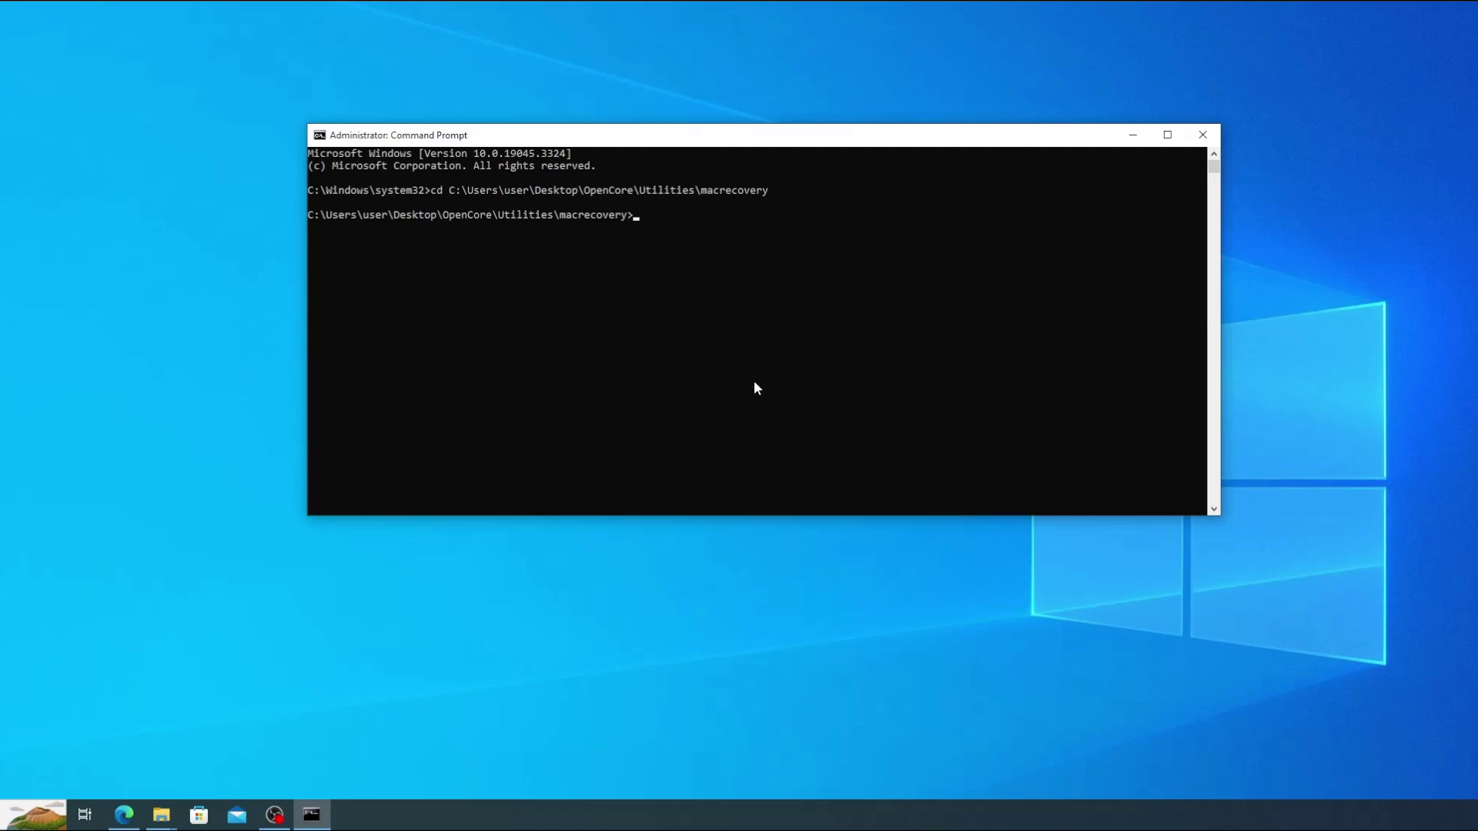
type("macrecover")
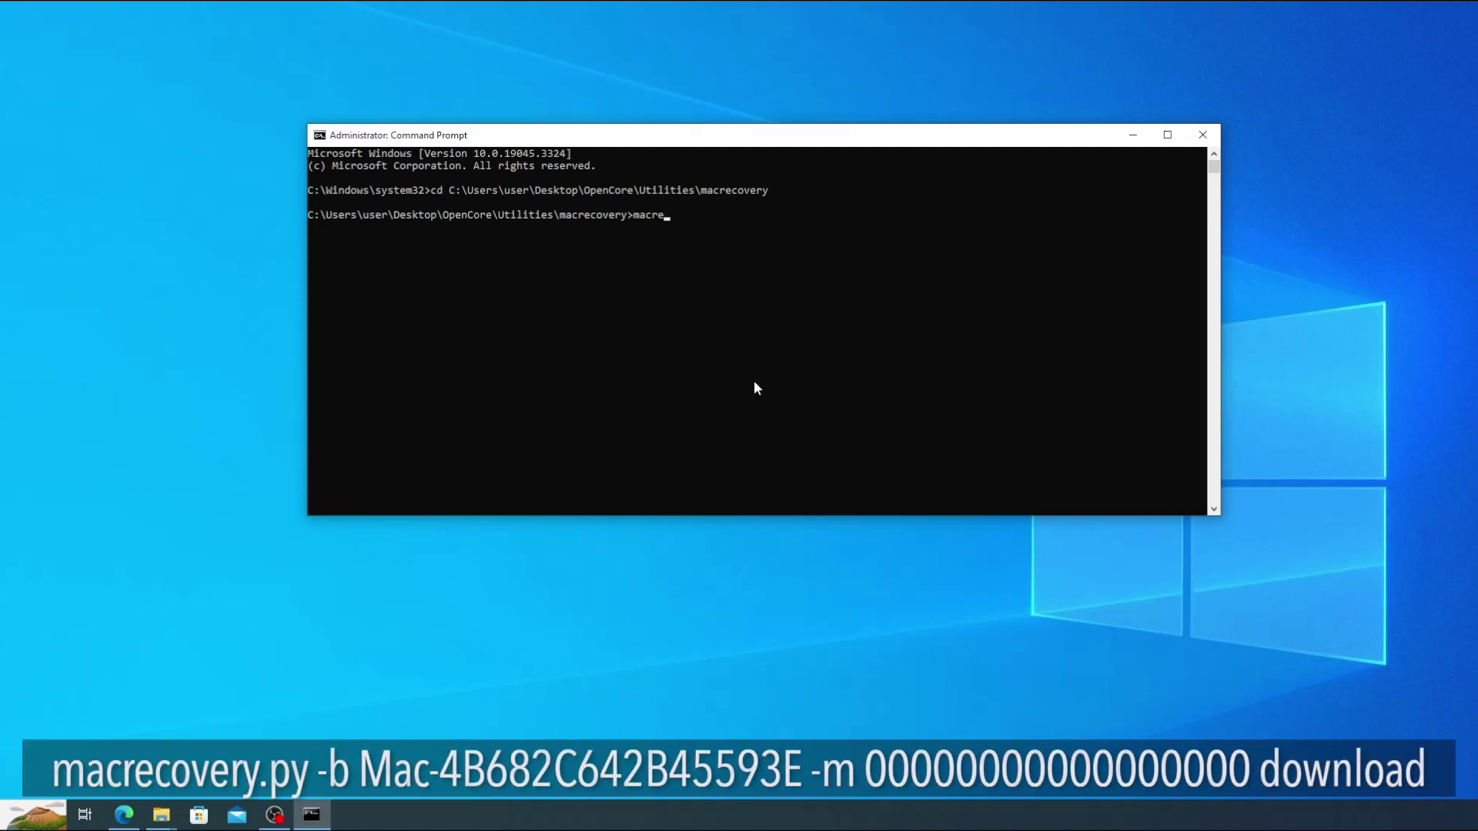
type("y.py")
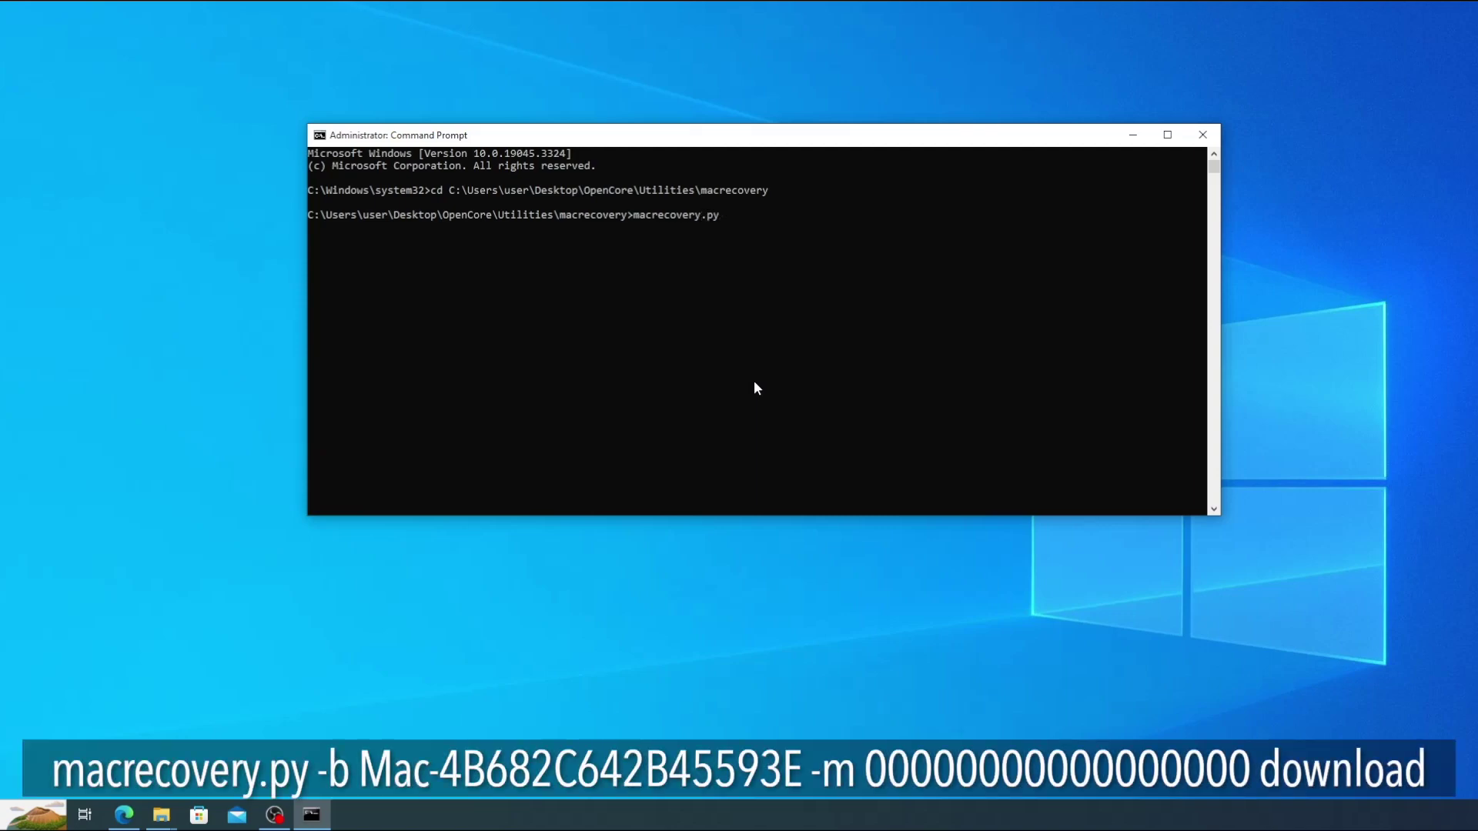
type(" -b Mac-4B682C642B45593E -m 00000000000000000")
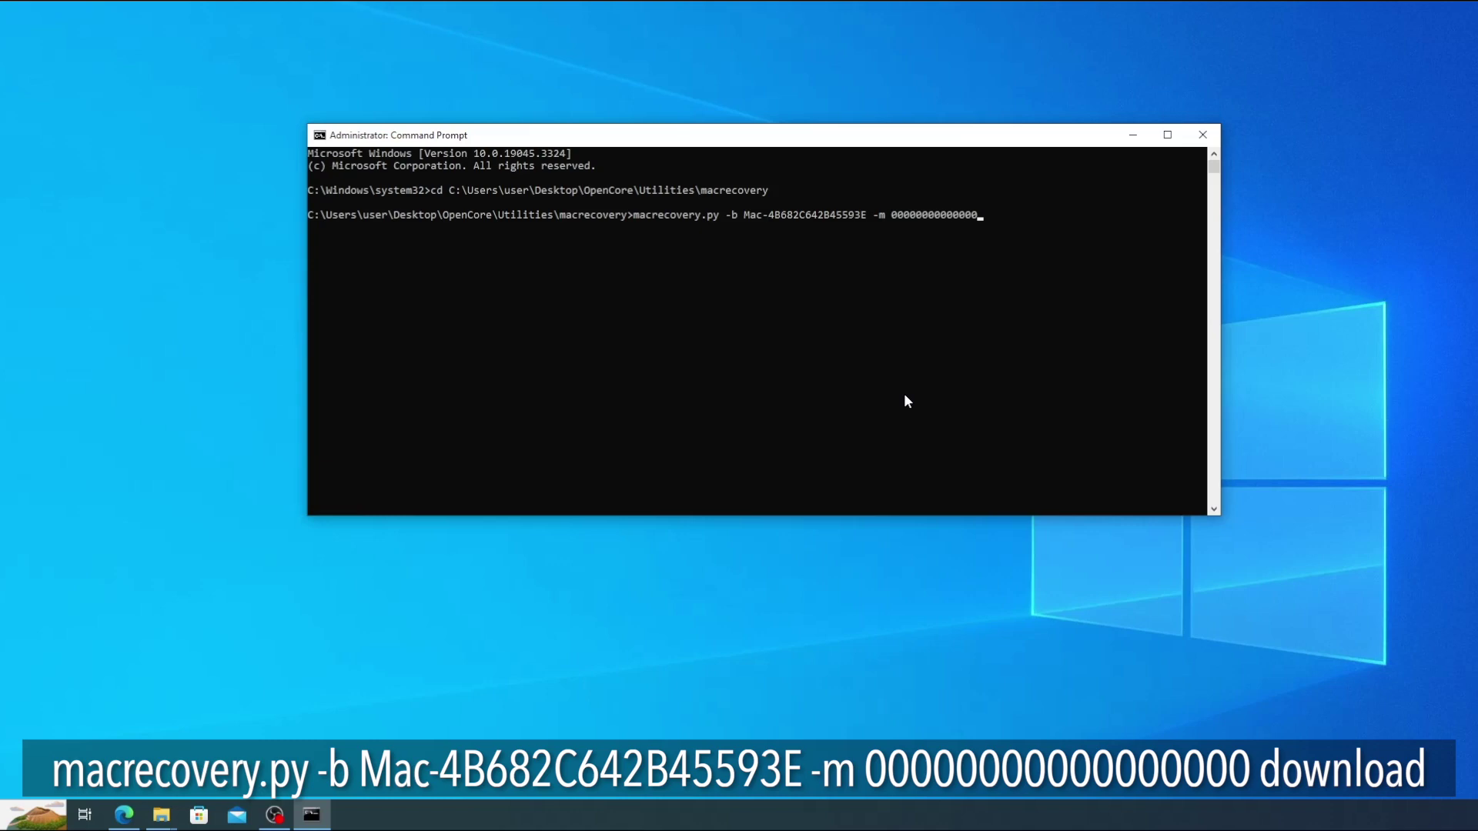
type(" download")
key("Return")
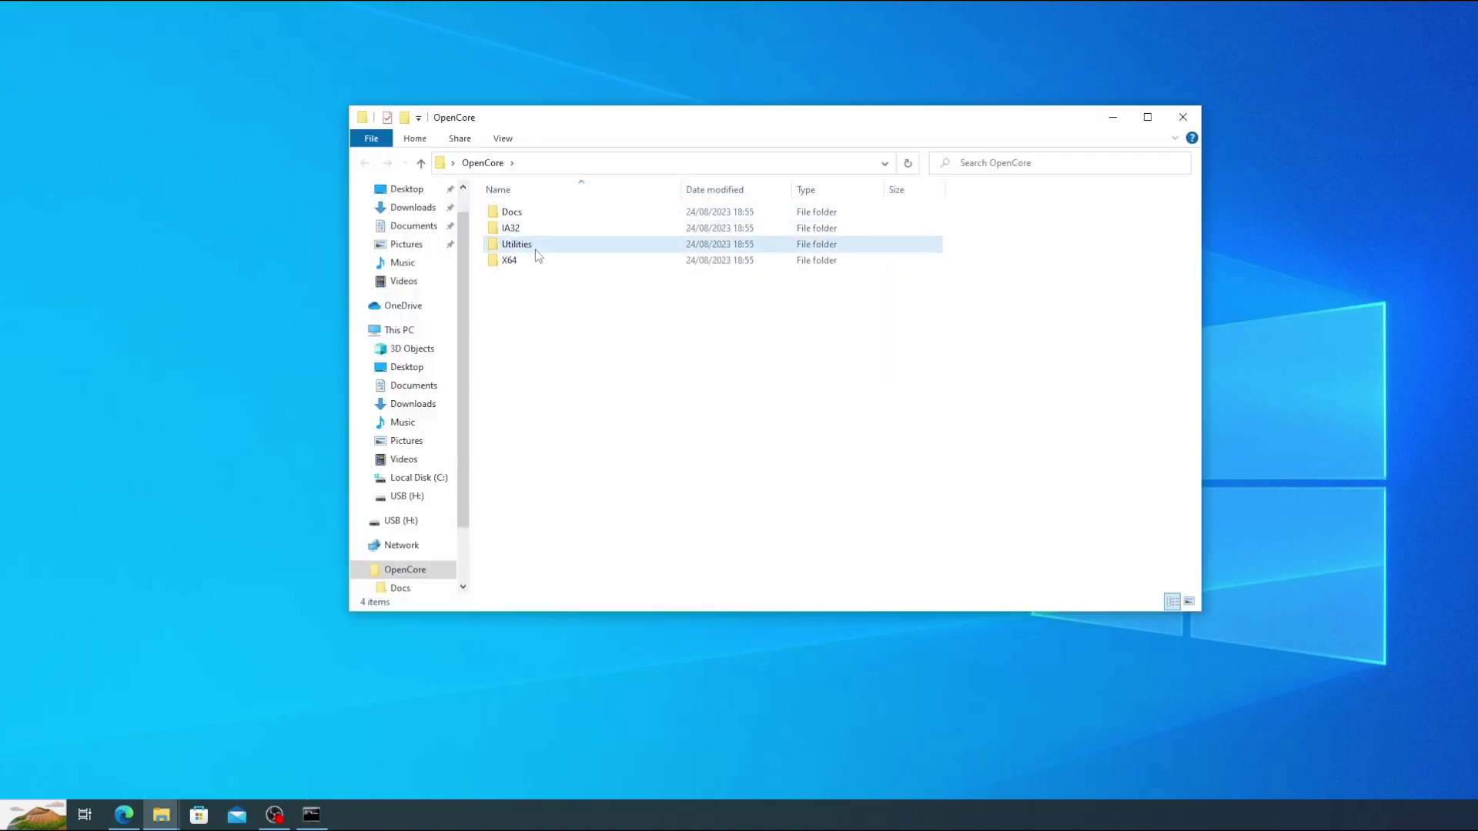
Confirm BaseSystem.dmg (690,009 KB) and its chunklist are in Utilities > macrecovery > com.apple.recovery.boot, then minimize Explorer.
double_click(534, 250)
double_click(539, 390)
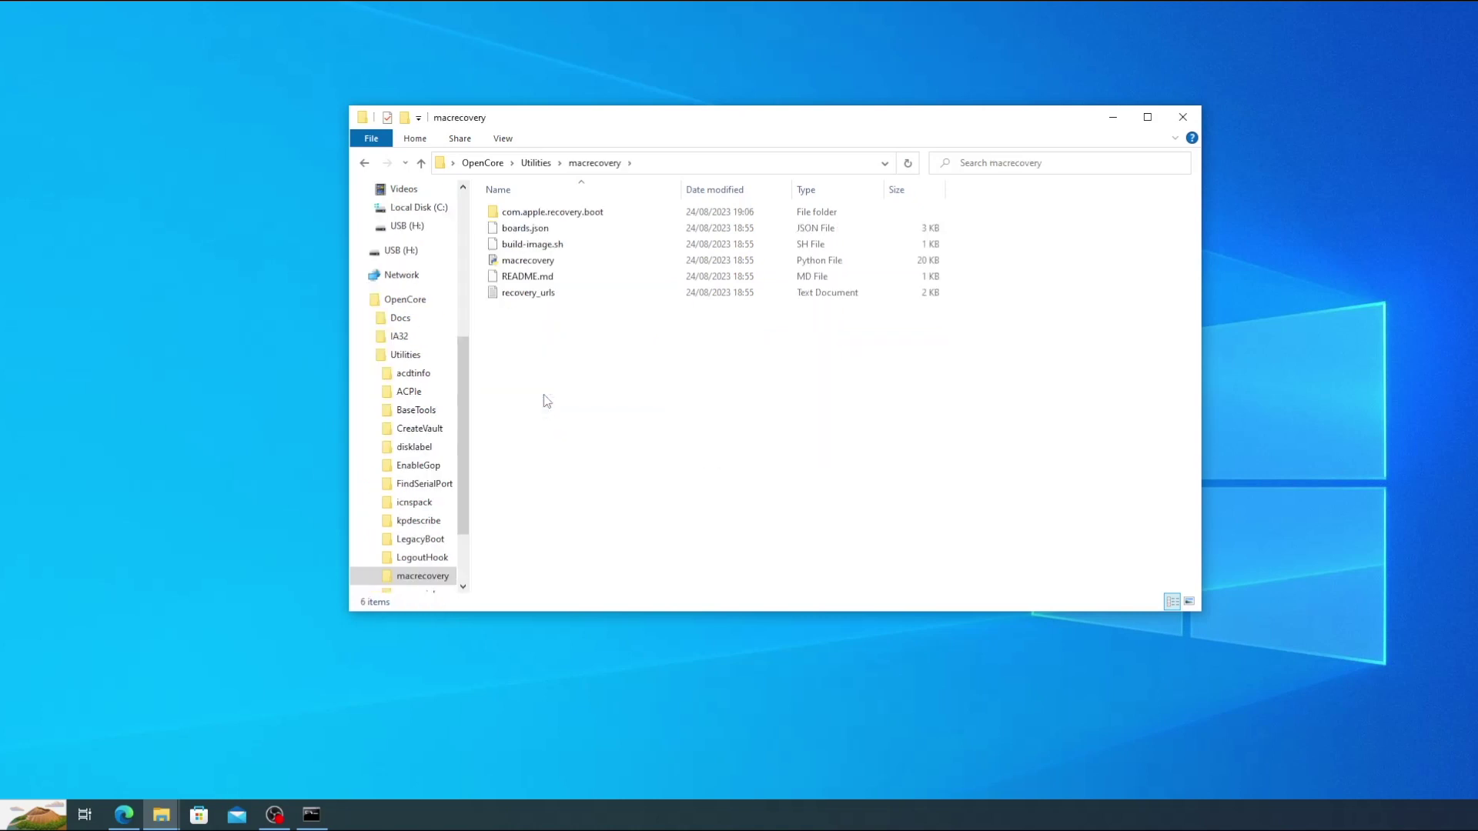
double_click(572, 215)
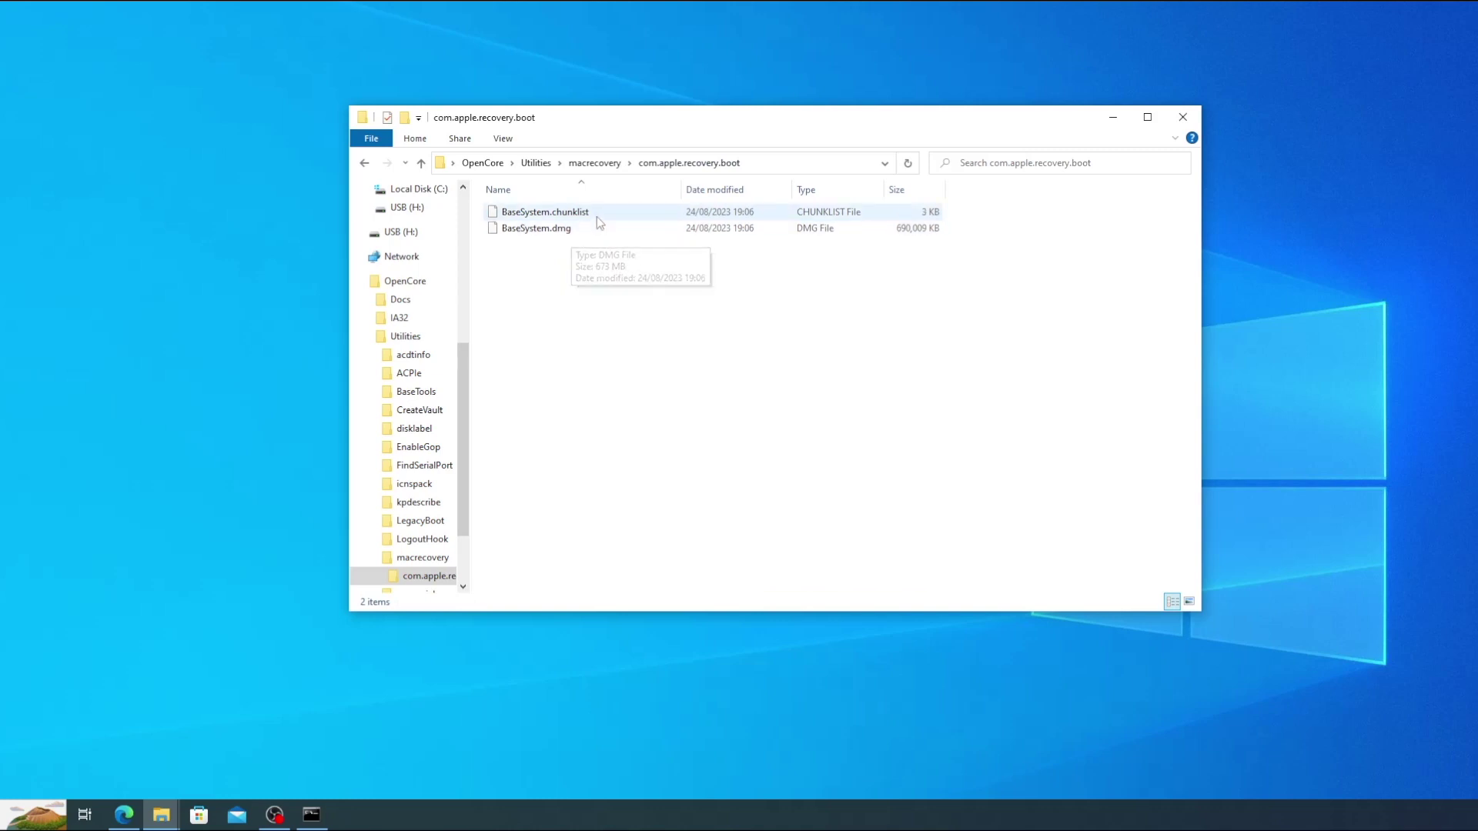
left_click(1115, 117)
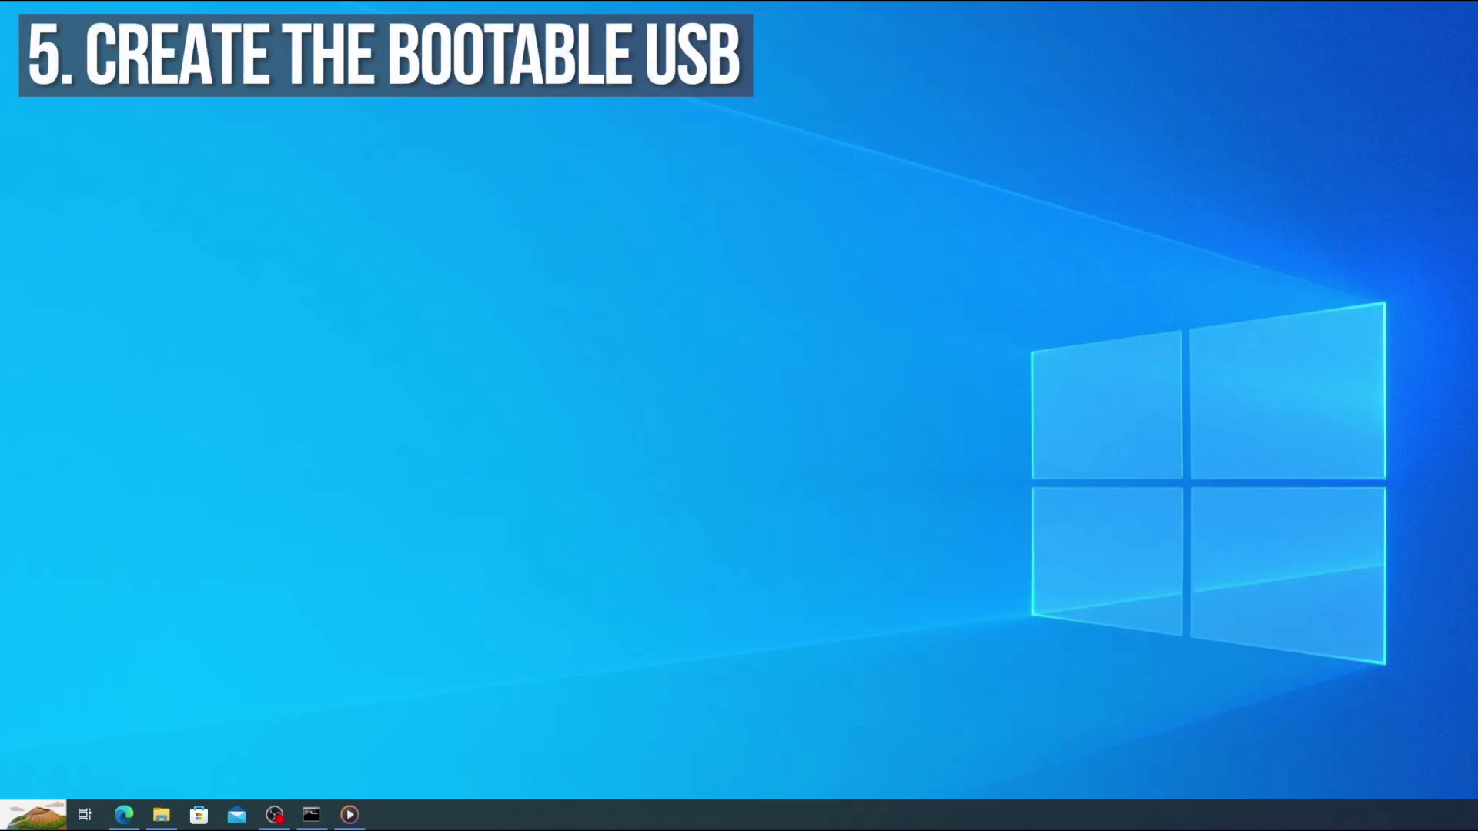
Restore the gibMacOS-master folder window and bring up the context menu for MakeInstall.bat.
left_click(162, 815)
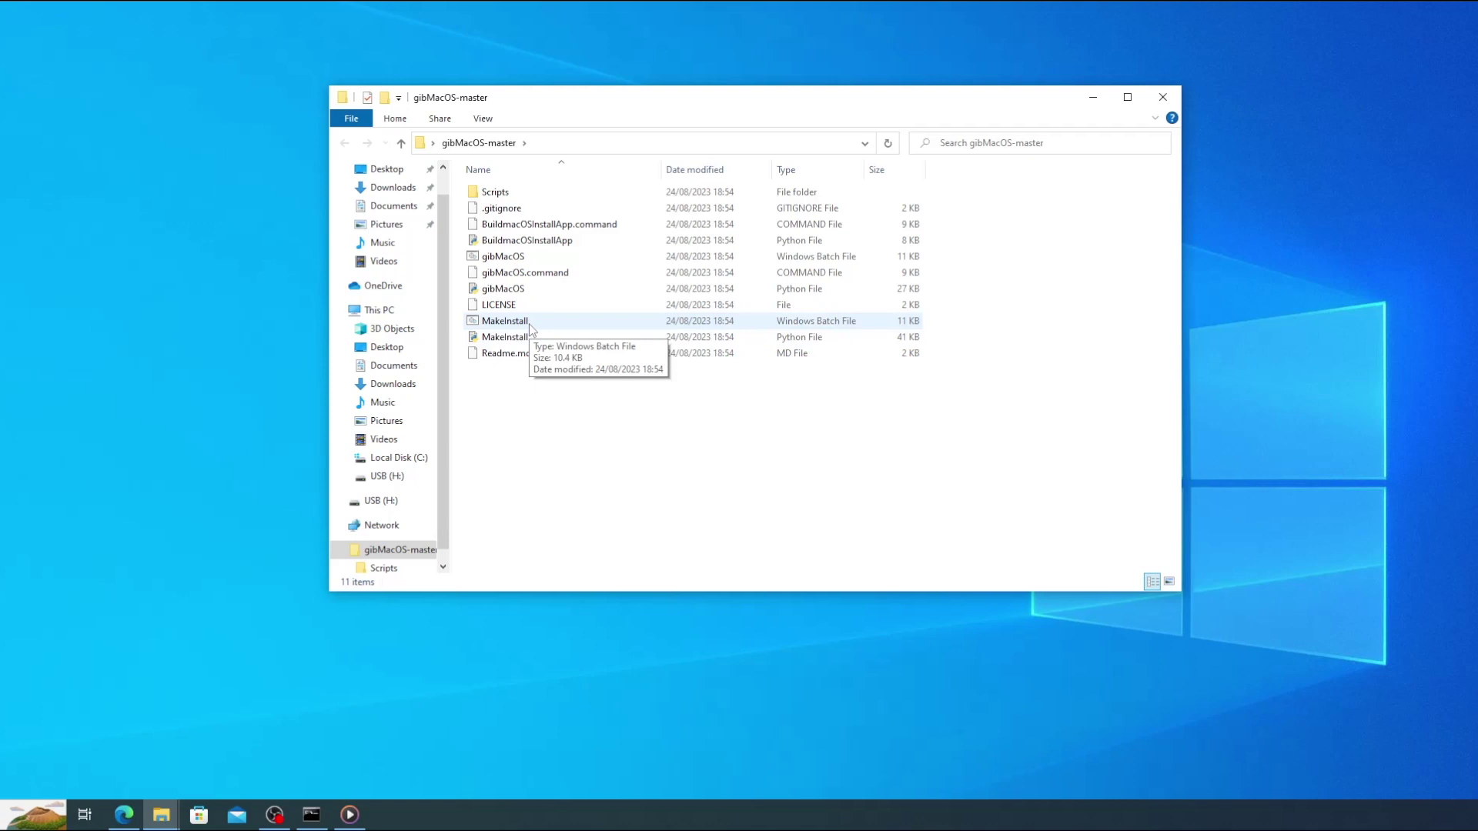
right_click(524, 321)
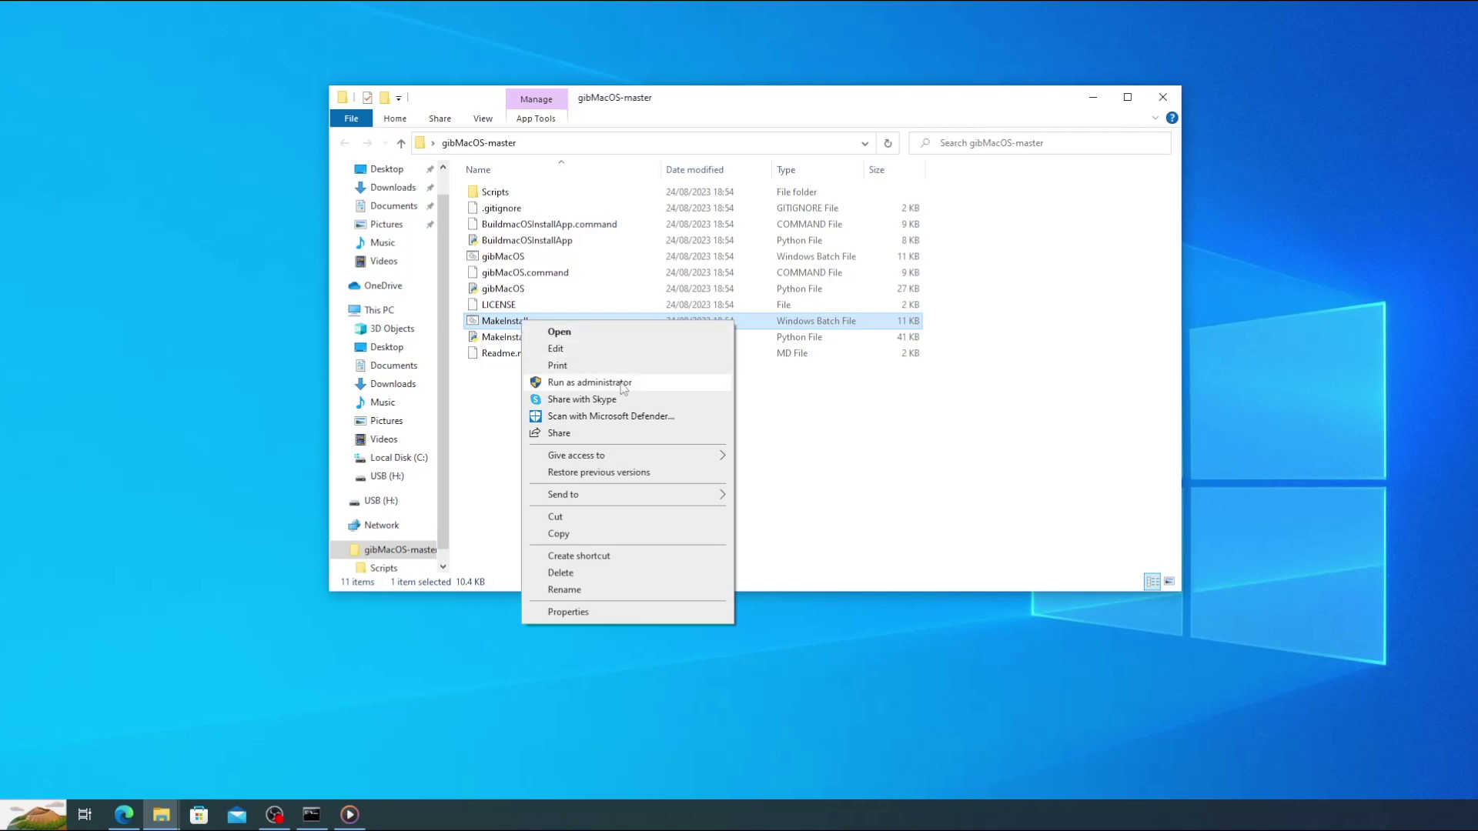
left_click(589, 383)
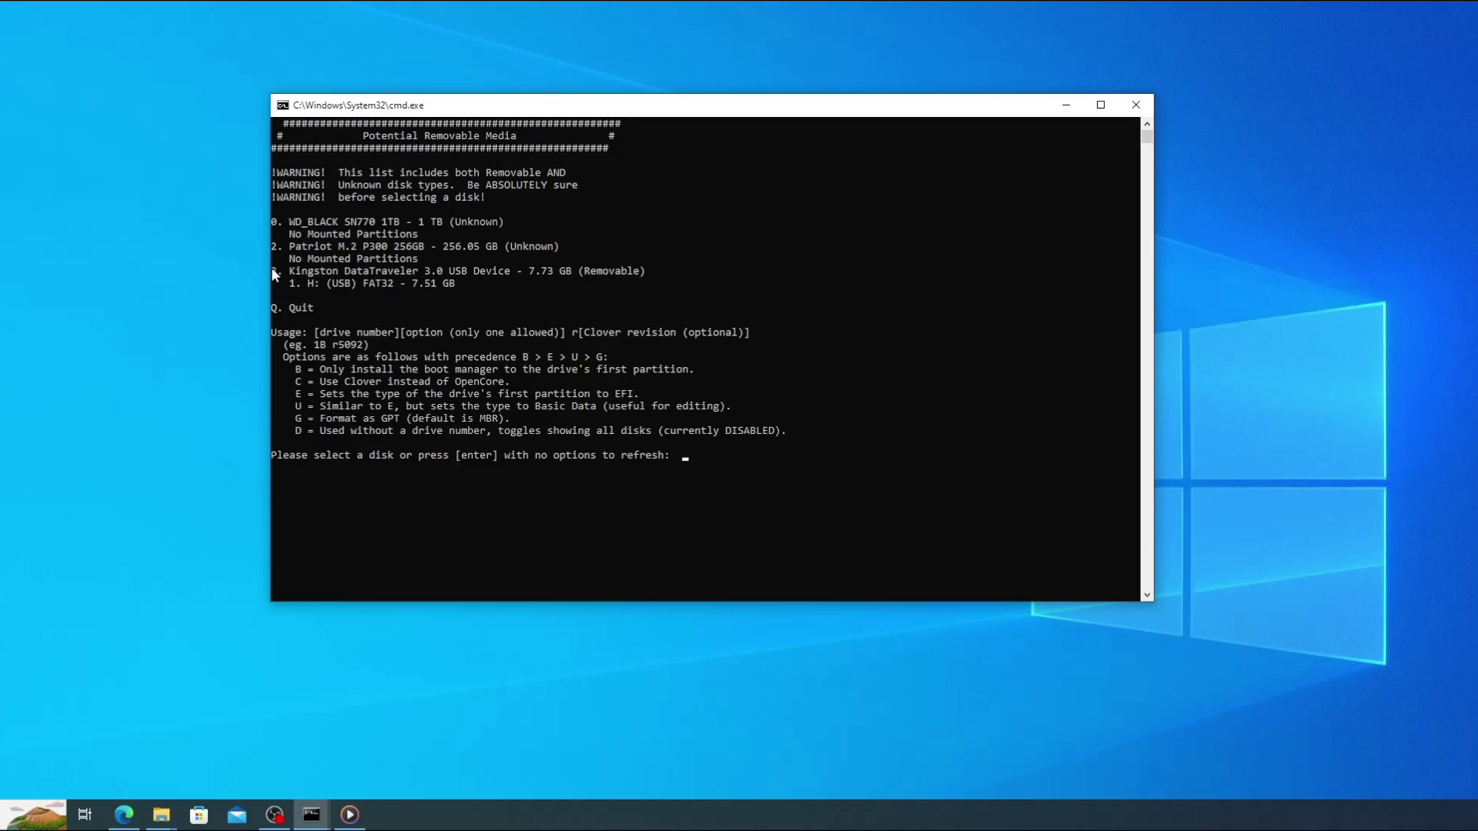
left_click_drag(271, 266, 466, 288)
left_click(761, 462)
Choose disk 3, the Kingston DataTraveler USB, and confirm erasing it with y.
type("3")
key("Return")
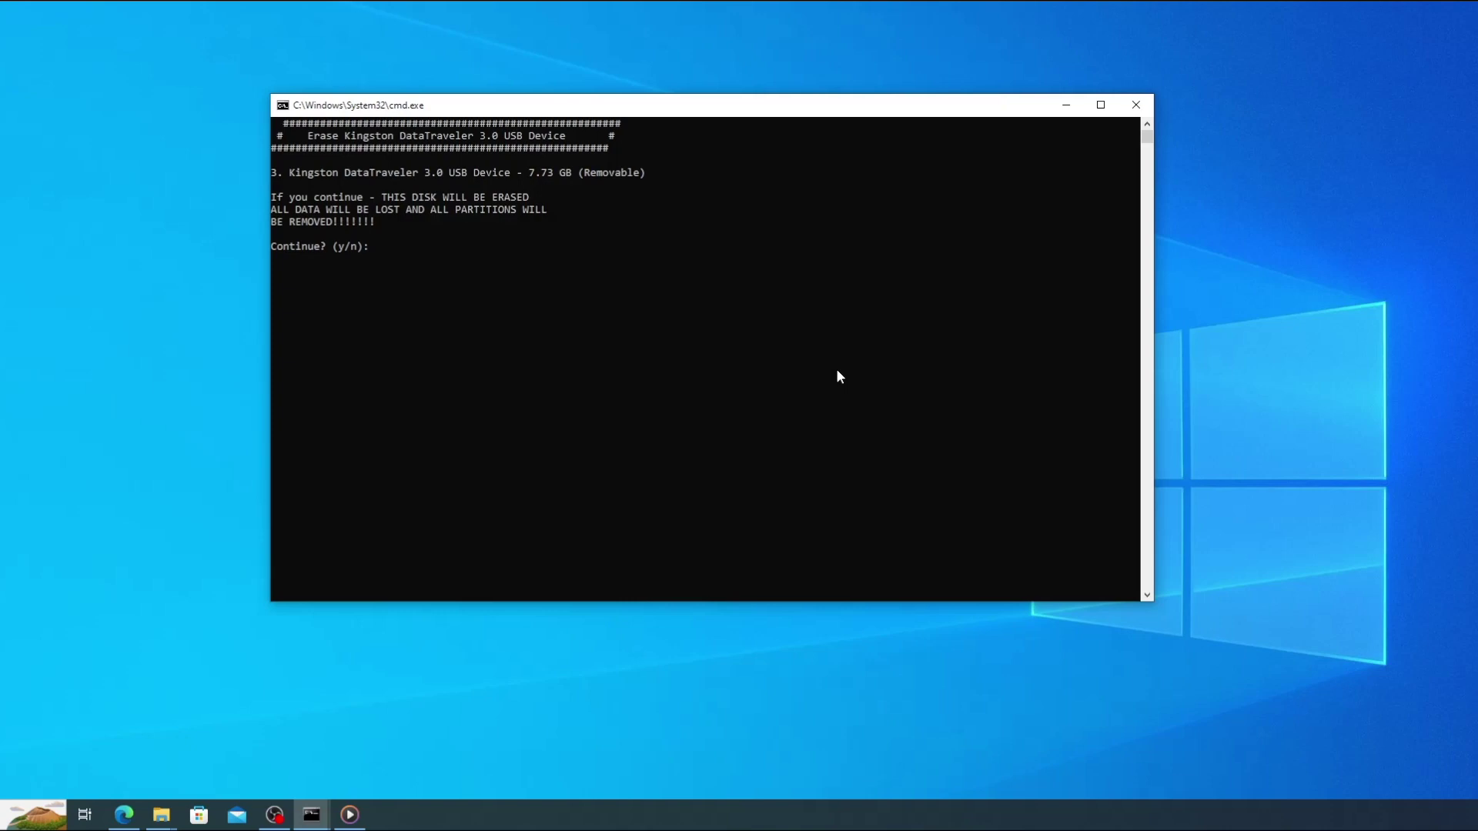
type("y")
key("Return")
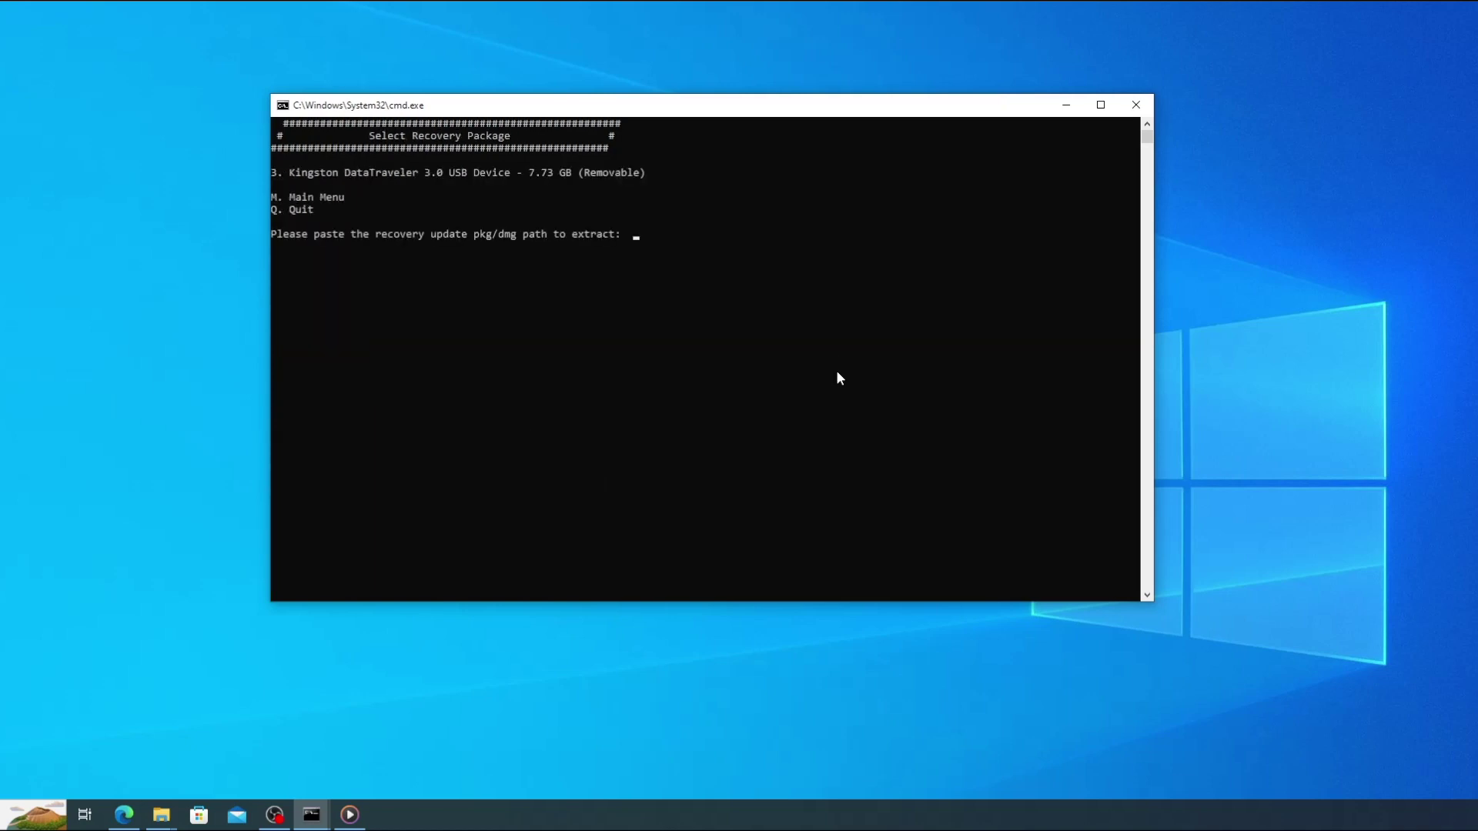
key("alt+Tab")
Go to Utilities > macrecovery > com.apple.recovery.boot and select BaseSystem.dmg.
double_click(512, 260)
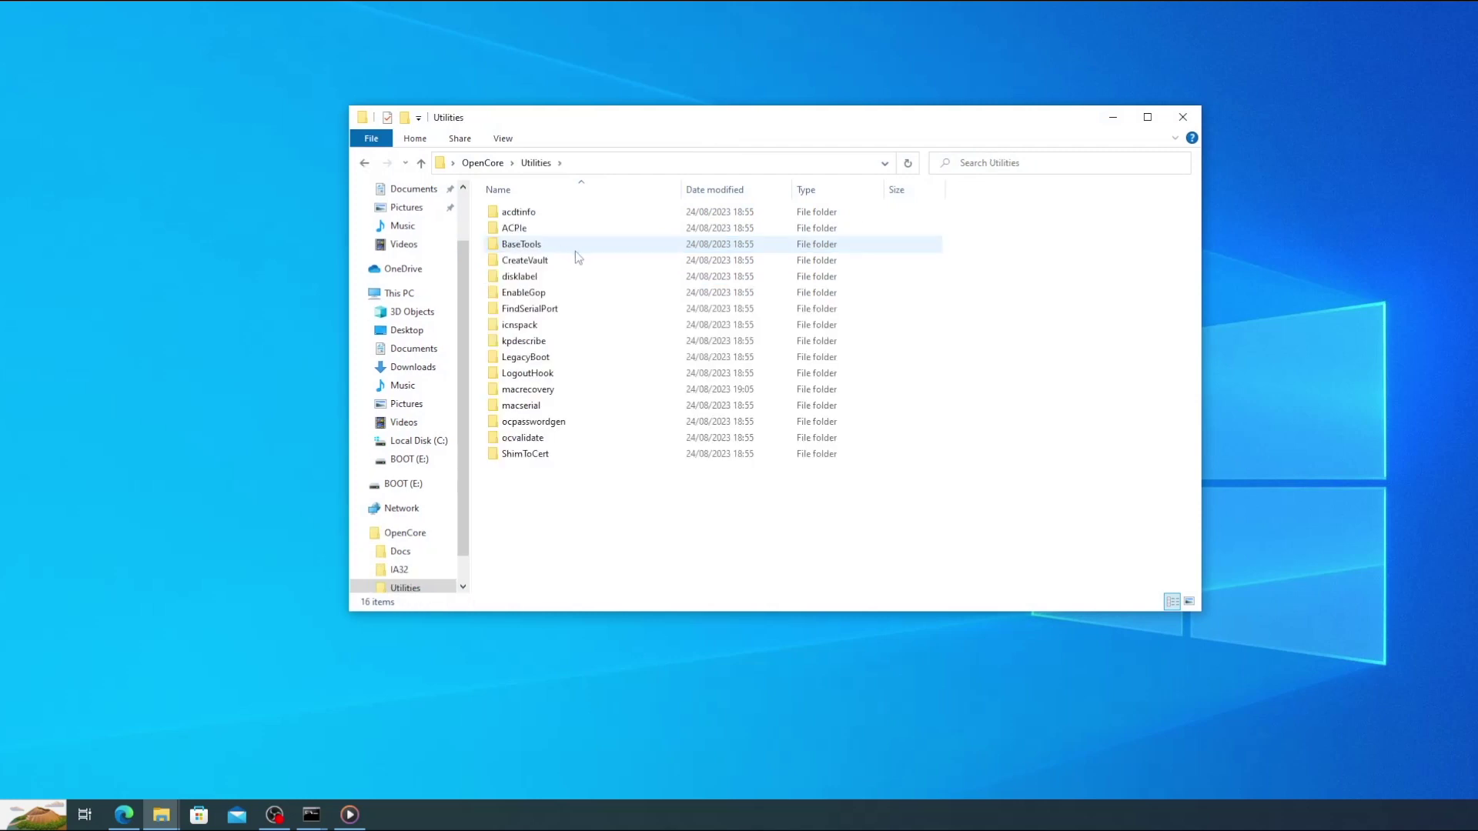
double_click(539, 389)
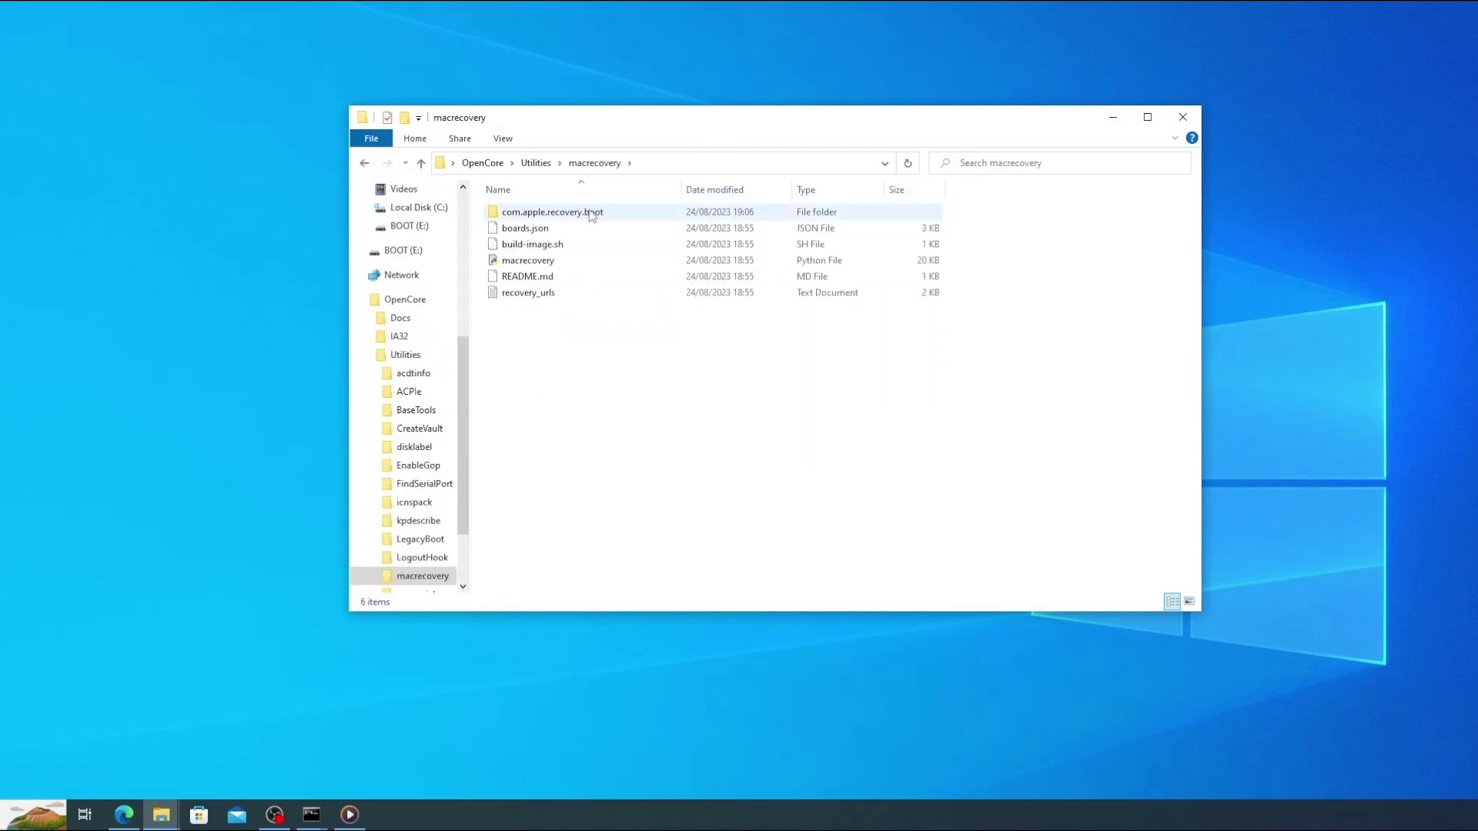
double_click(590, 212)
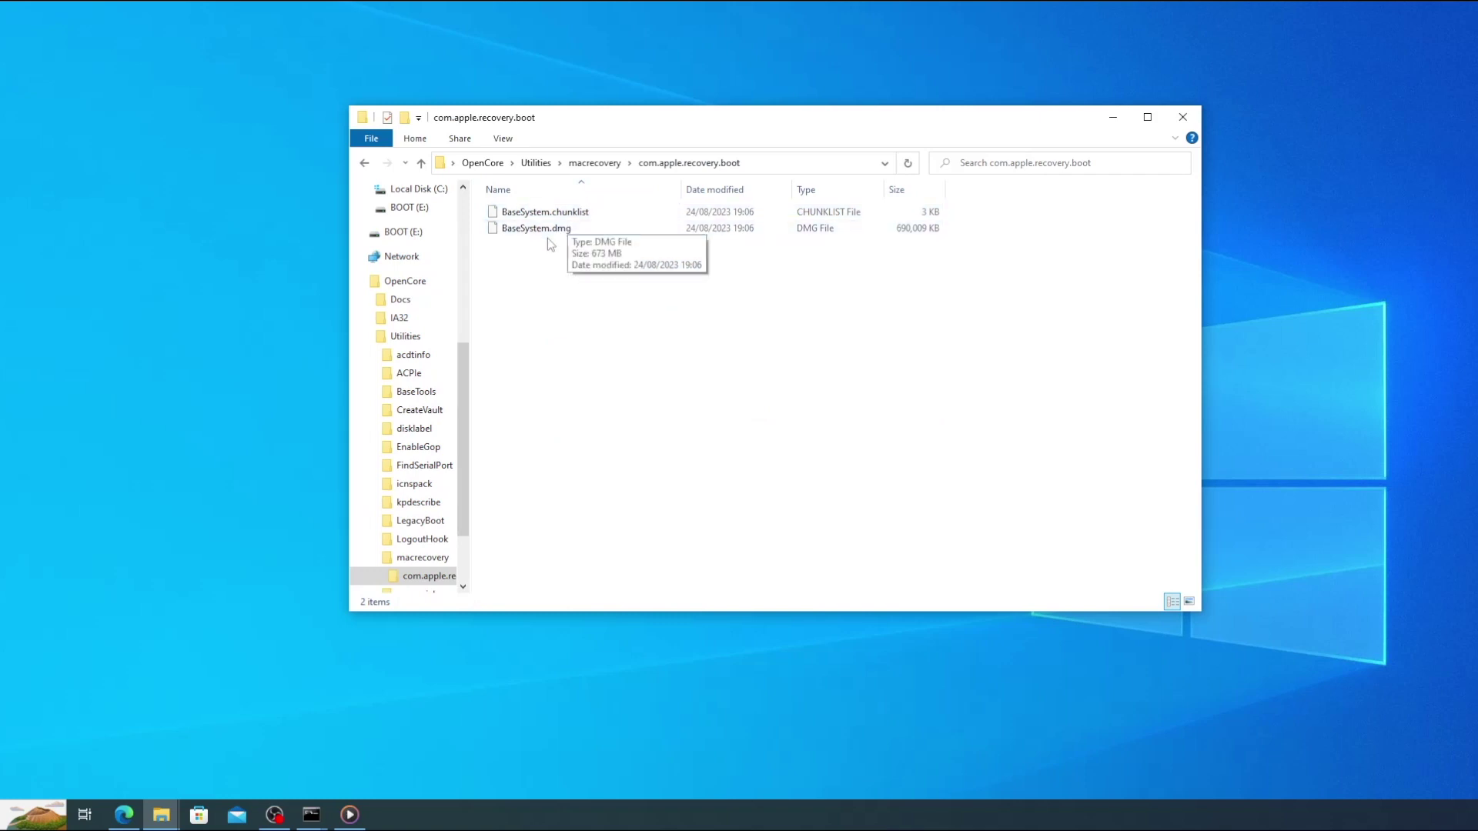
left_click(547, 234)
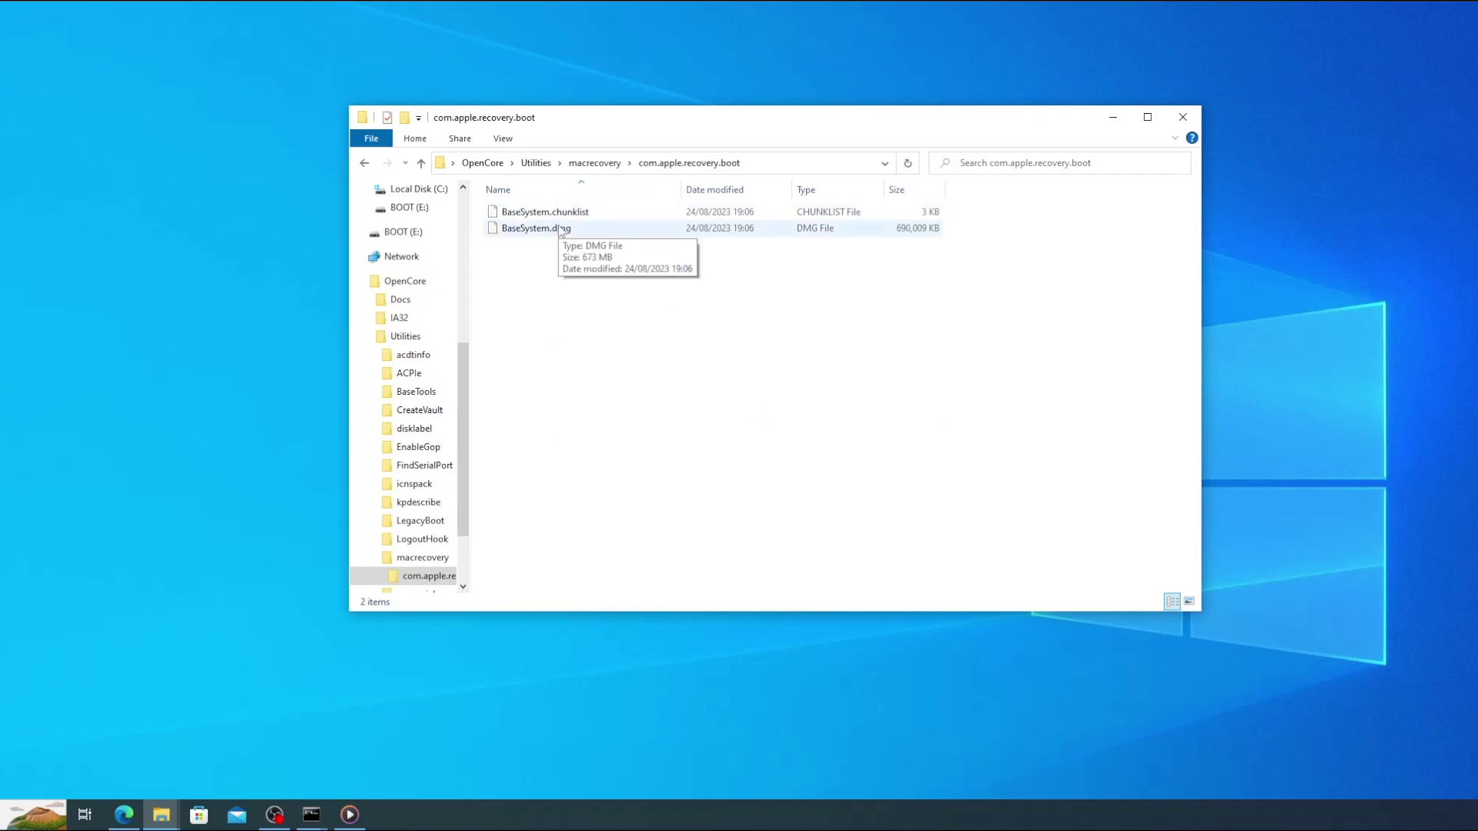
Copy BaseSystem.dmg's full path from its Properties Security tab and return to the MakeInstall console.
right_click(561, 228)
left_click(607, 485)
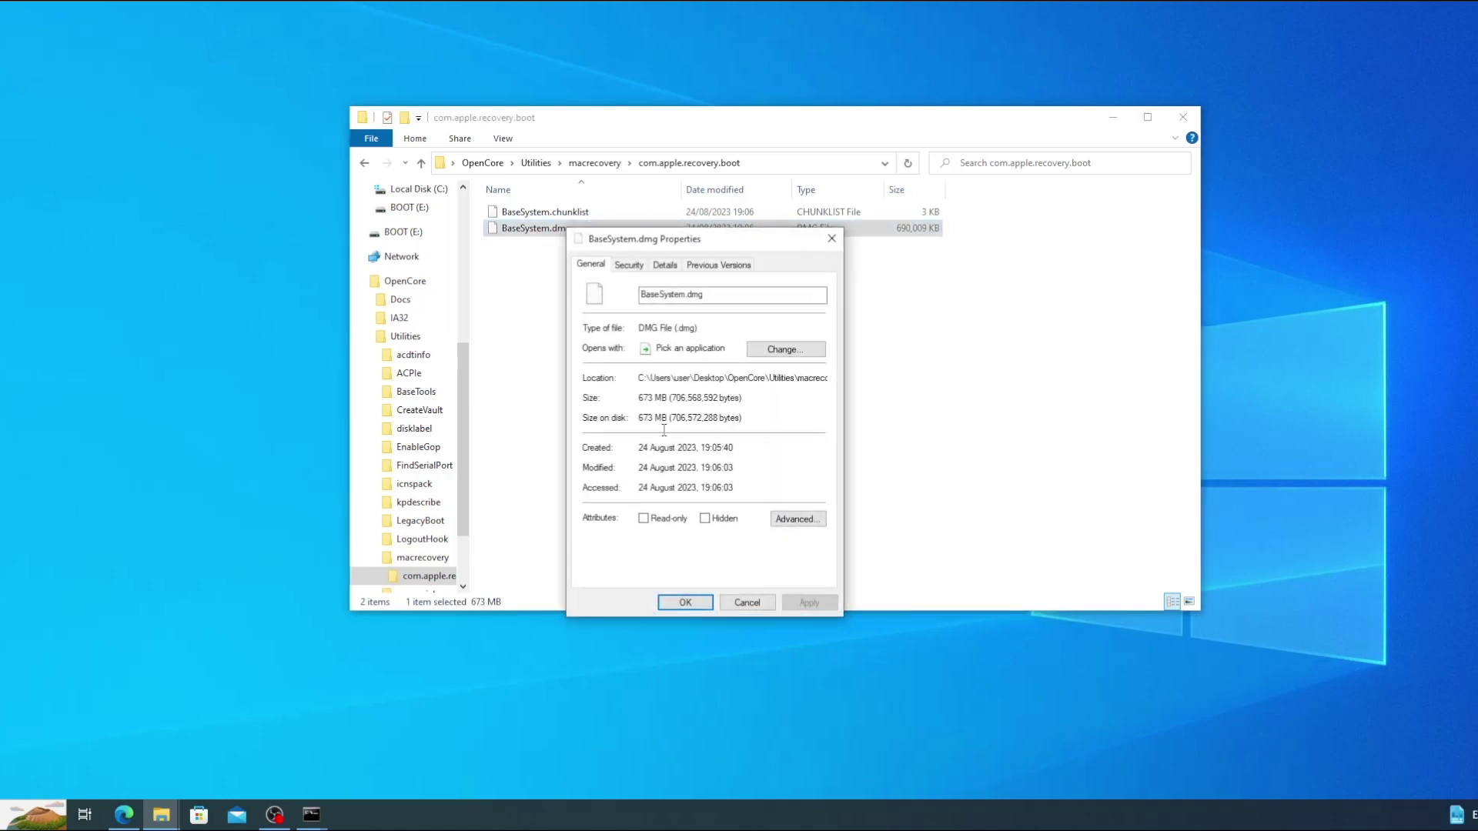
left_click(629, 264)
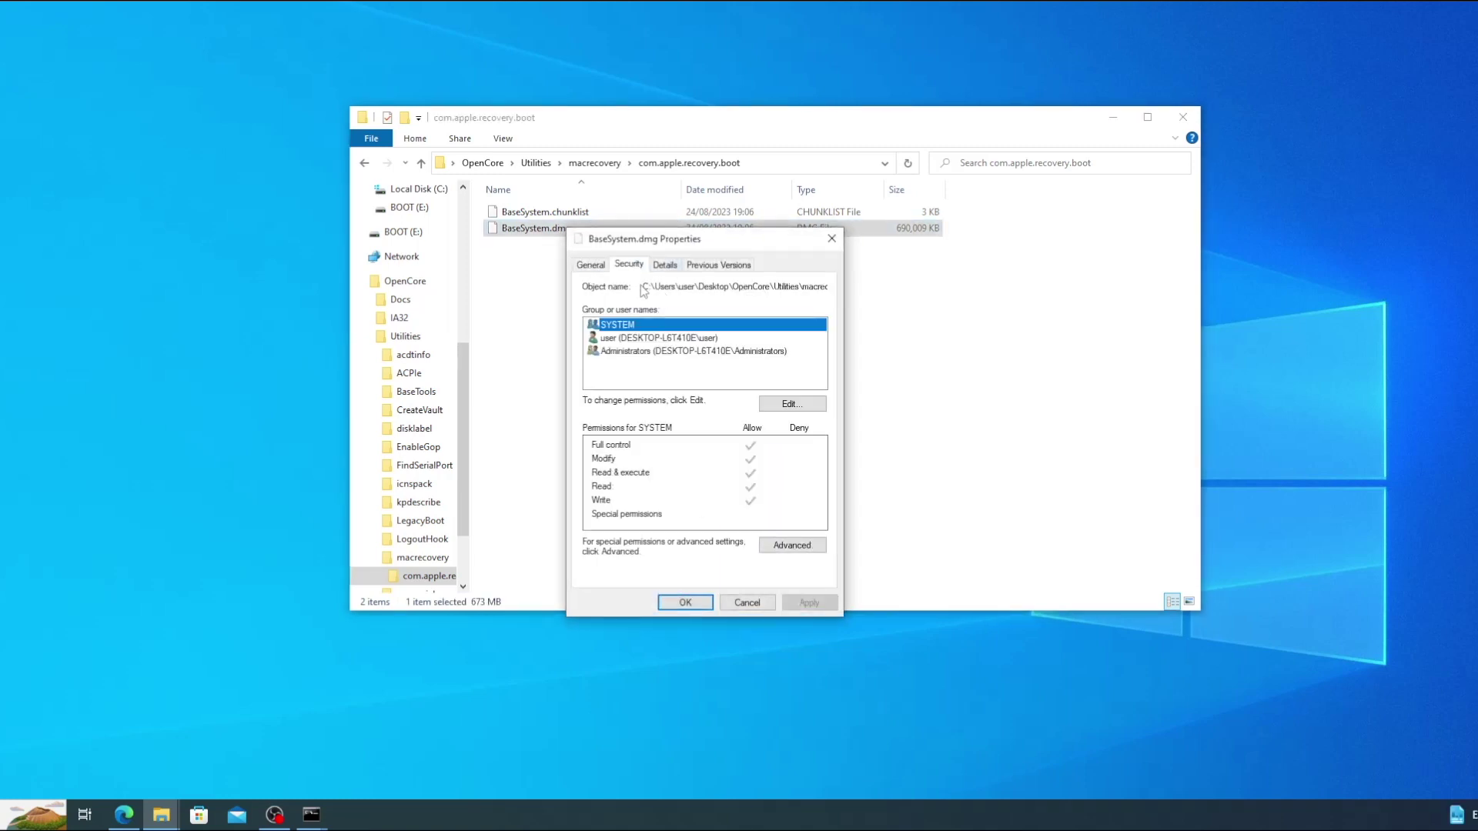
left_click(646, 287)
left_click_drag(647, 287, 909, 296)
key("ctrl+c")
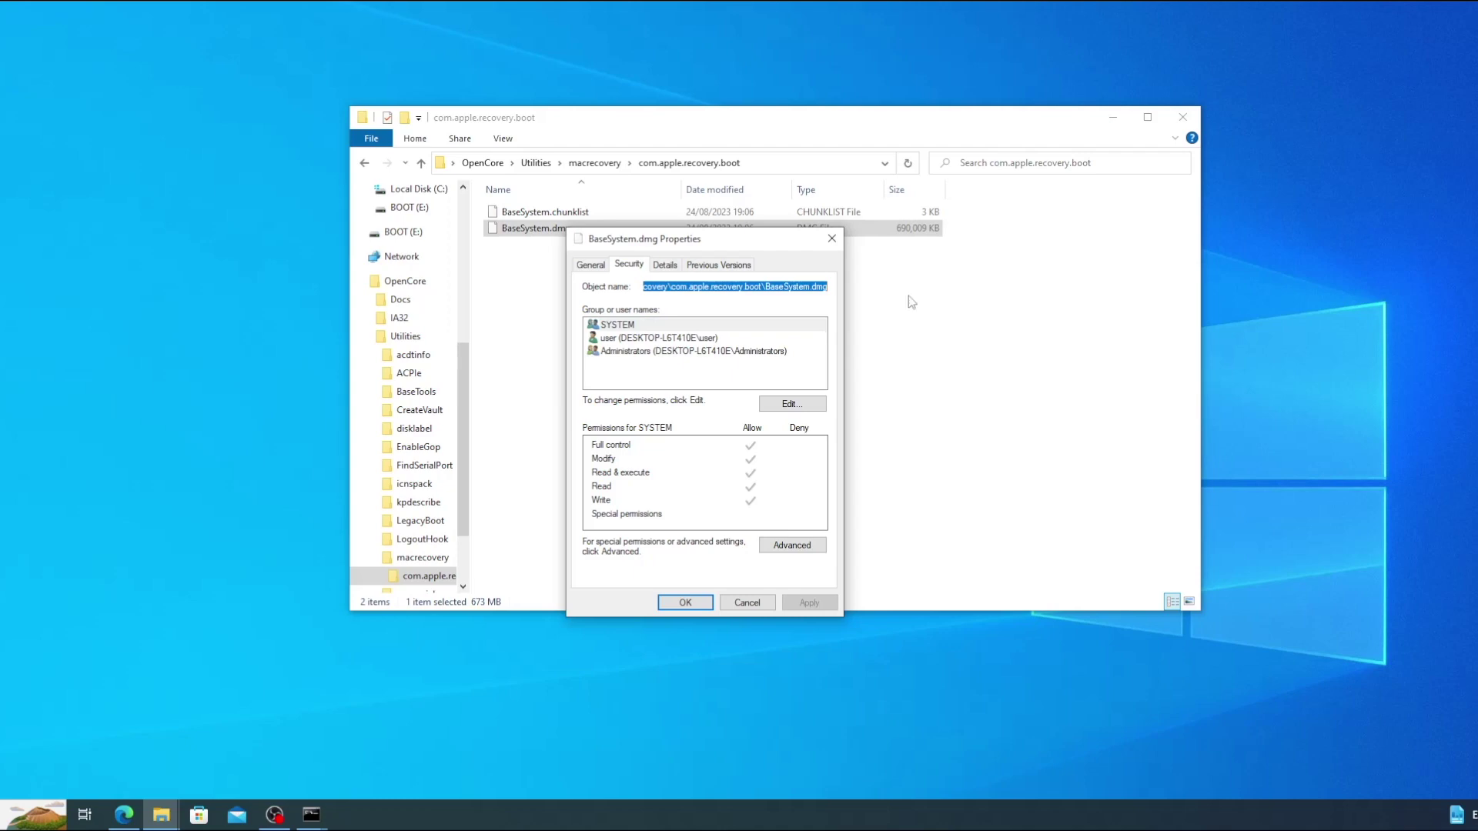
left_click(832, 238)
left_click(1112, 117)
key("alt+Tab")
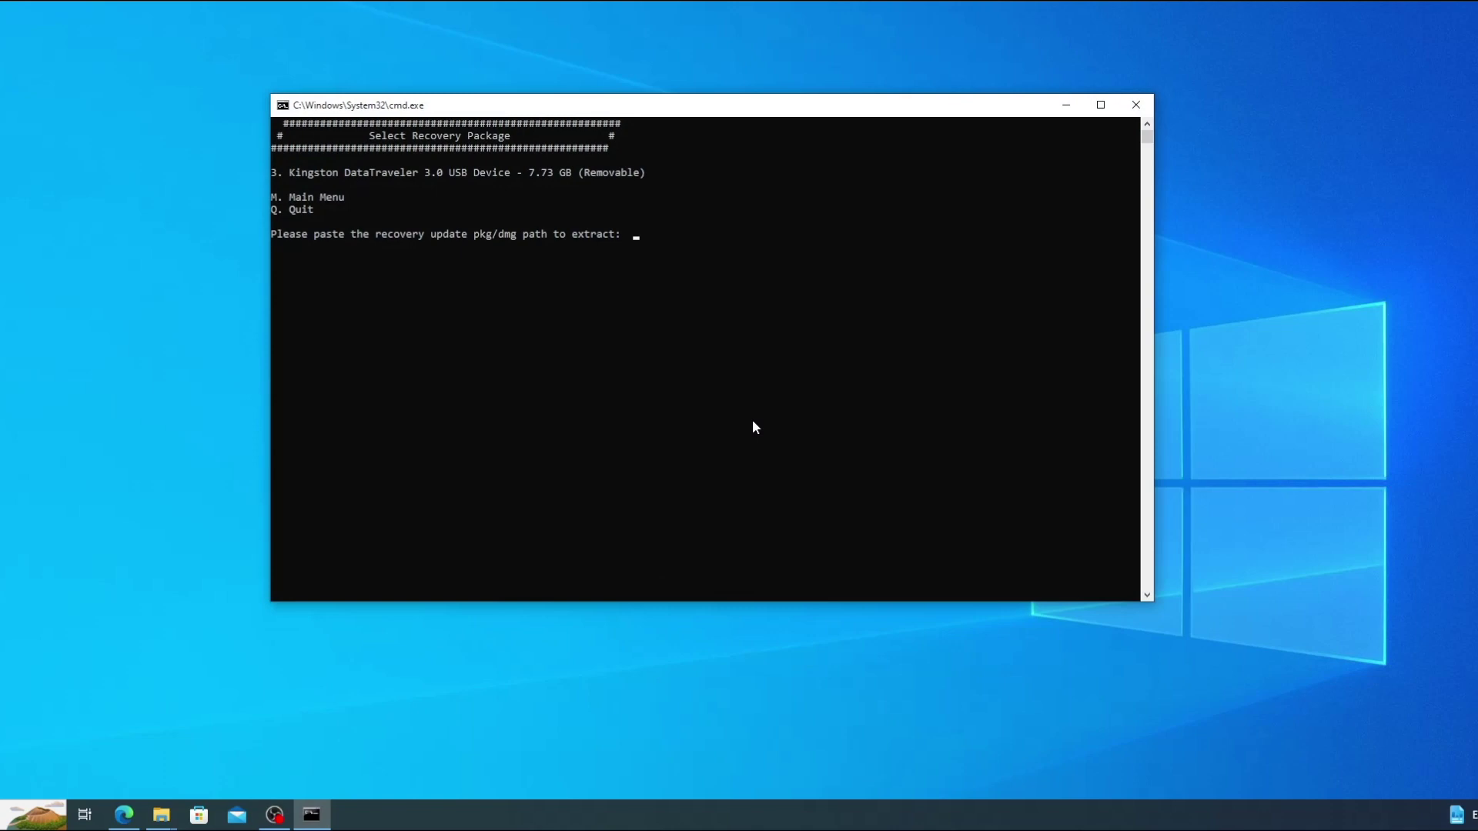
Paste the BaseSystem.dmg path so MakeInstall writes the recovery image and OpenCore 0.9.4, then open This PC.
key("ctrl+v")
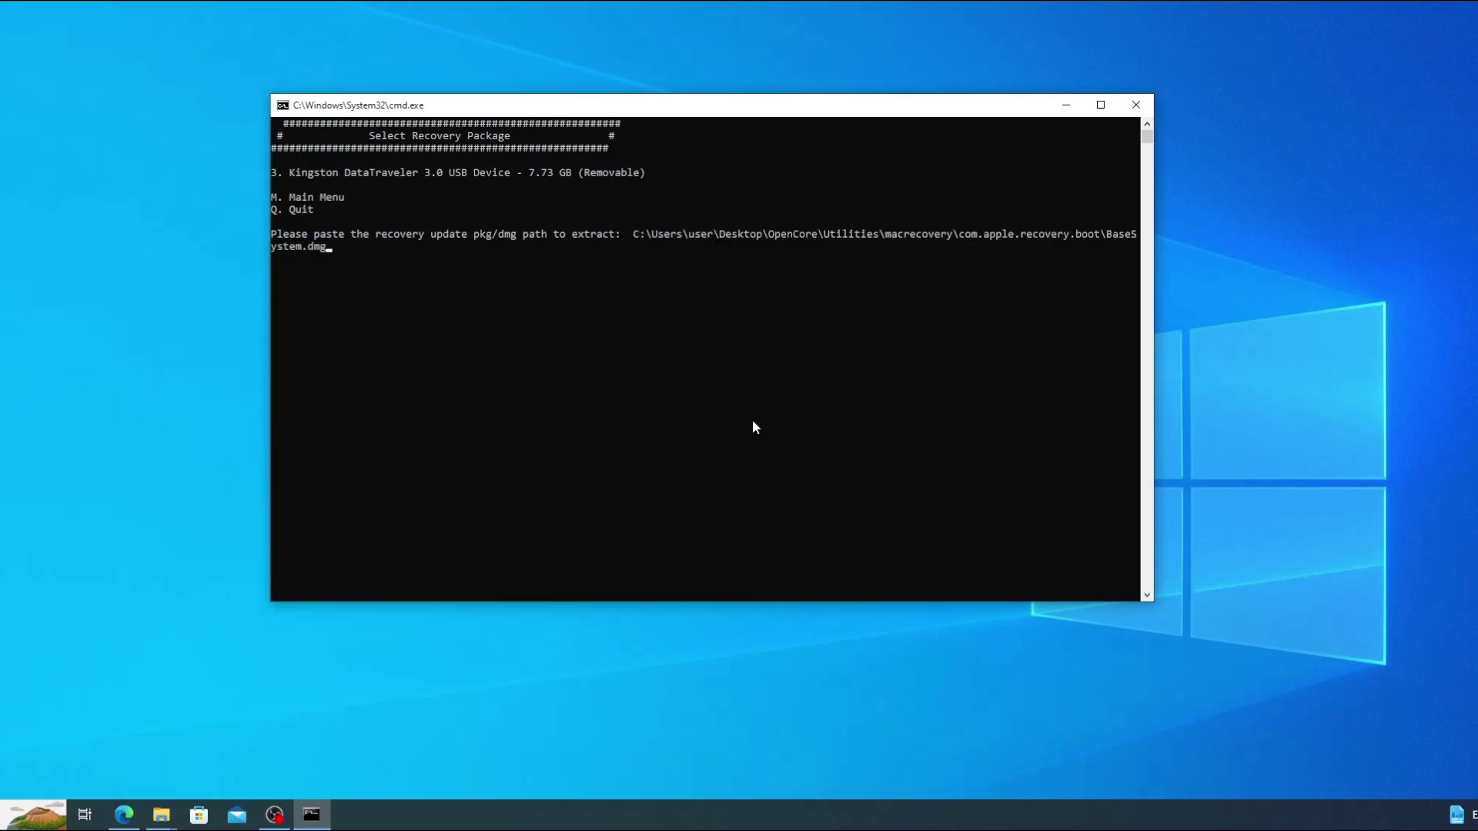
key("Return")
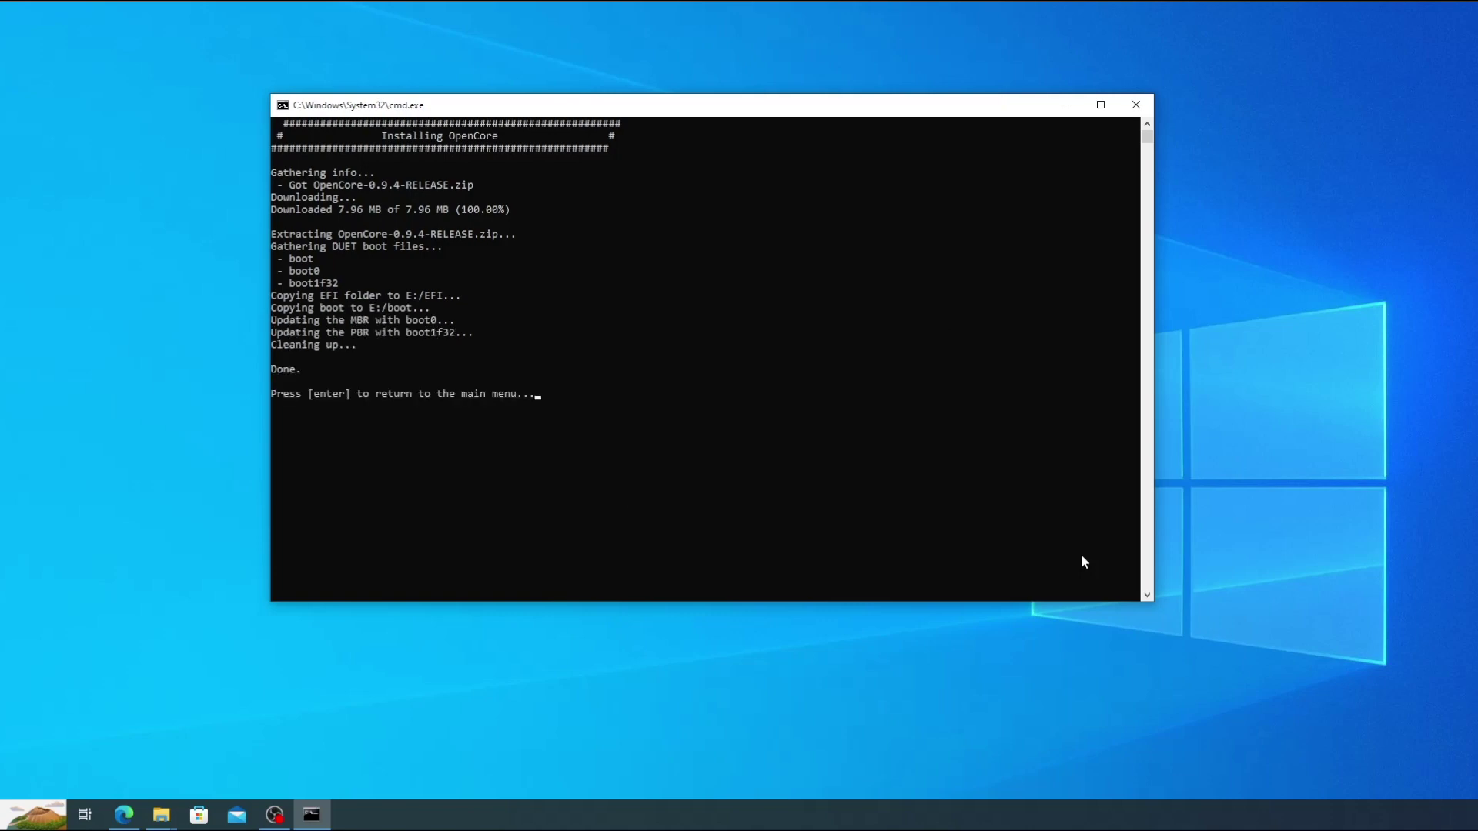
key("Return")
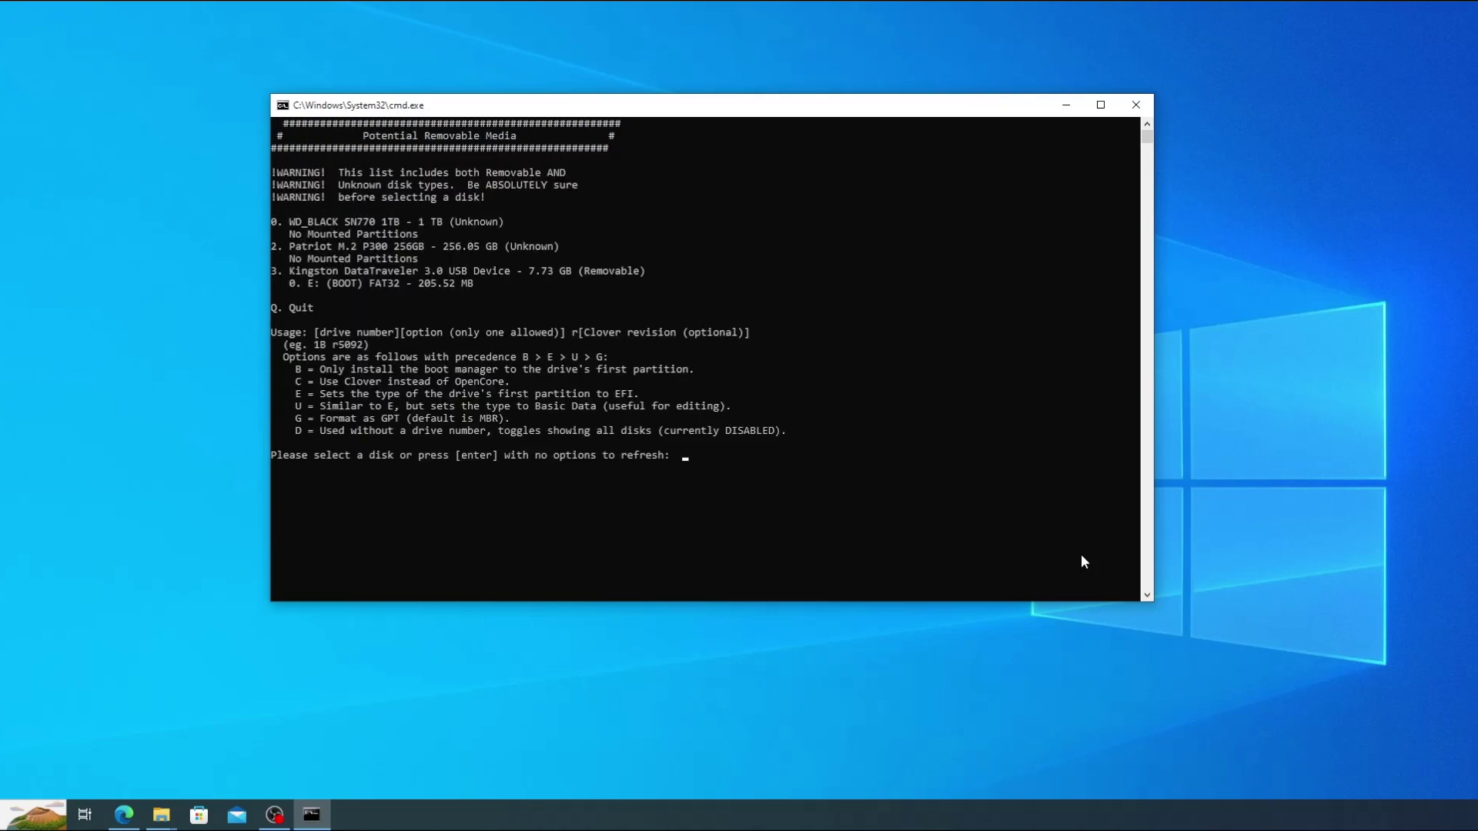
left_click(1066, 106)
key("super+e")
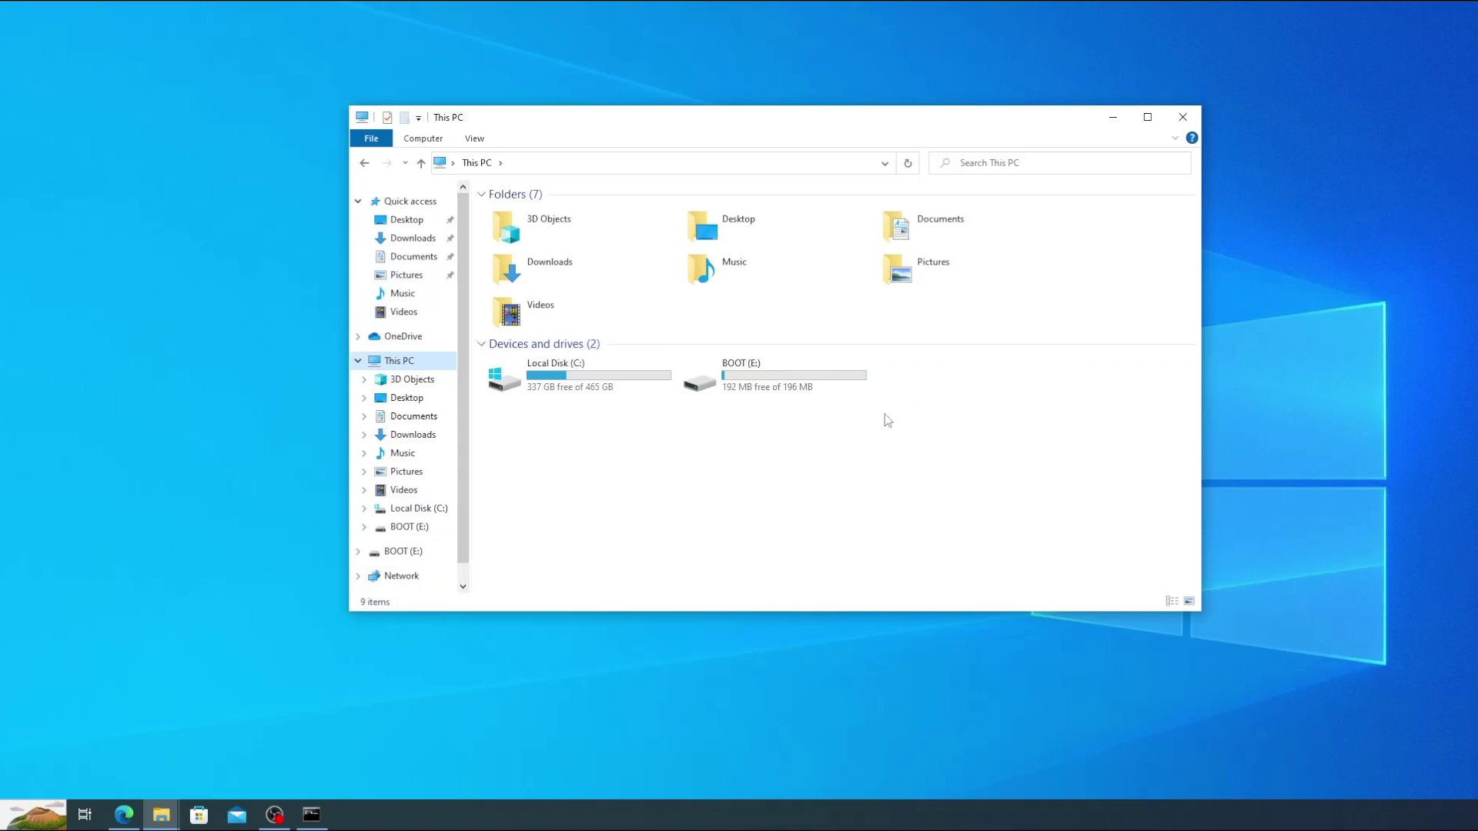
Open the BOOT (E:) USB drive to verify its EFI folder and boot file.
double_click(810, 390)
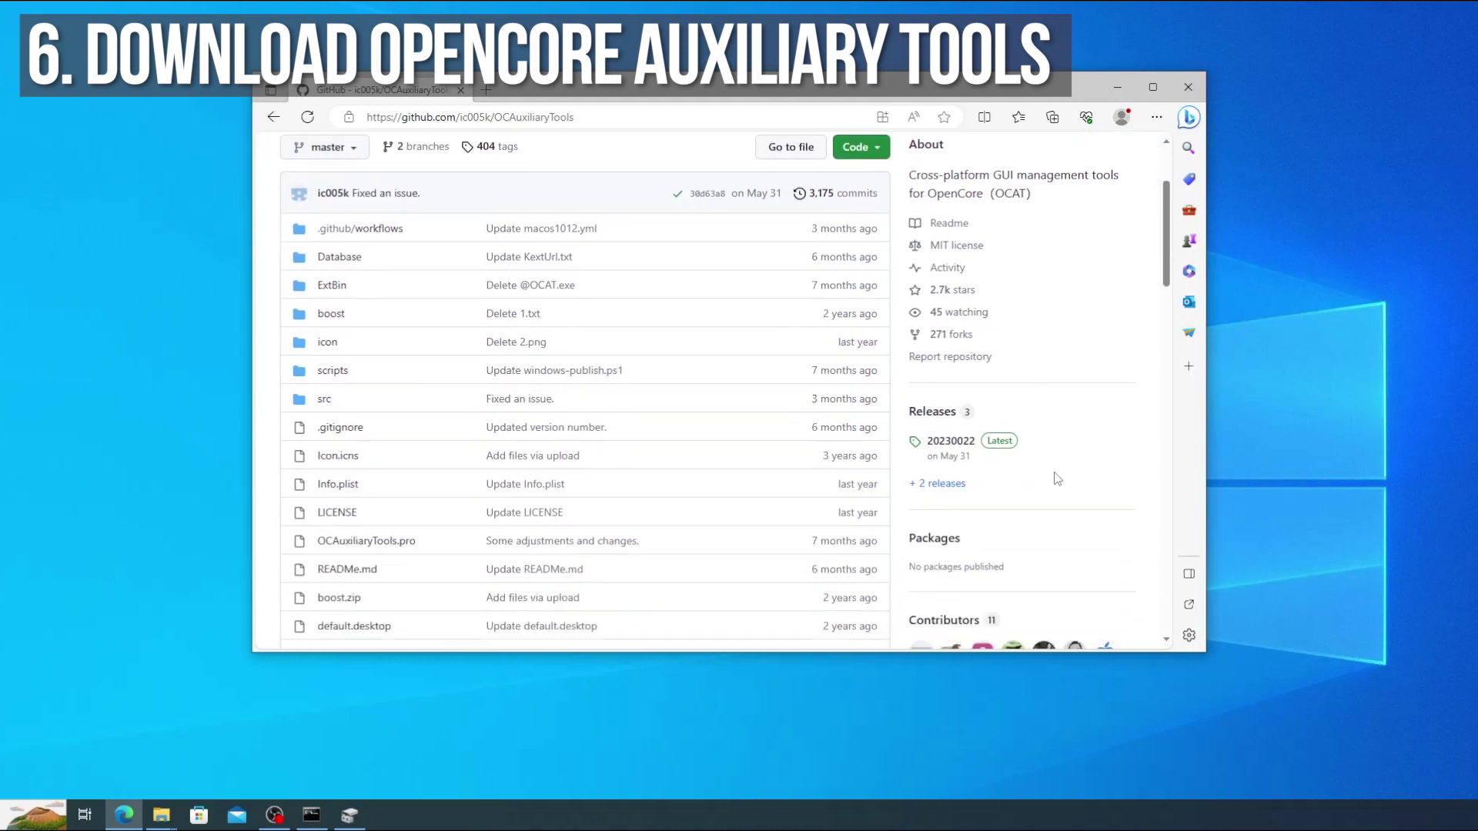
Download OCAT-Win64.zip from the assets of the 20230022 OCAuxiliaryTools release.
left_click(946, 484)
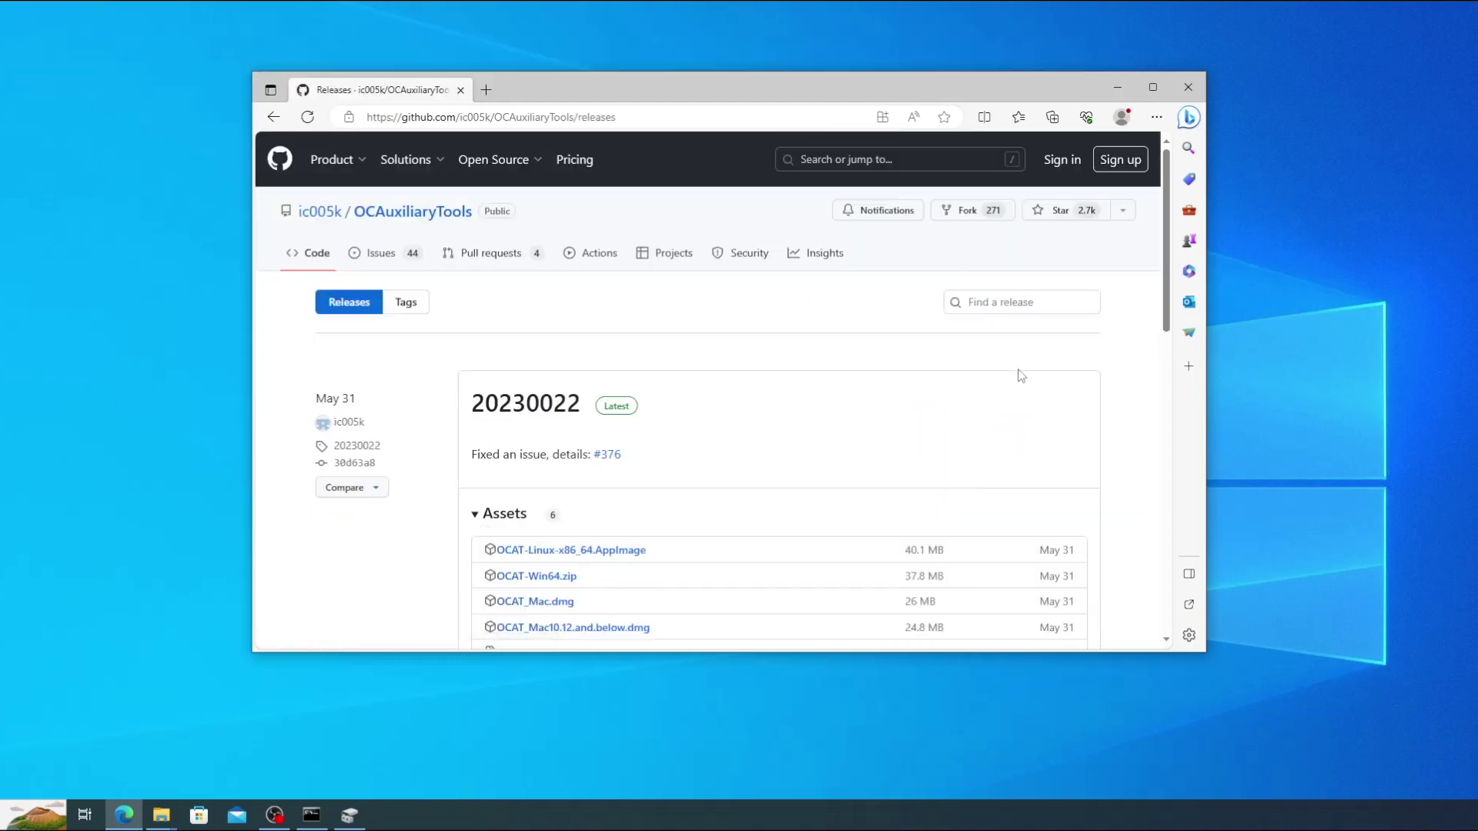
scroll(1016, 372, "down", 2)
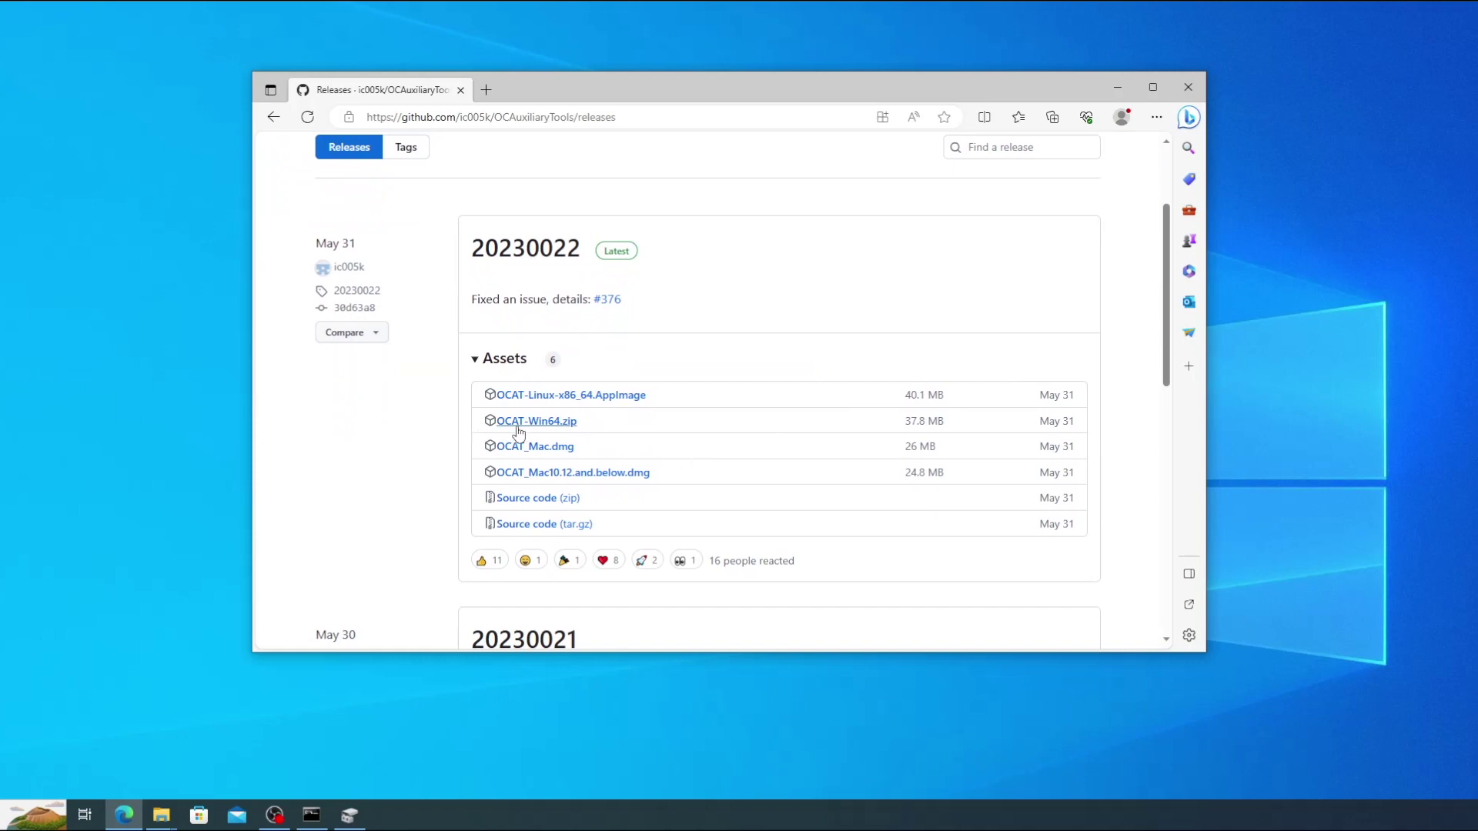
left_click(530, 423)
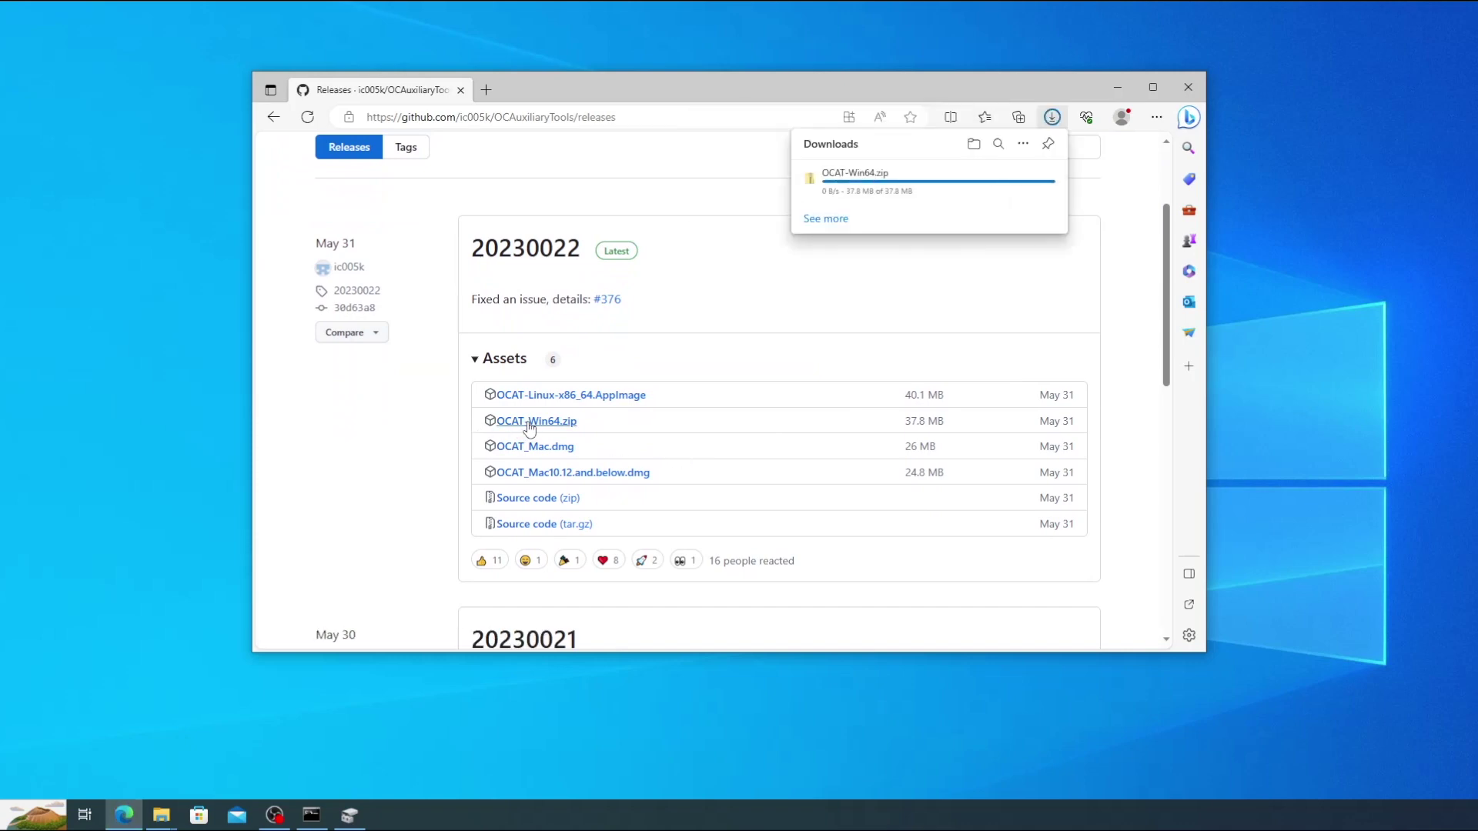
Extract OCAT-Win64.zip from Downloads into an OCAT-Win64 folder on the Desktop.
left_click(999, 180)
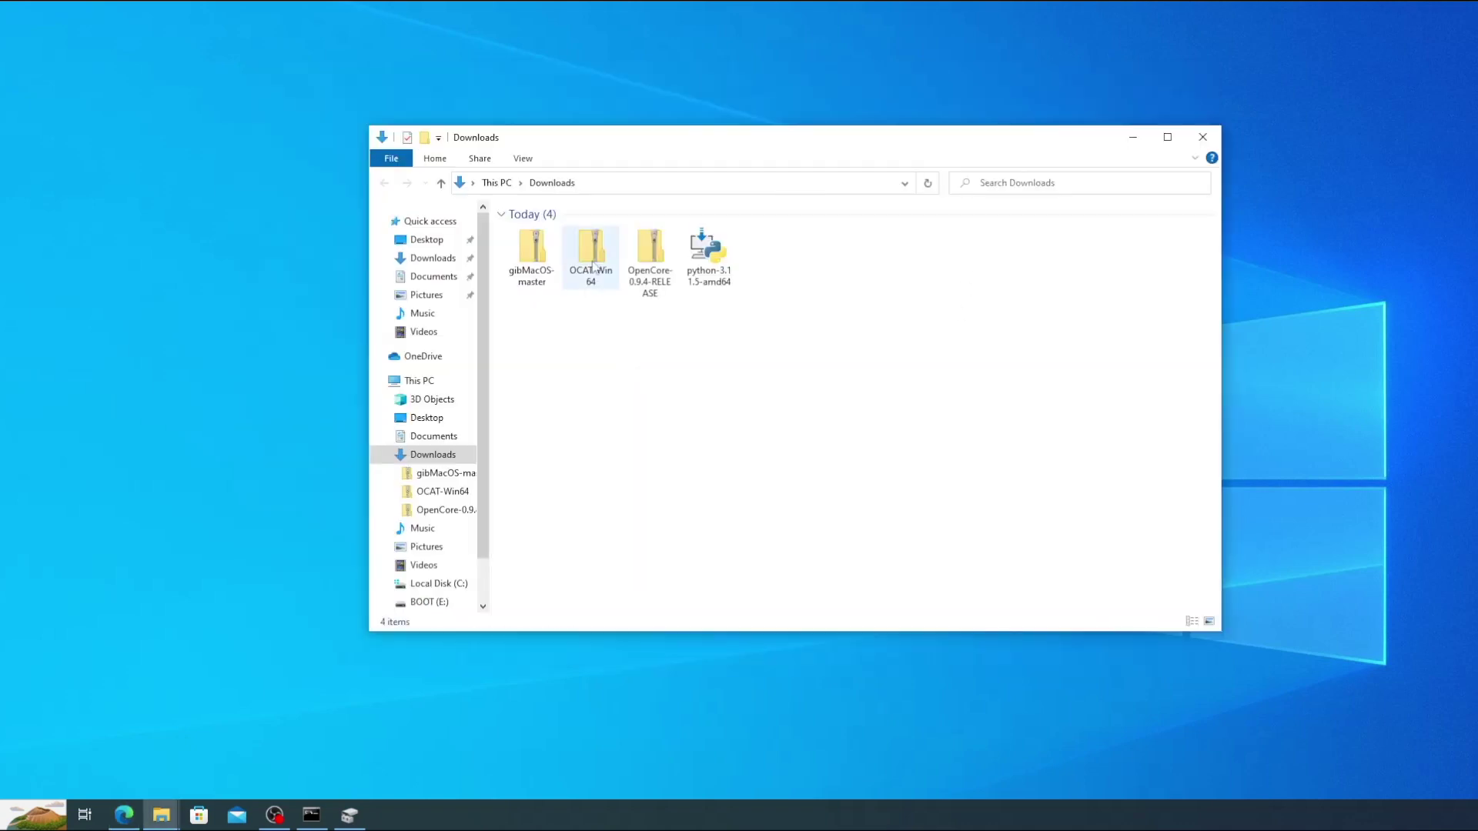
right_click(593, 251)
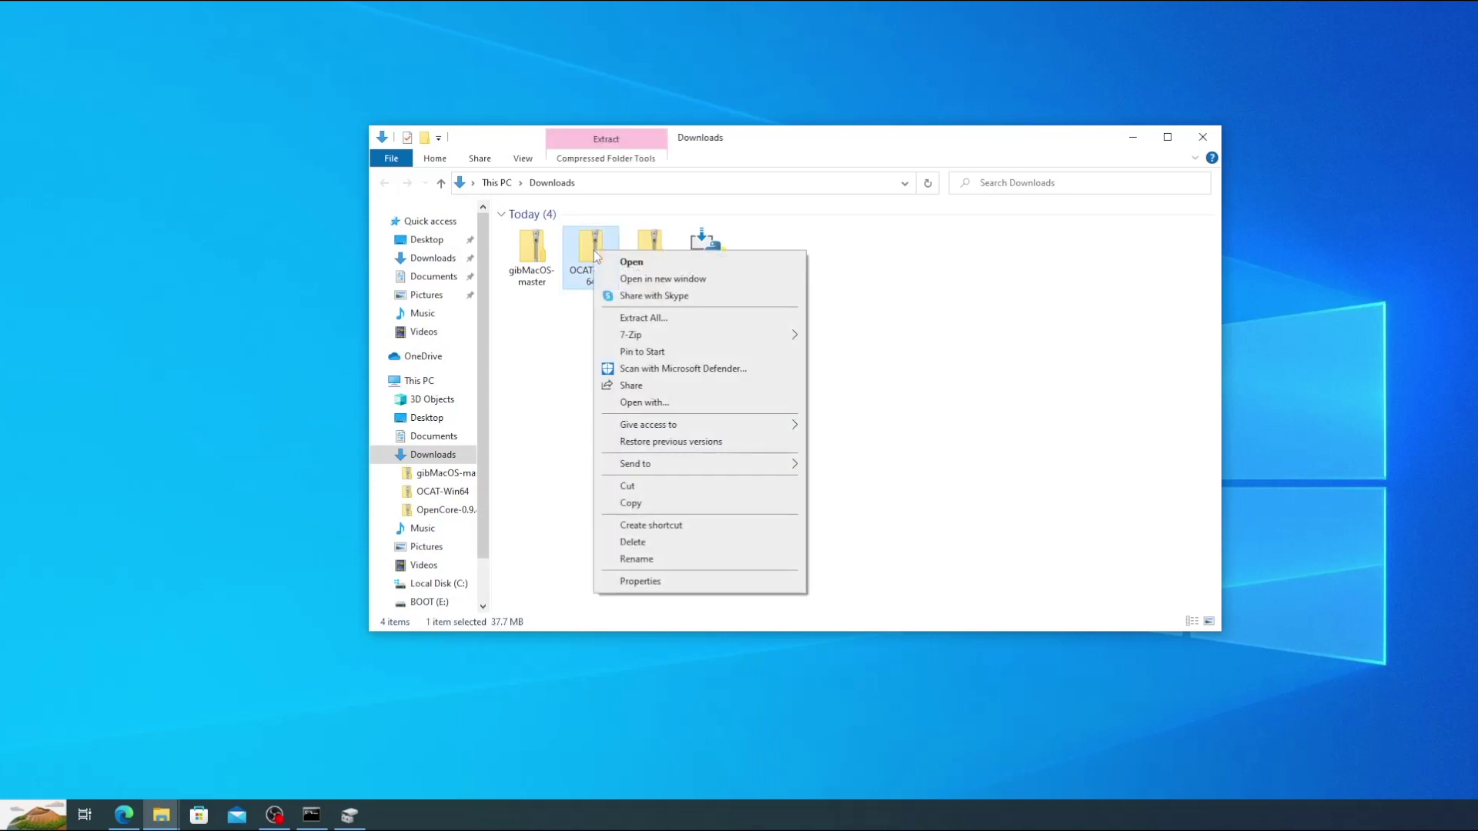
left_click(674, 317)
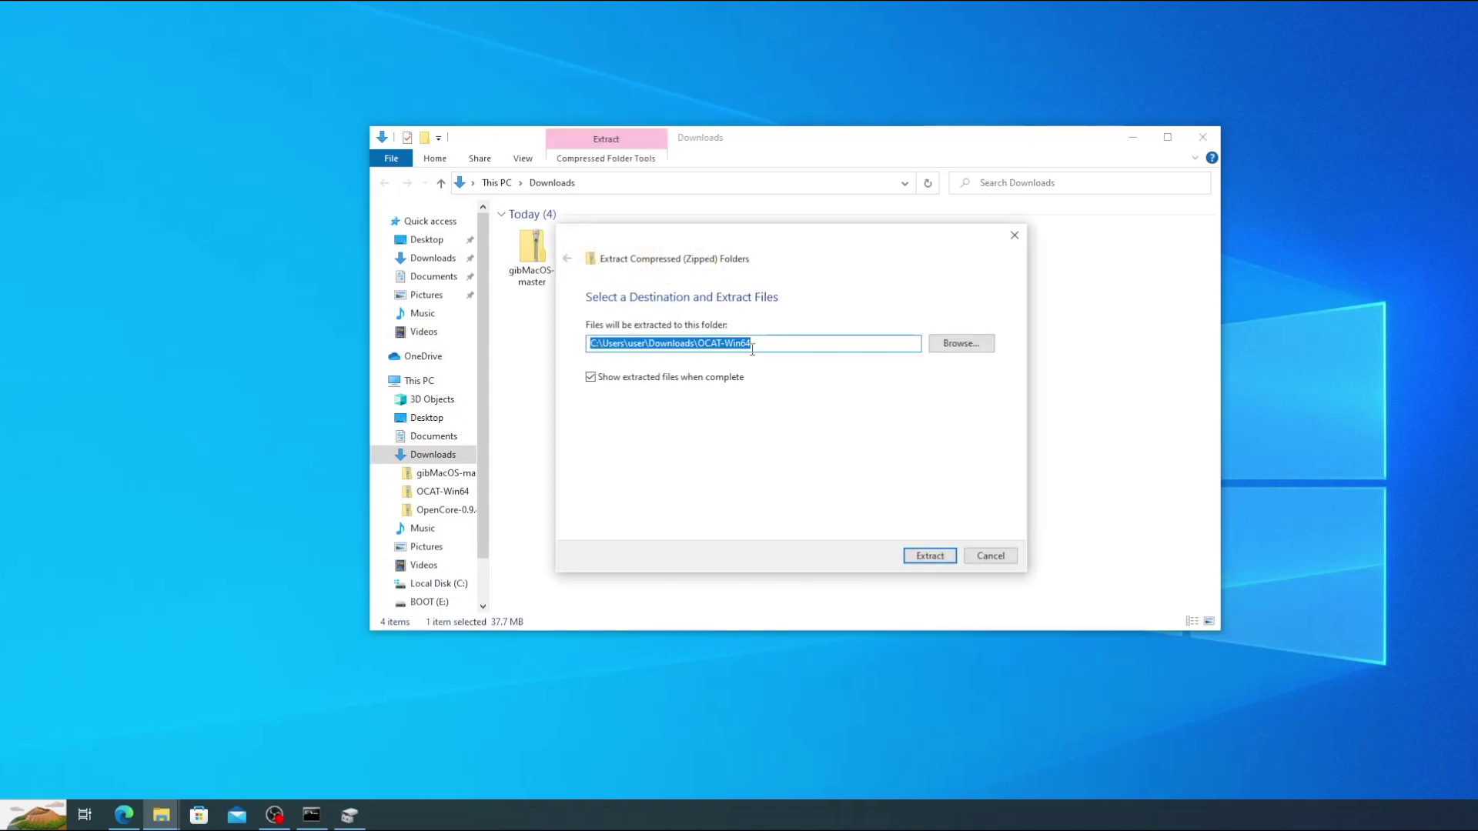
left_click(987, 346)
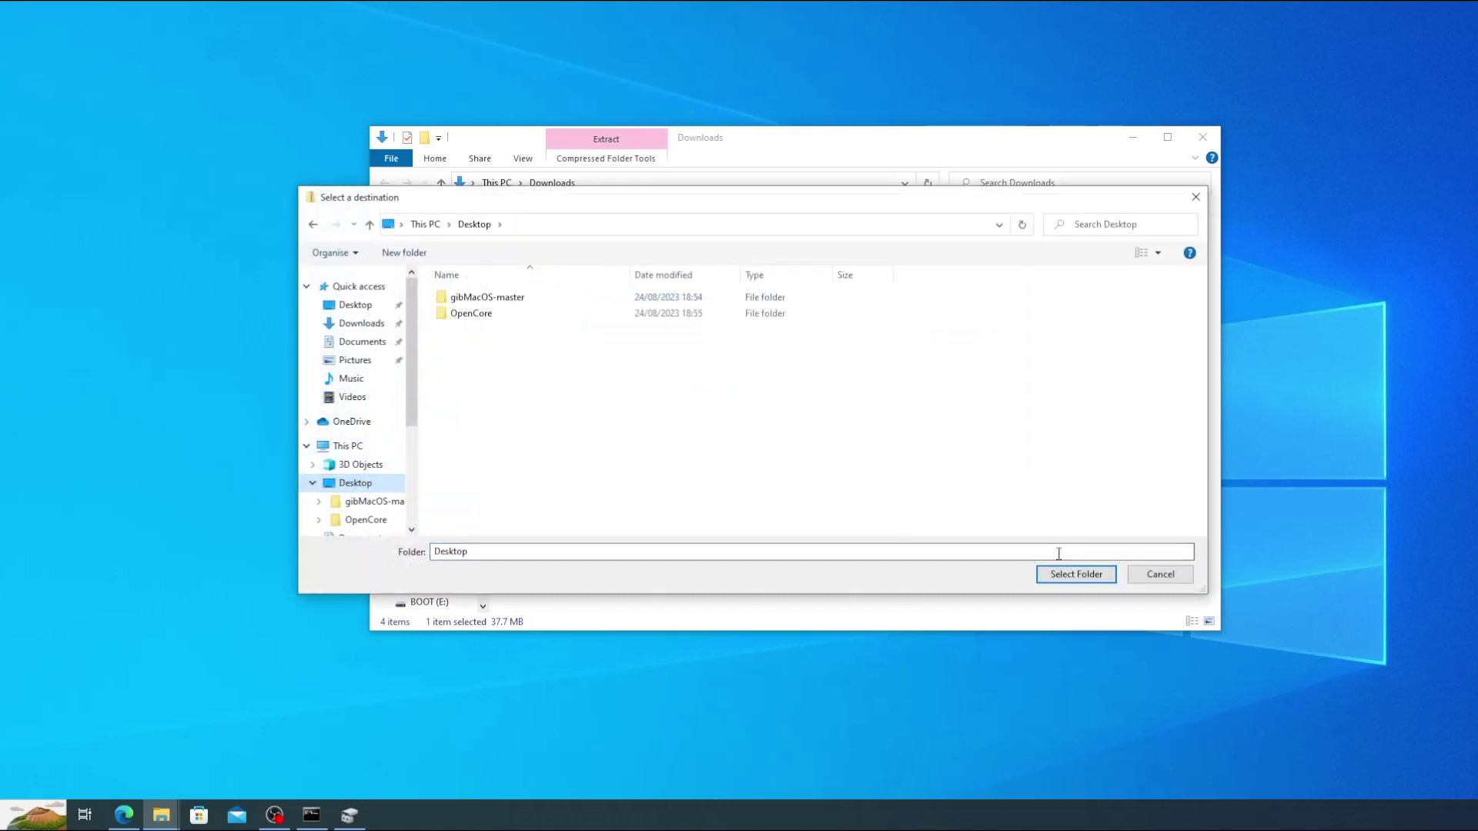
left_click(1075, 573)
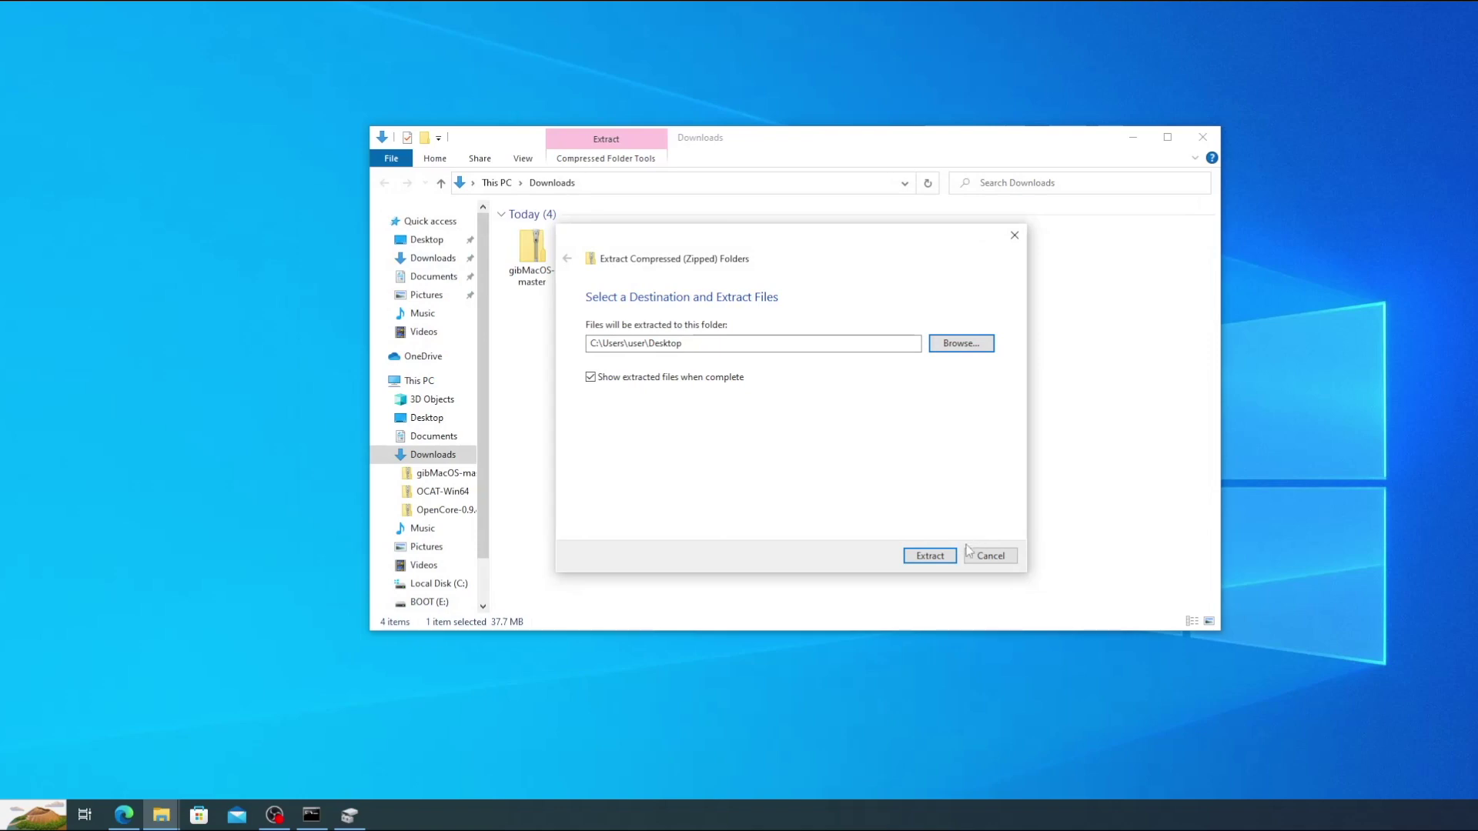
left_click(935, 556)
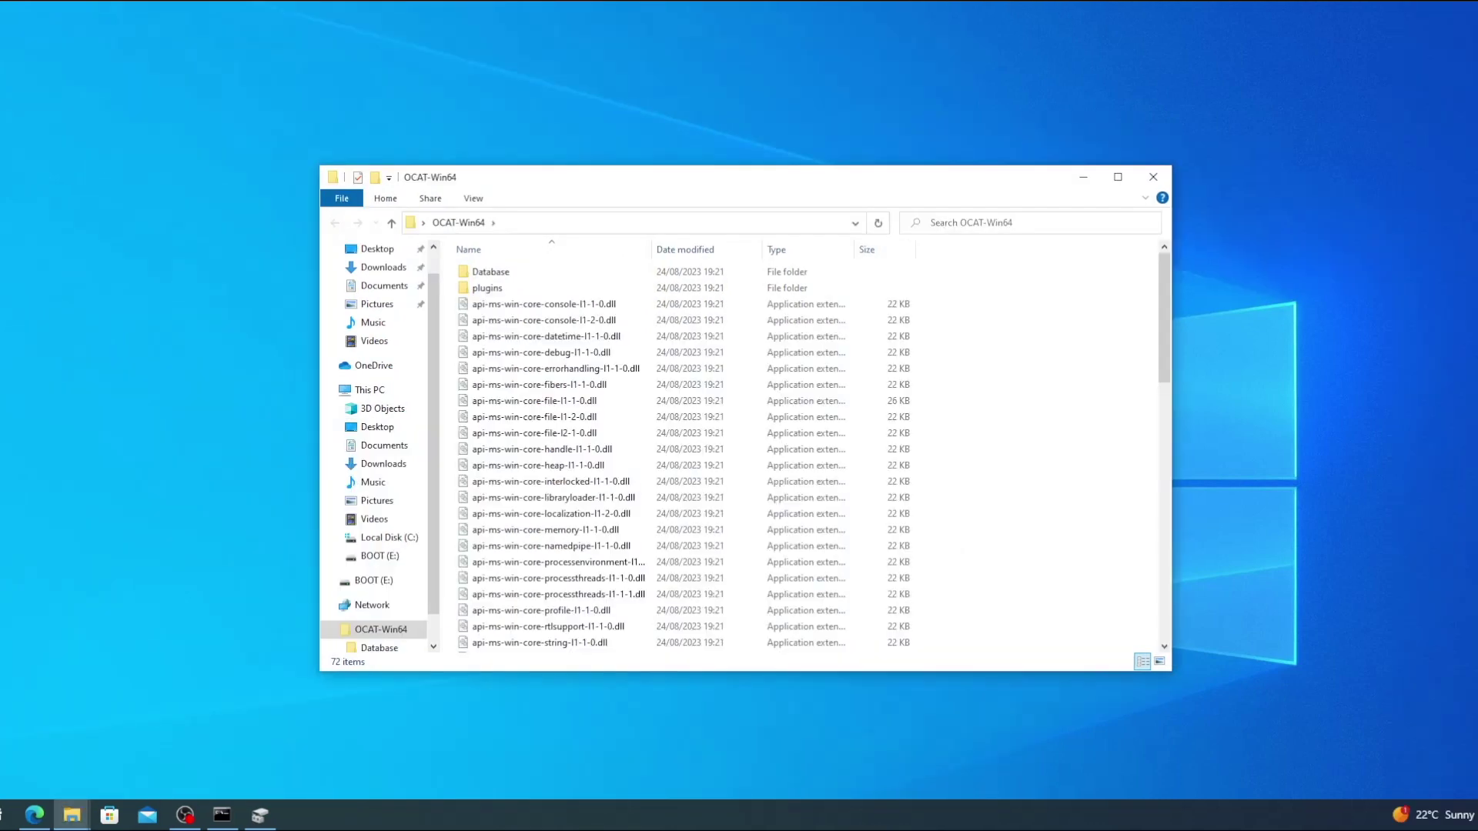
Launch OCAuxiliaryTools.exe from the OCAT-Win64 folder and expand SmartScreen's More info.
scroll(793, 431, "down", 15)
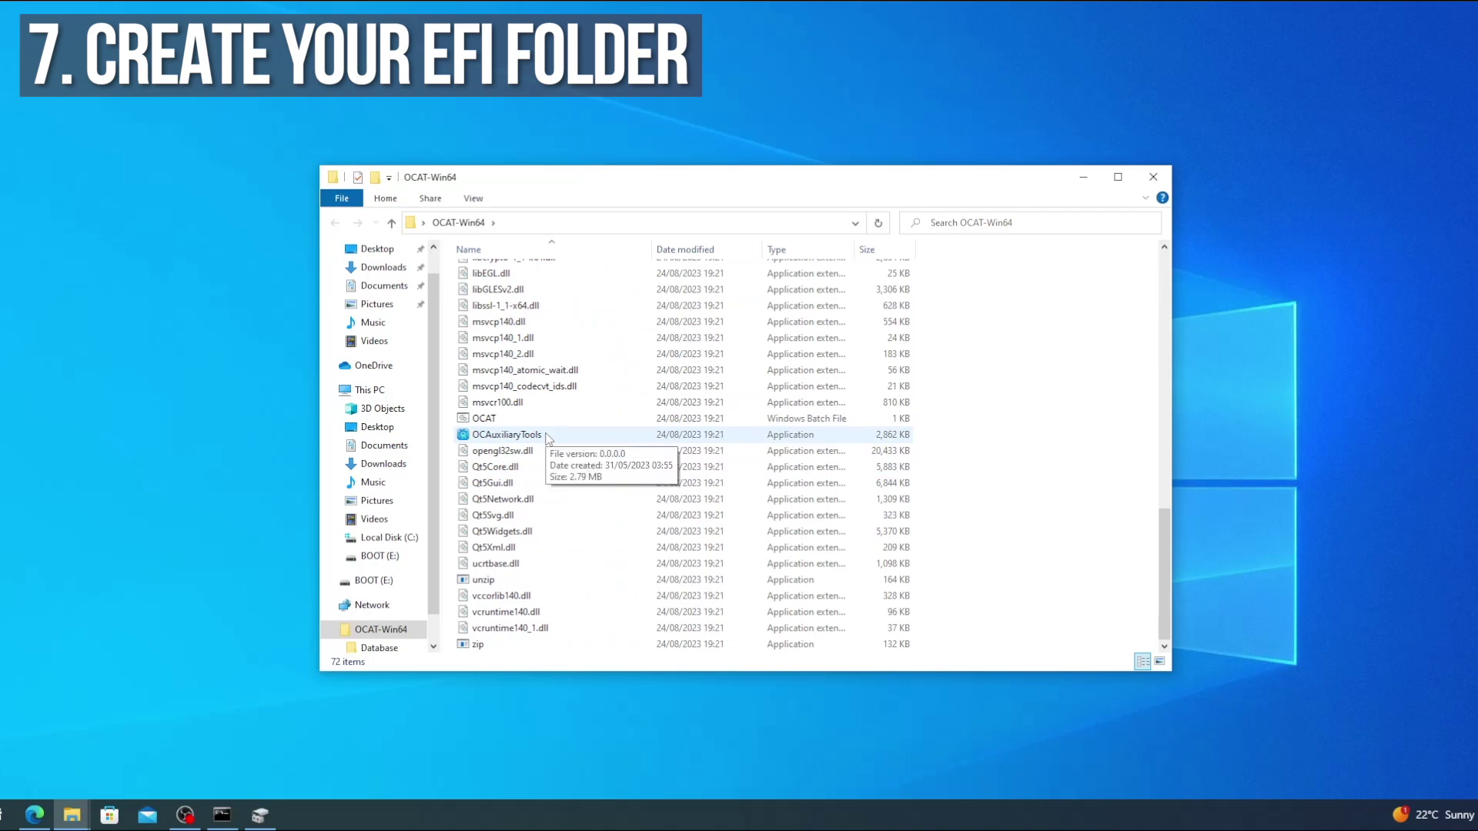
double_click(531, 435)
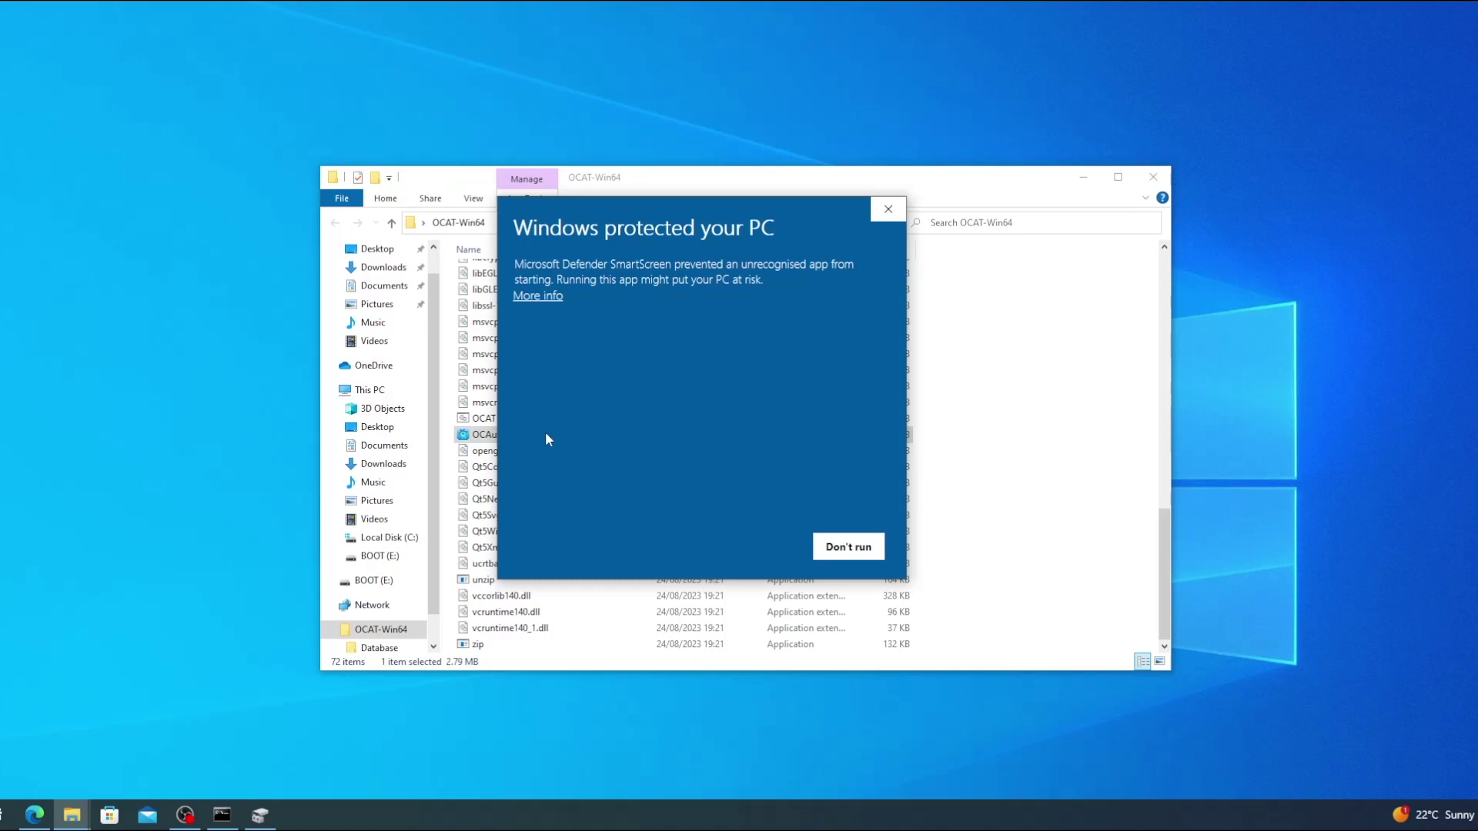
left_click(548, 297)
Let OCAuxiliaryTools run anyway, then bring up its configuration templates dialog.
left_click(762, 545)
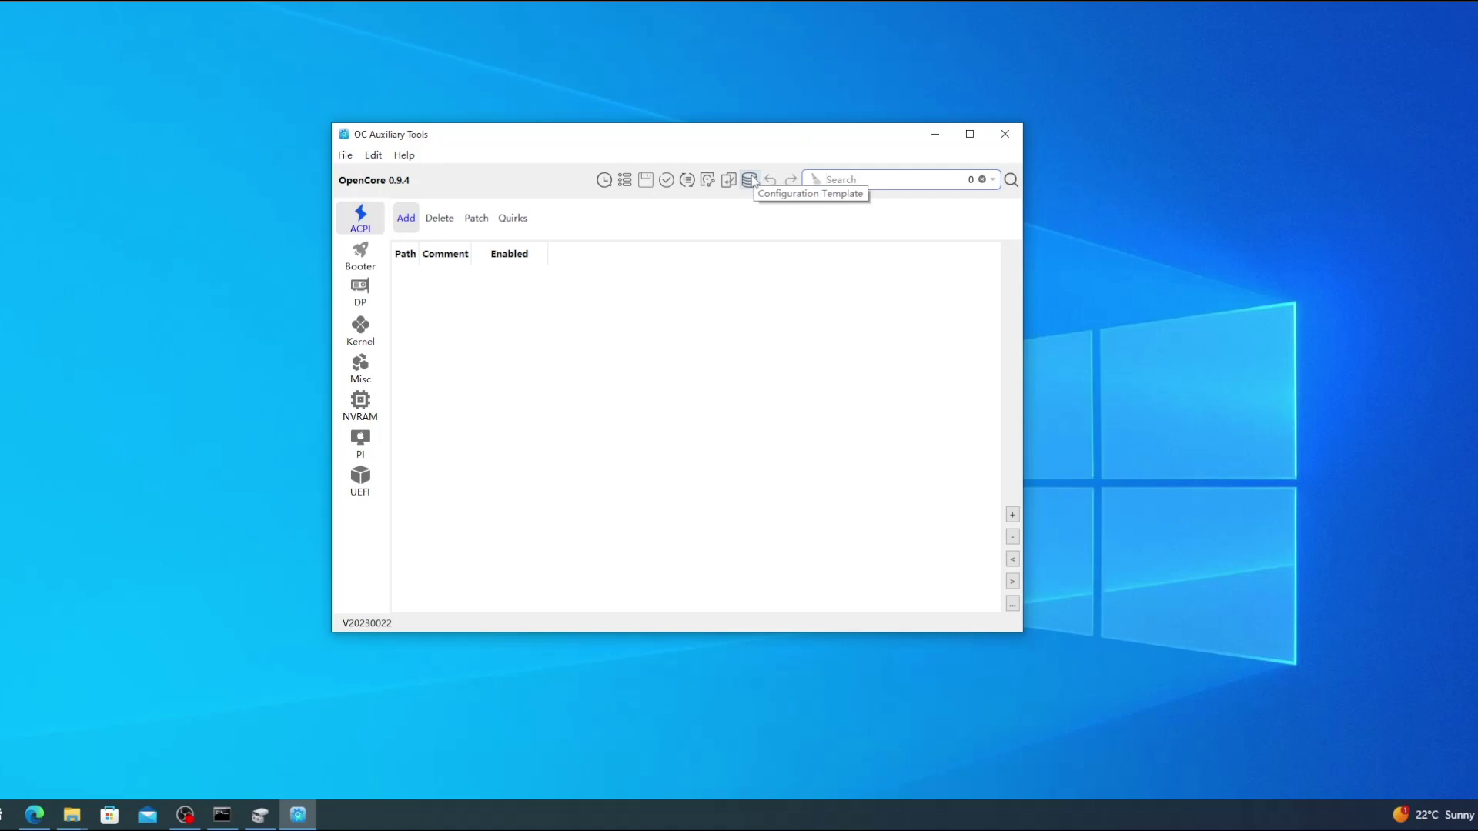
left_click(749, 184)
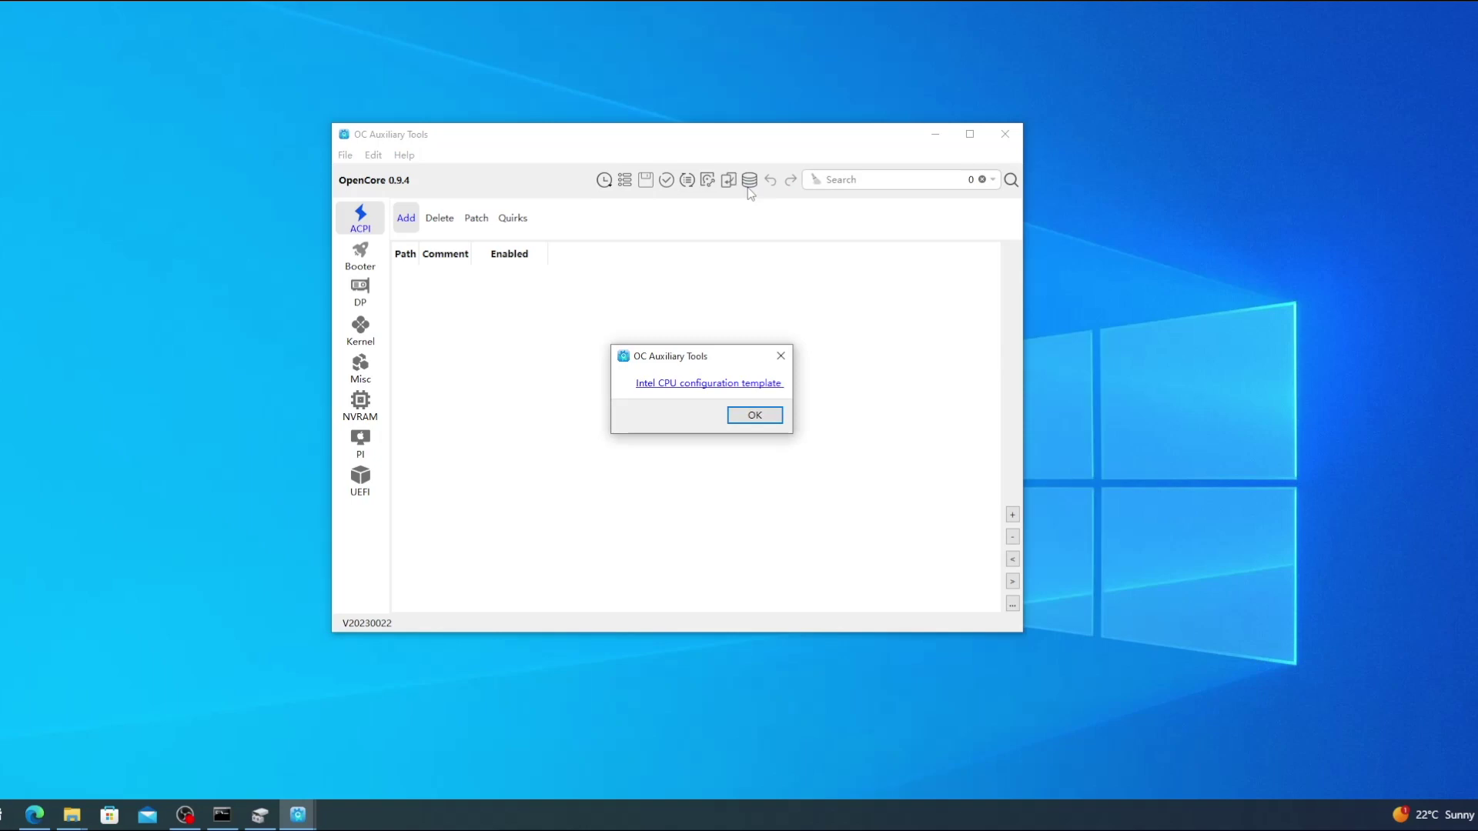
Download the raw Desktop_04thGen_Haswell_iMac15,1.plist from OC-Little-Translated's plist templates folder.
left_click(692, 384)
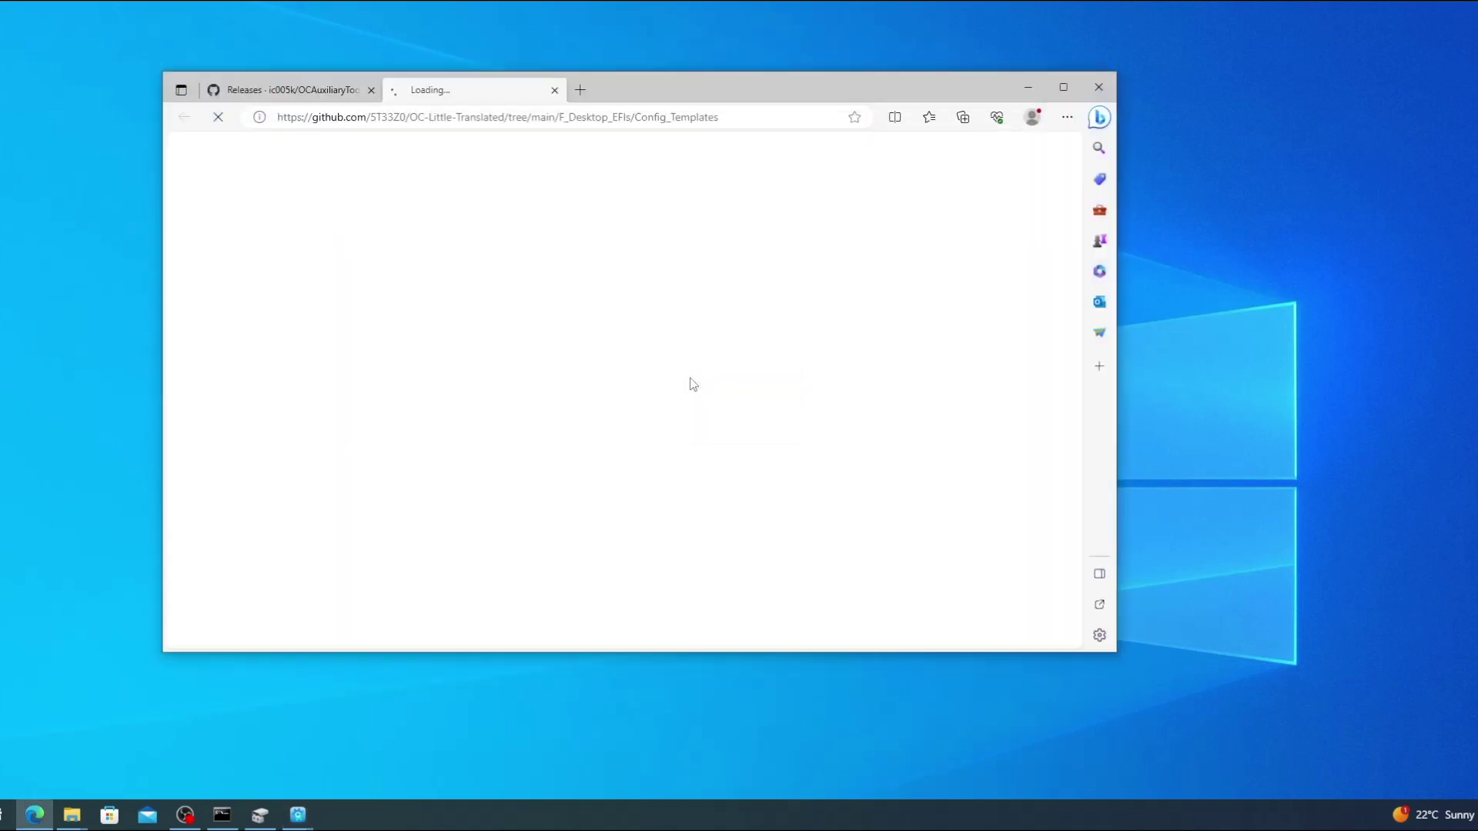
left_click(371, 90)
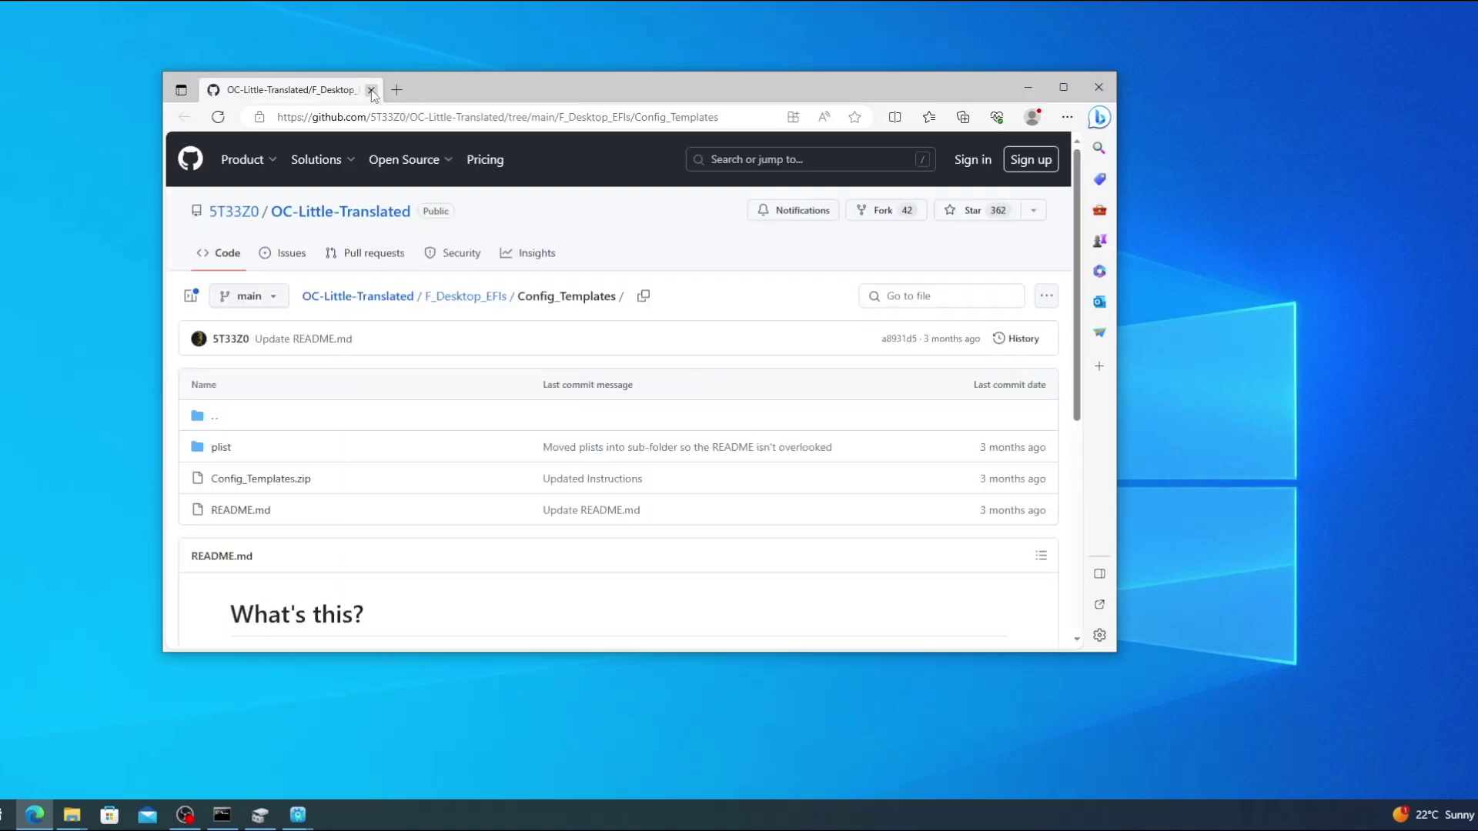
left_click(221, 452)
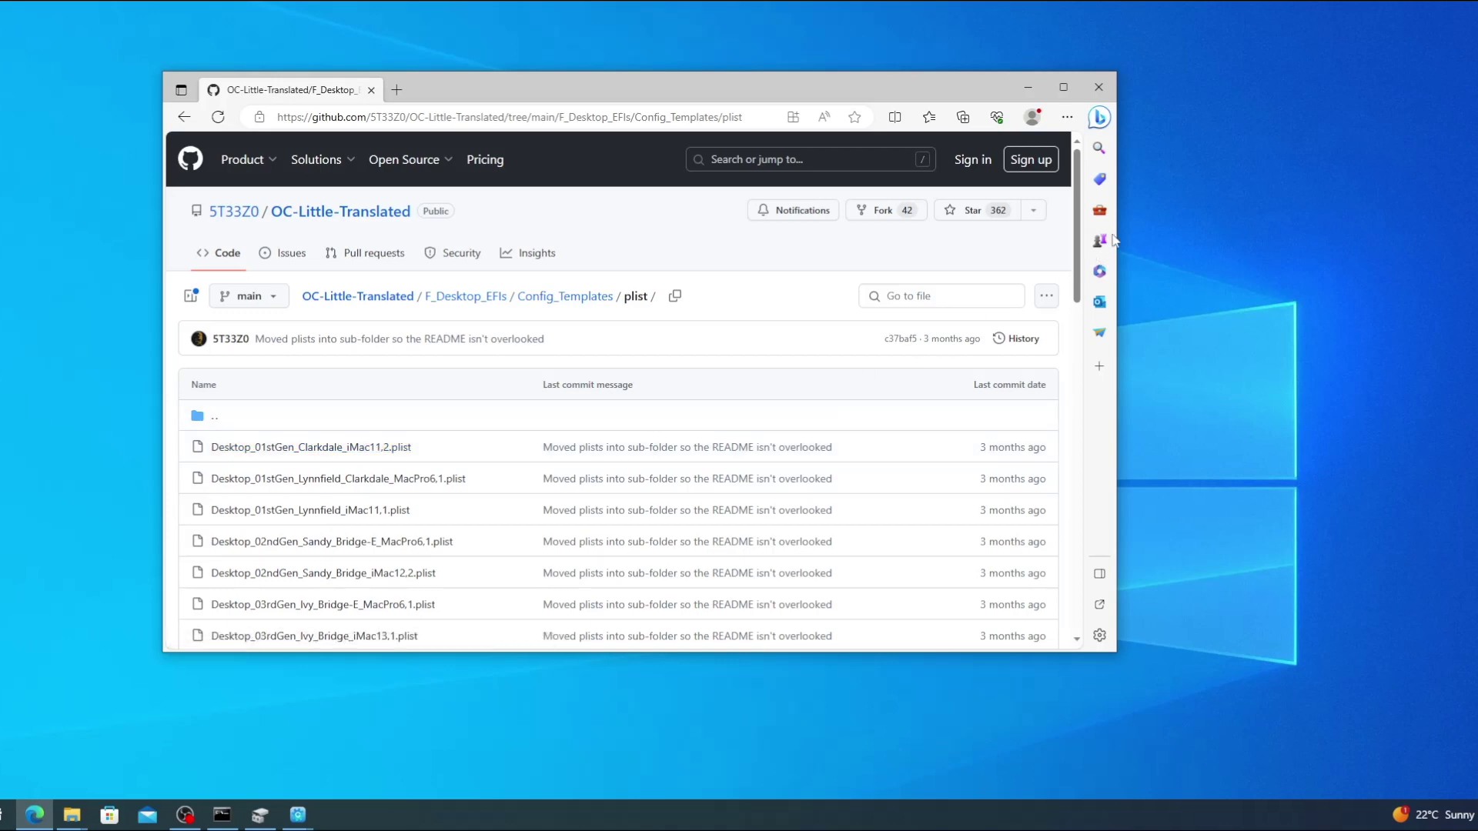
left_click_drag(1076, 214, 1099, 294)
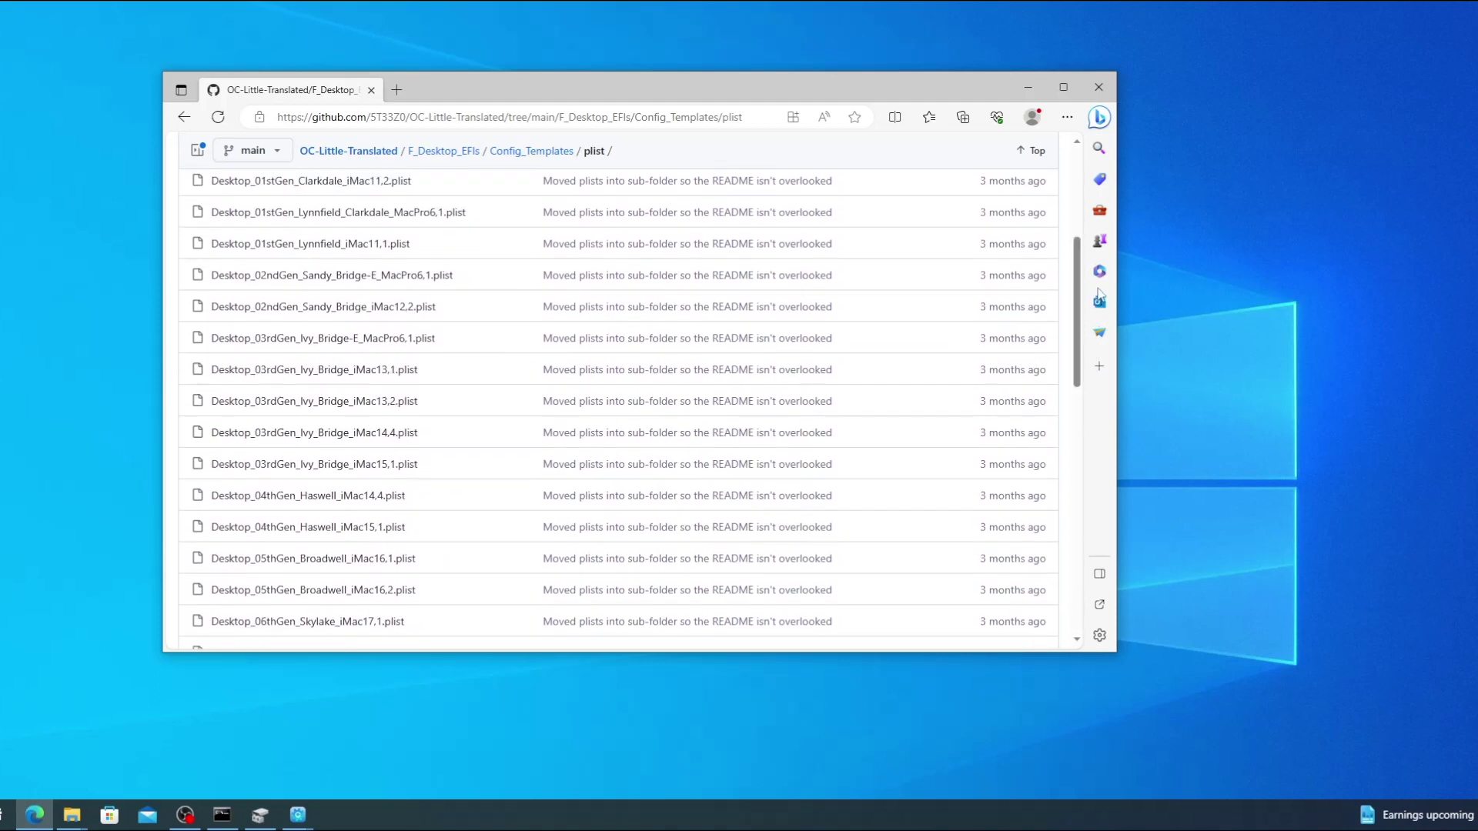
left_click(284, 530)
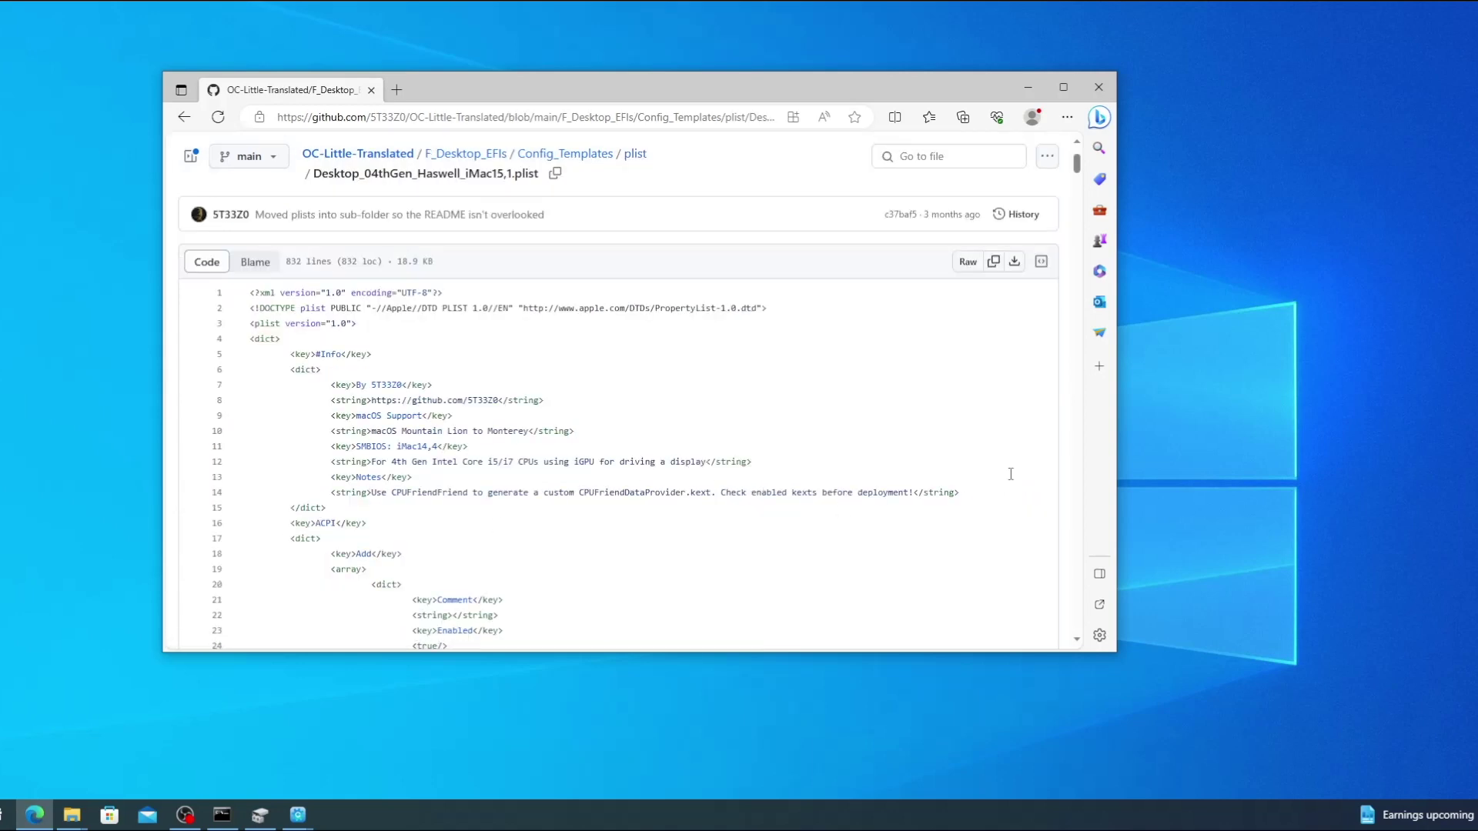
left_click(1024, 264)
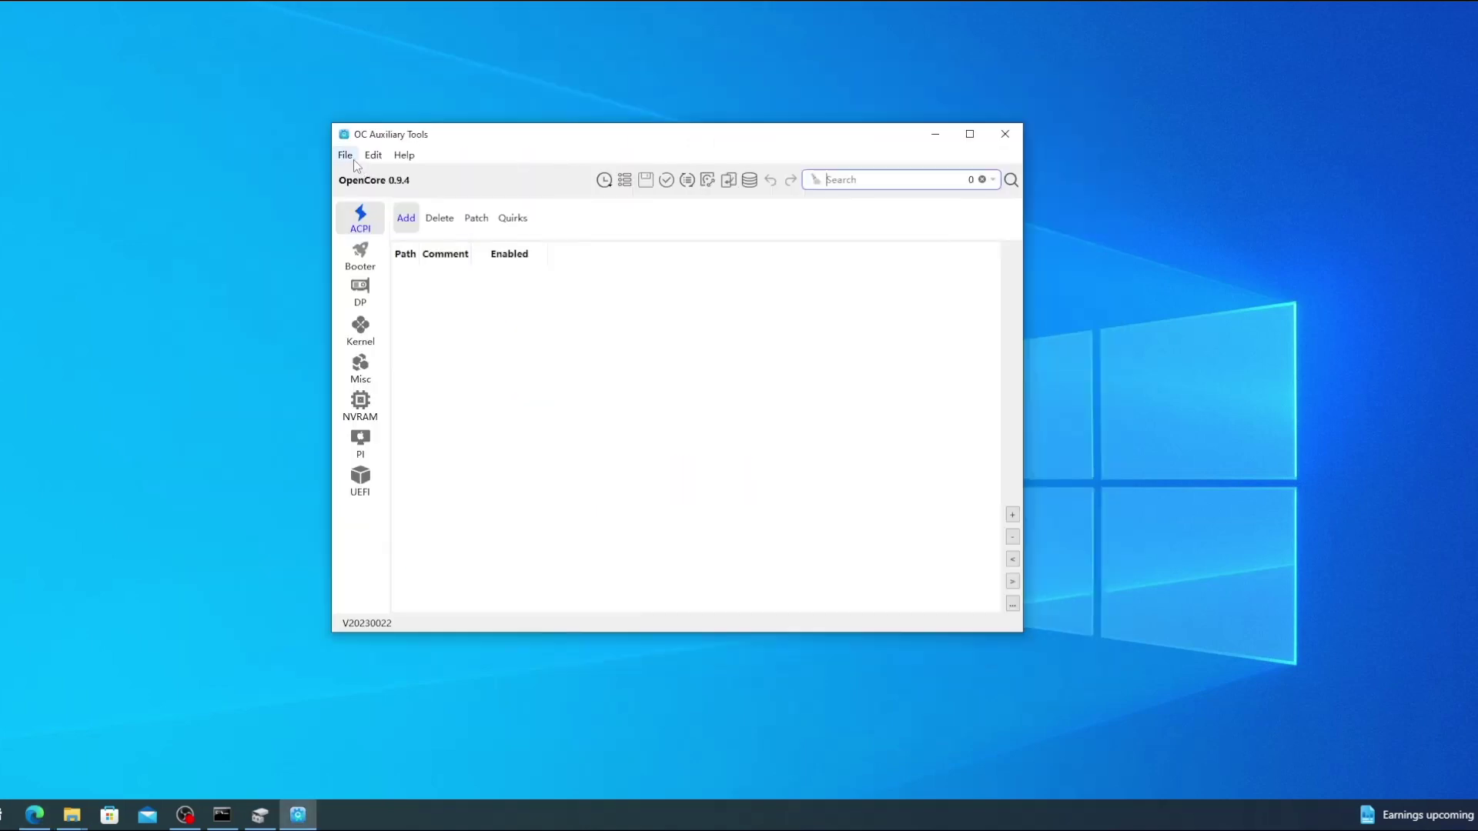
Load Desktop_04thGen_Haswell_iMac15,1.plist from Downloads into OC Auxiliary Tools and enlarge the window.
left_click(351, 157)
left_click(383, 192)
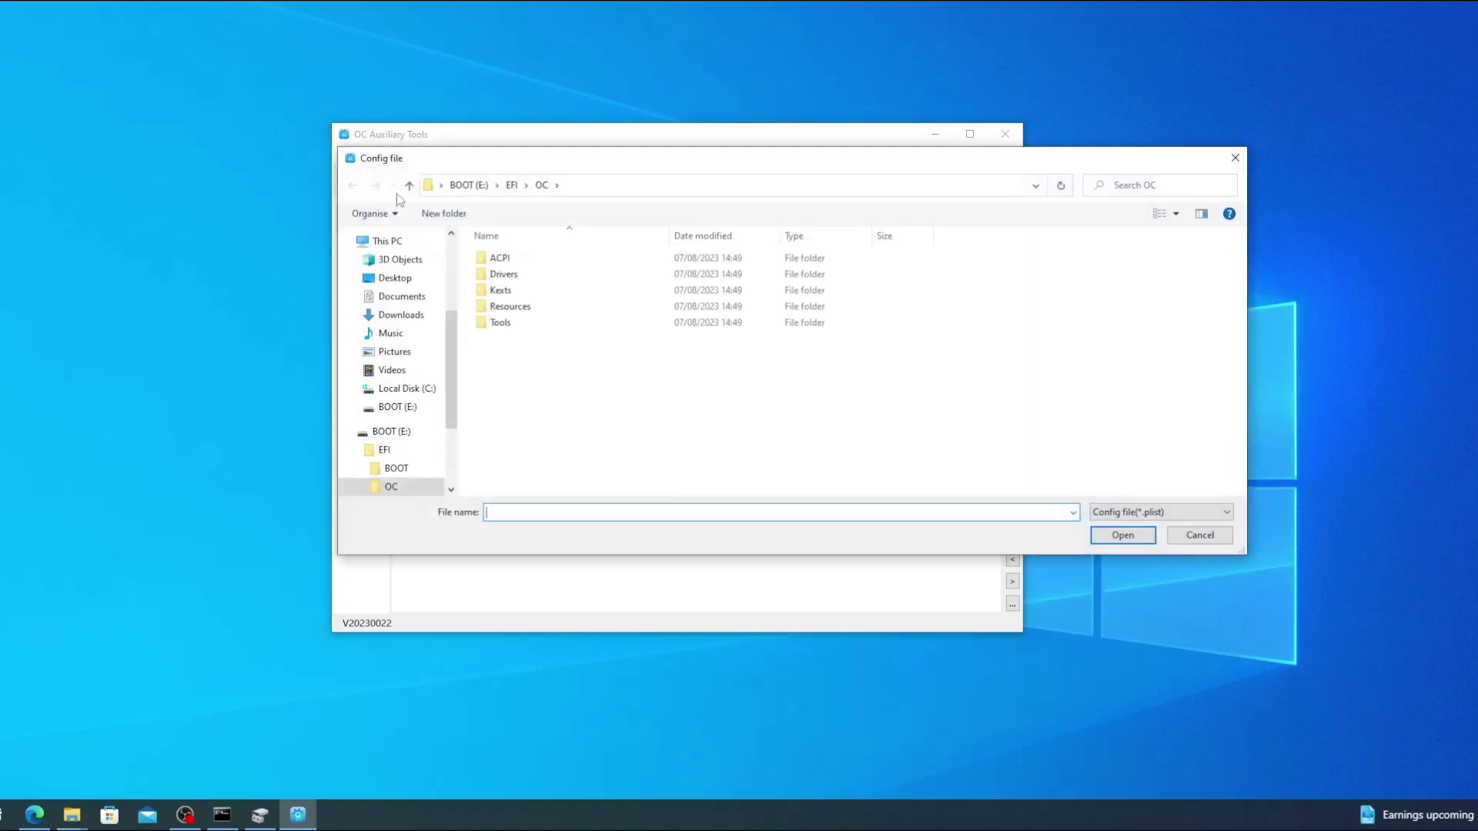
left_click(408, 315)
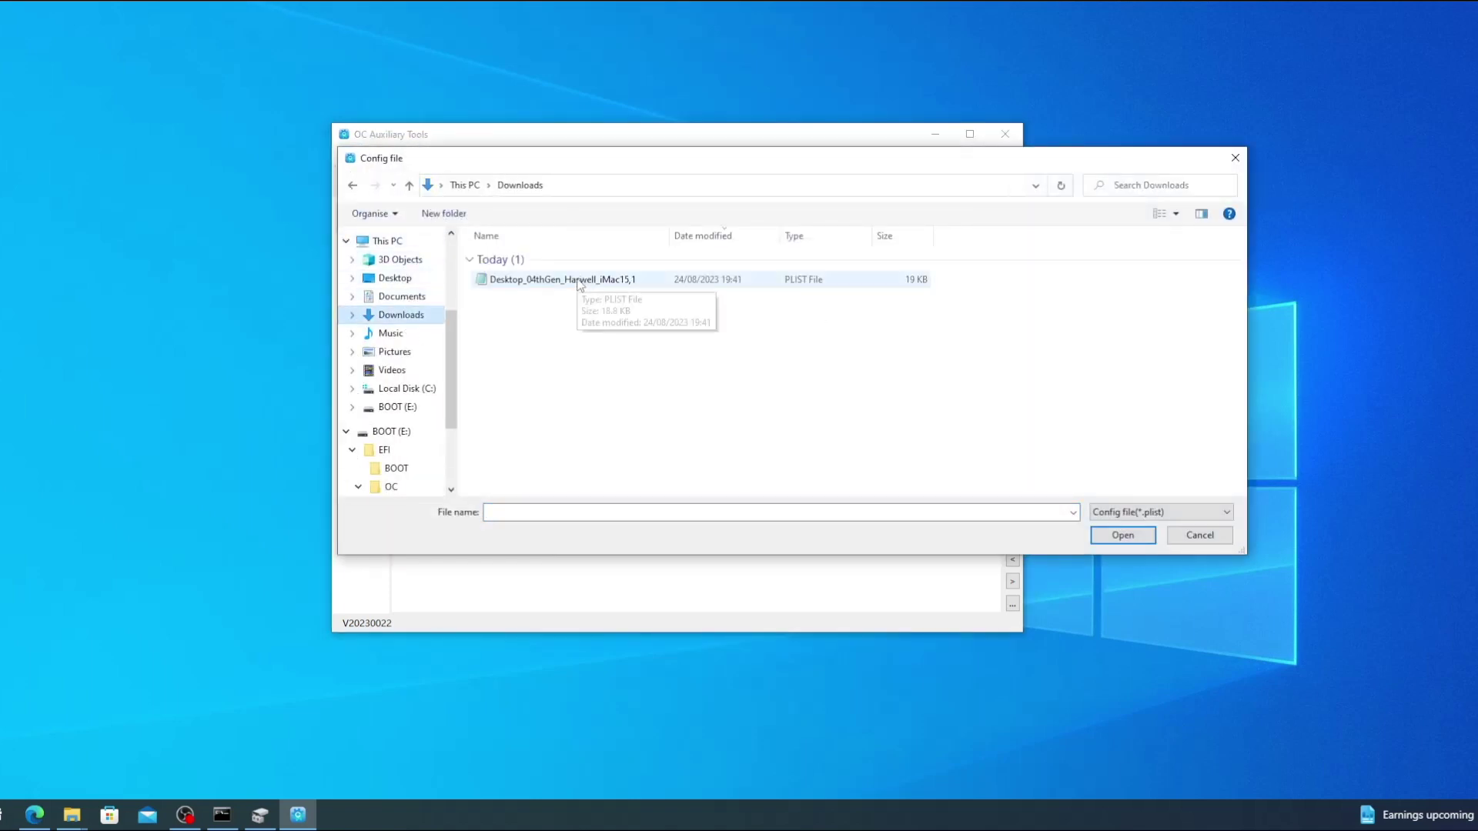
left_click(578, 281)
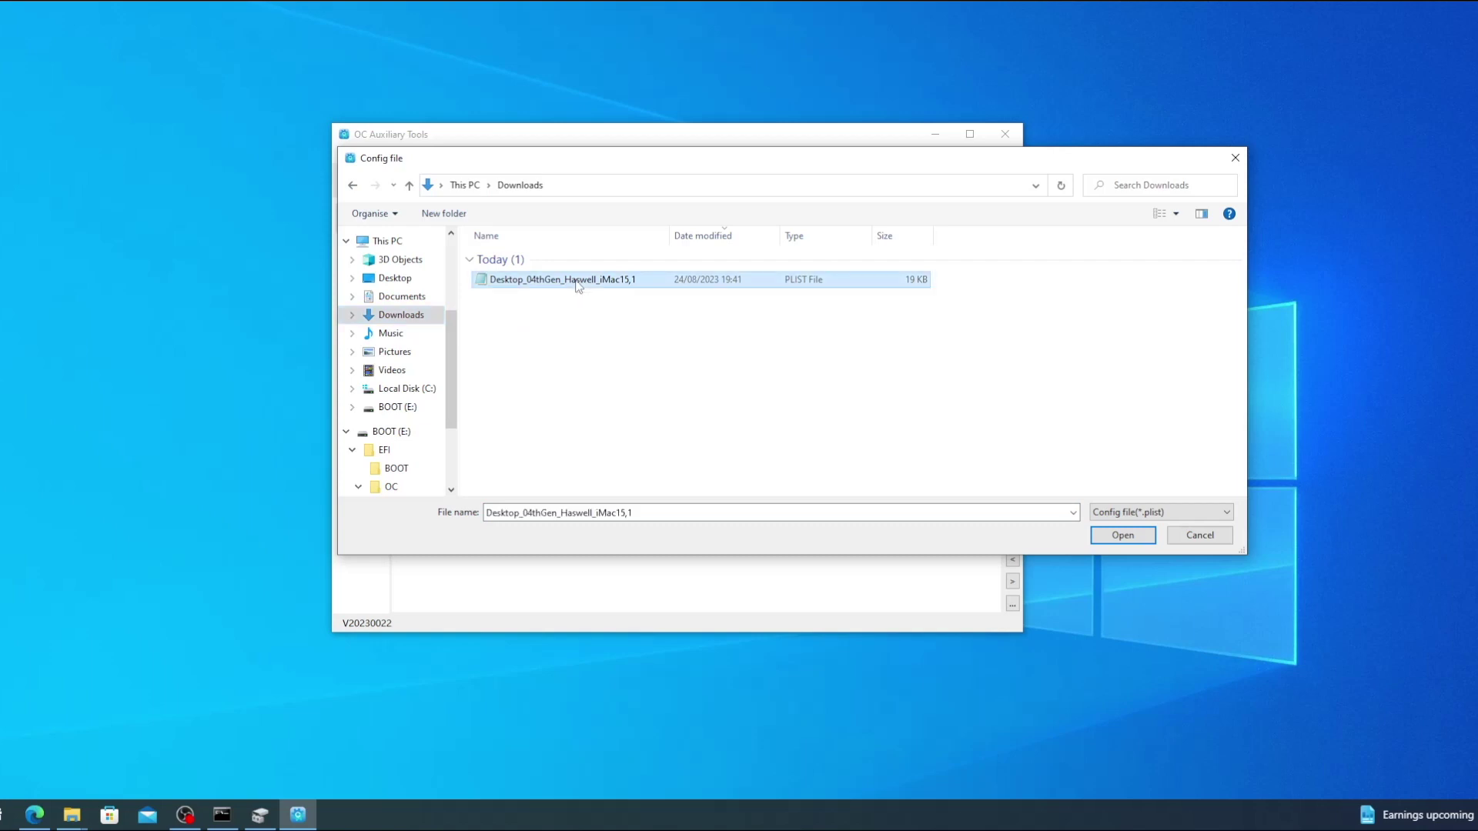
left_click(1120, 535)
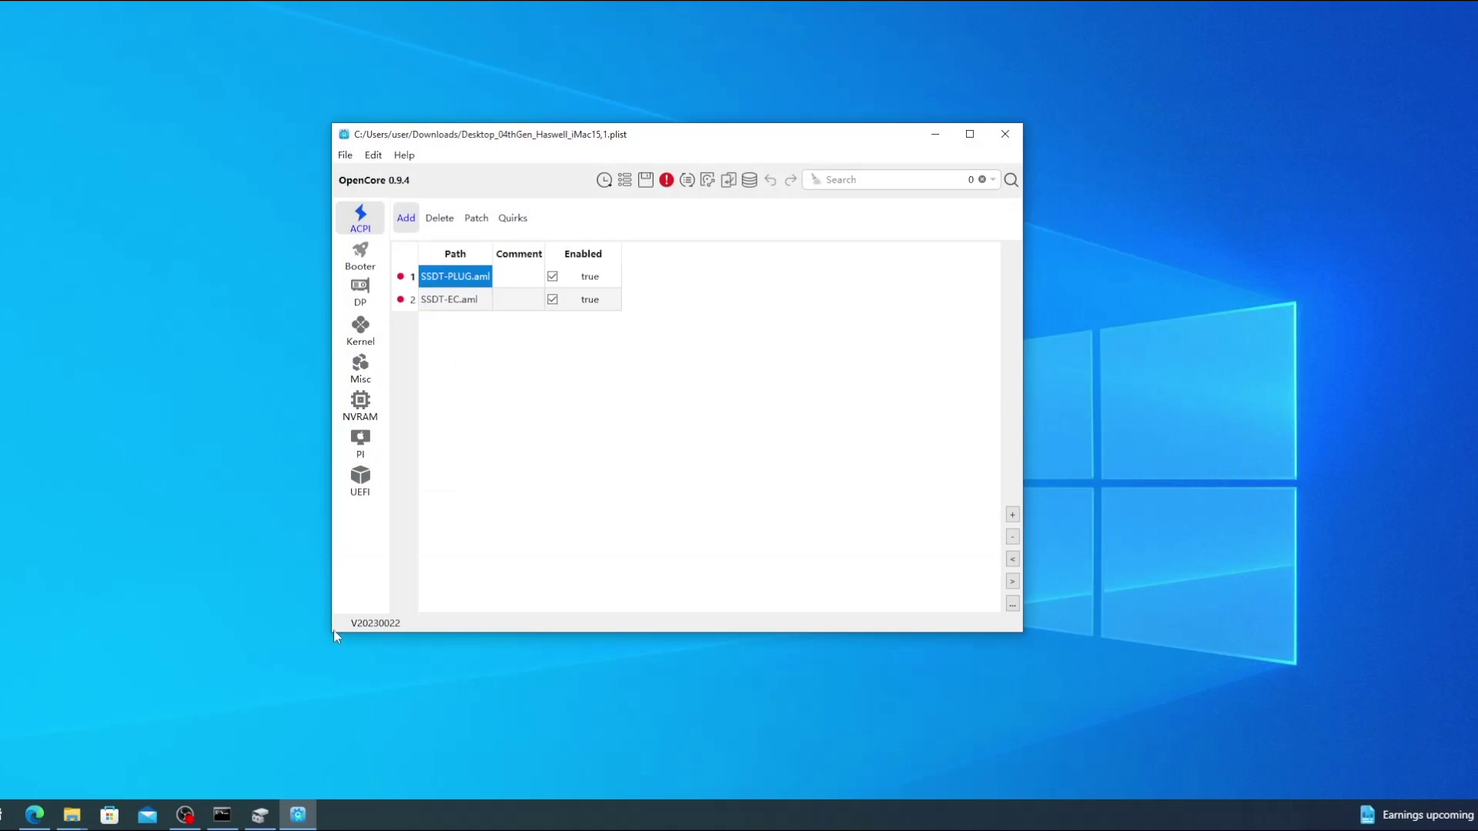
left_click_drag(337, 631, 257, 630)
left_click_drag(676, 134, 688, 125)
Run OC Validate on the config, then generate an EFI folder on the Desktop.
left_click(678, 177)
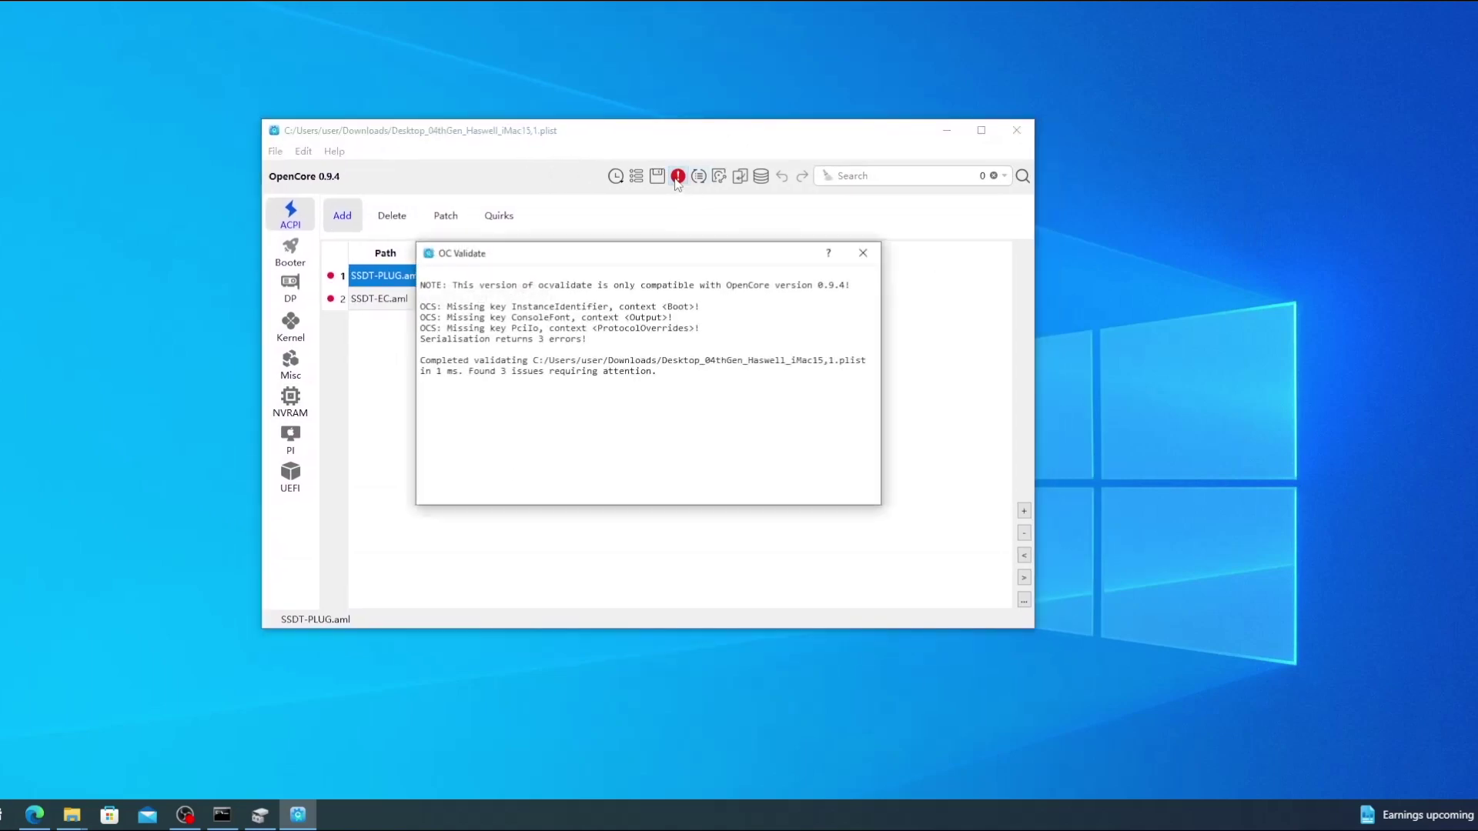
left_click(861, 255)
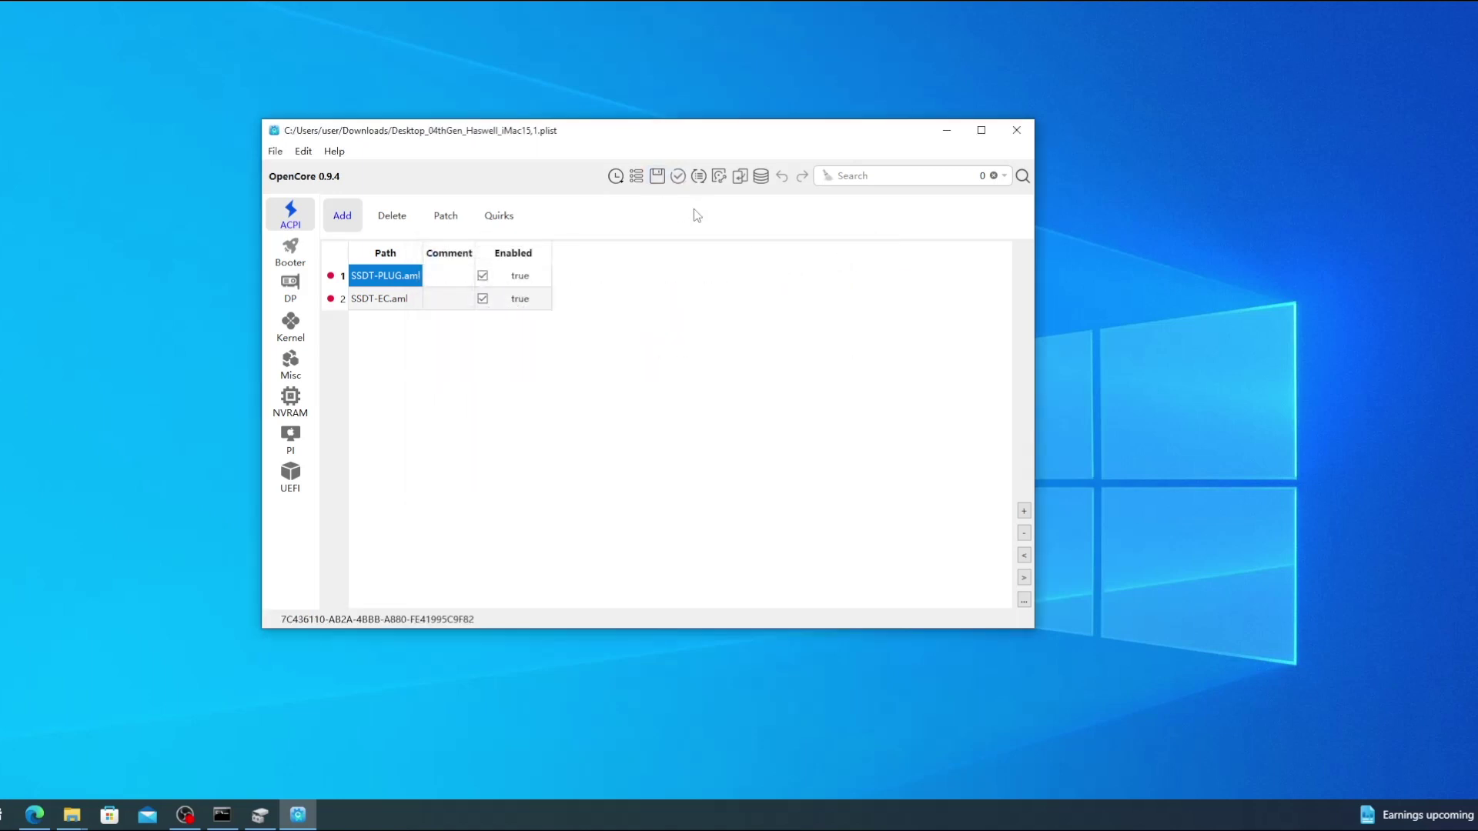
left_click(303, 151)
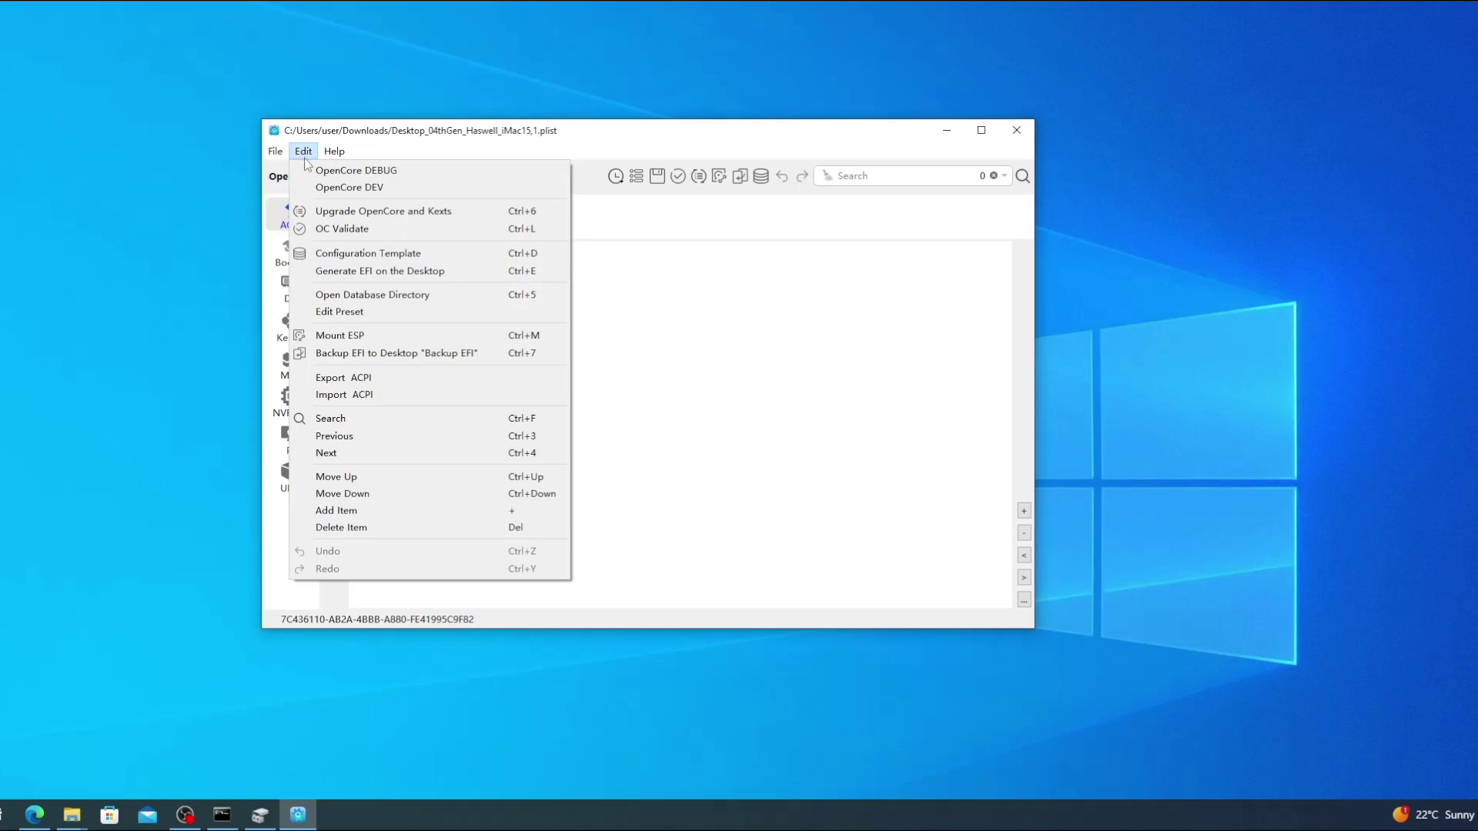
left_click(411, 274)
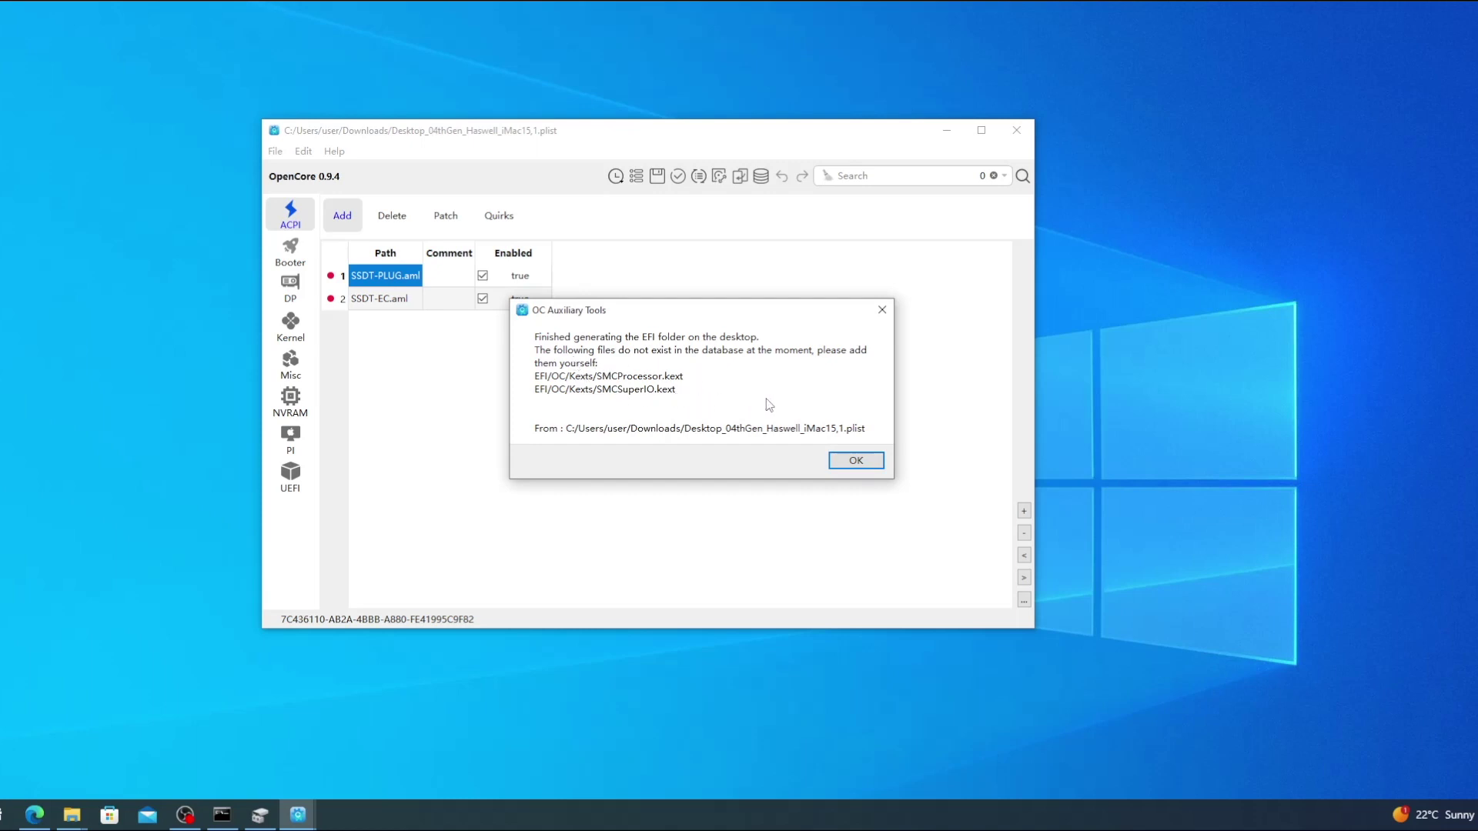
left_click(855, 460)
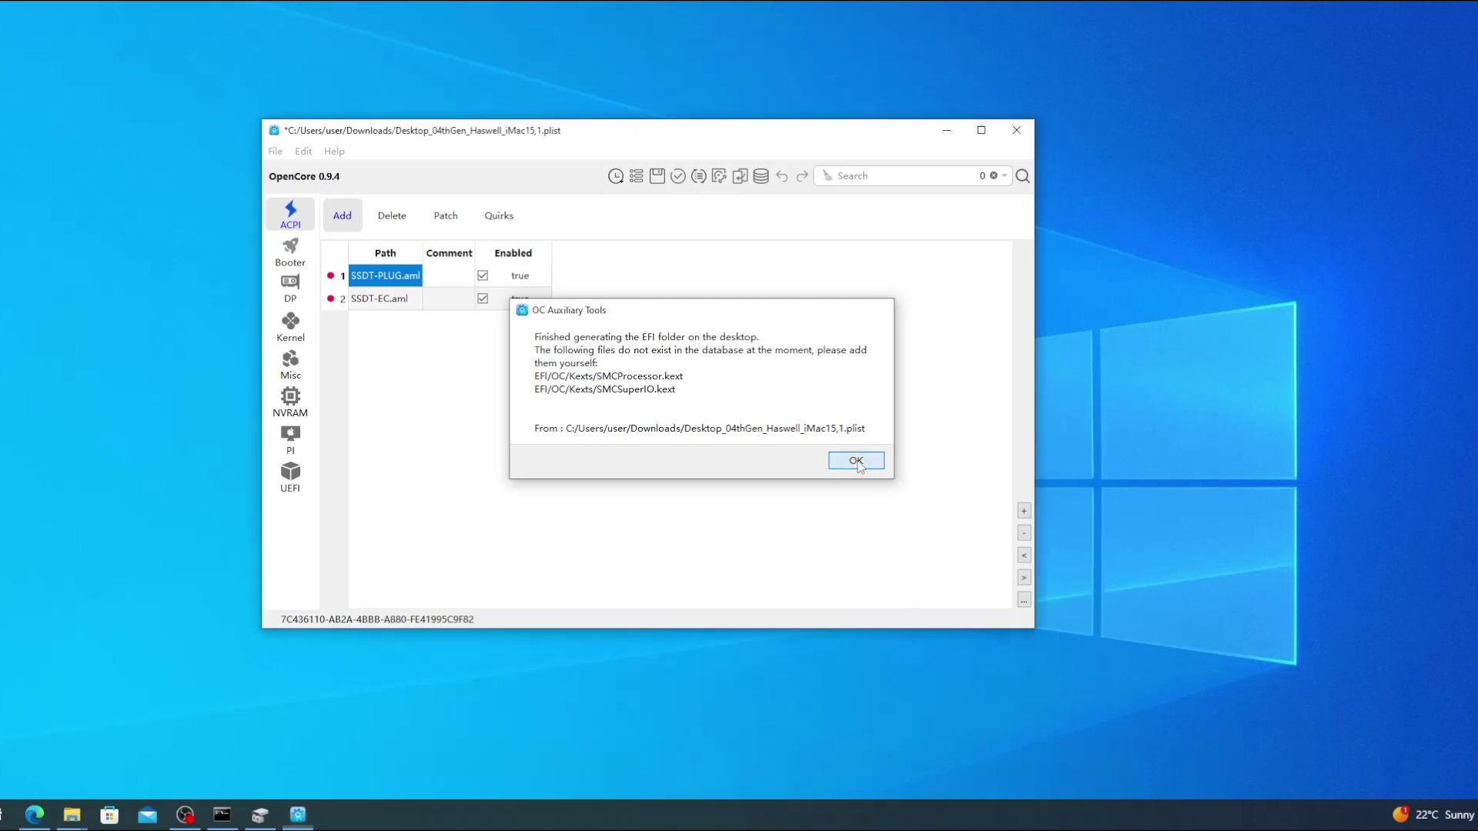
key("alt+Tab")
Inspect the Desktop EFI's OC > Kexts folder, then return to the configurator.
double_click(370, 240)
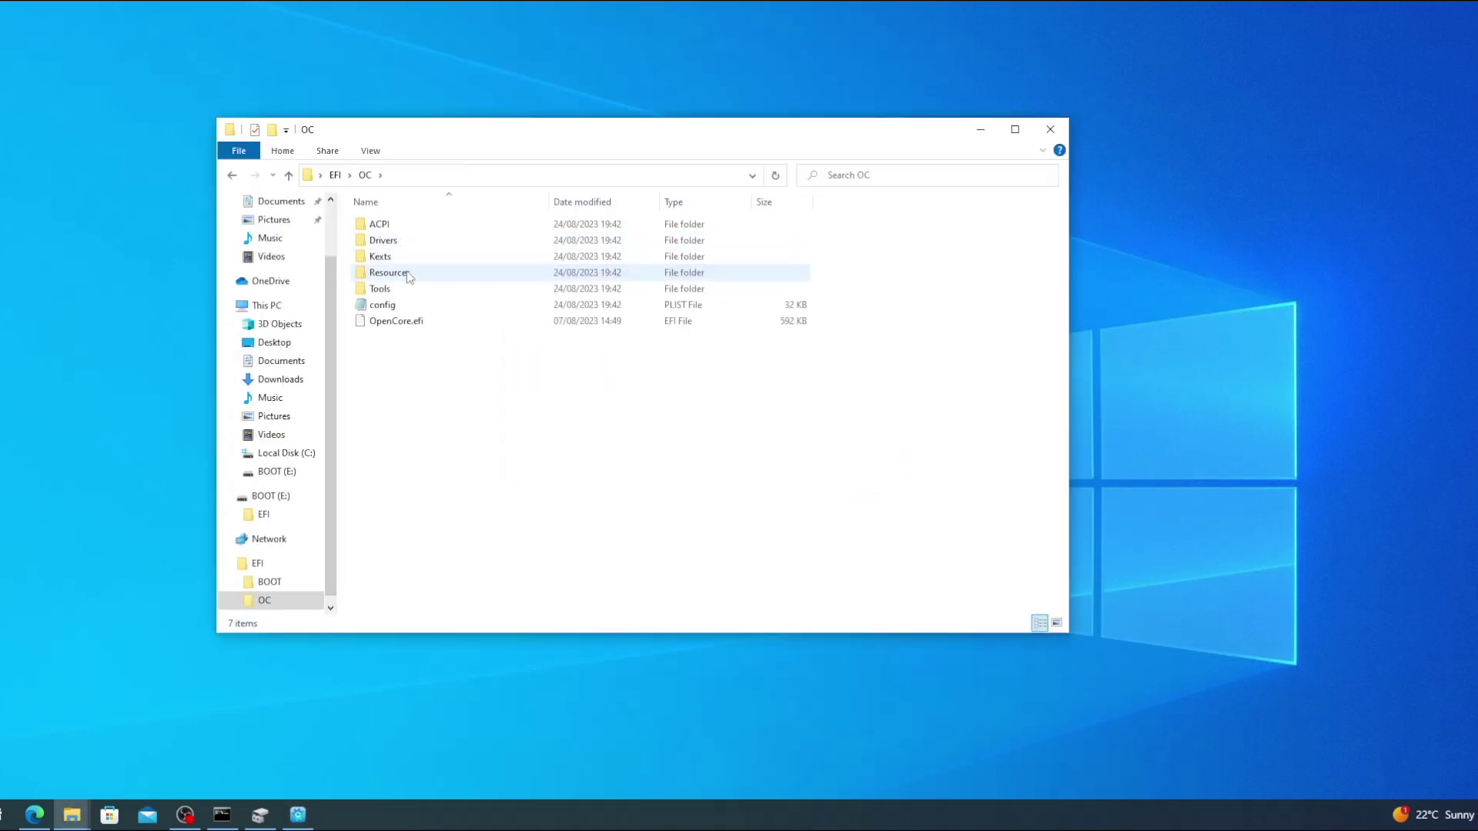
double_click(394, 260)
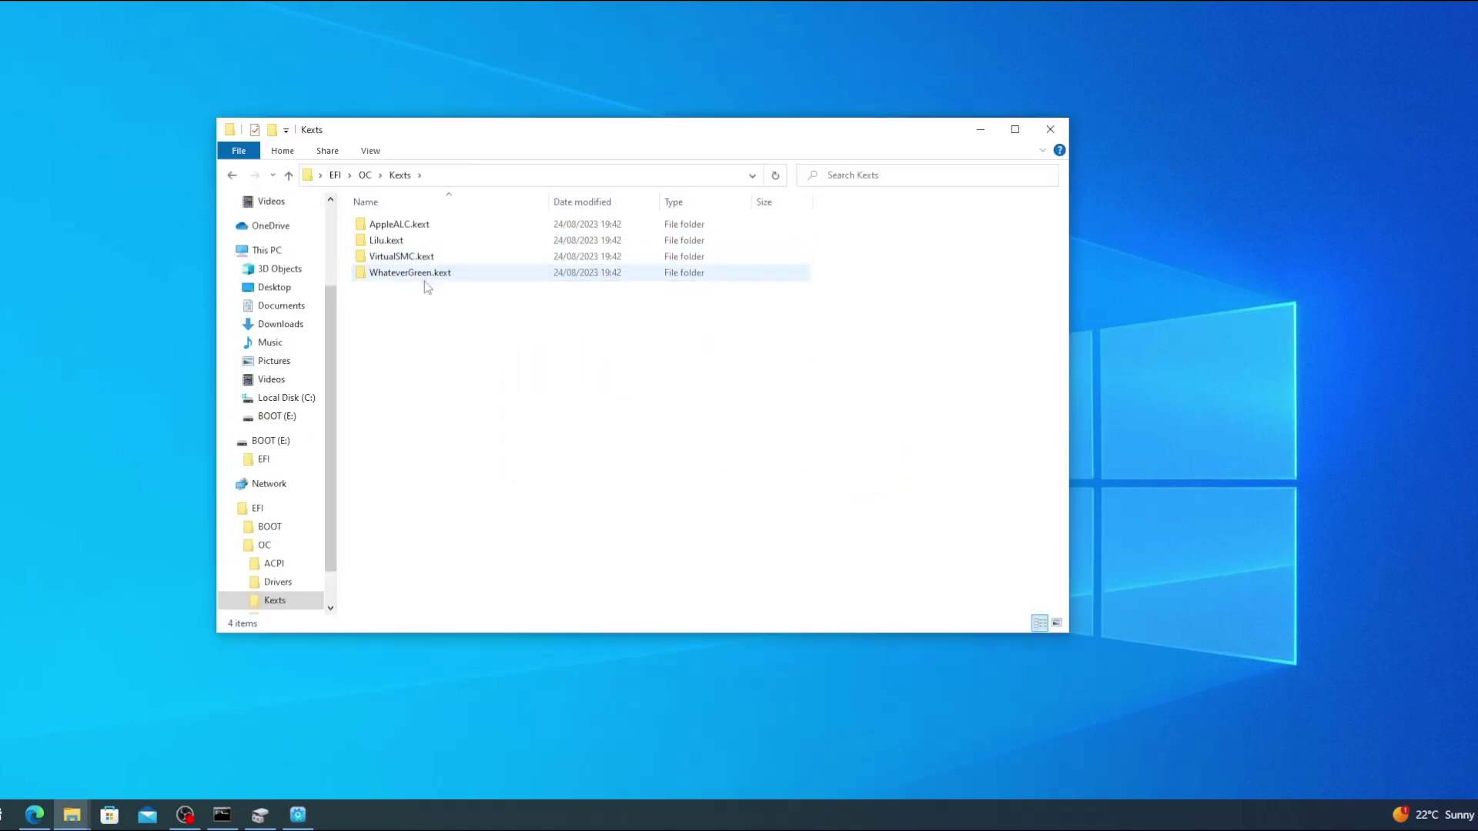
key("alt+Tab")
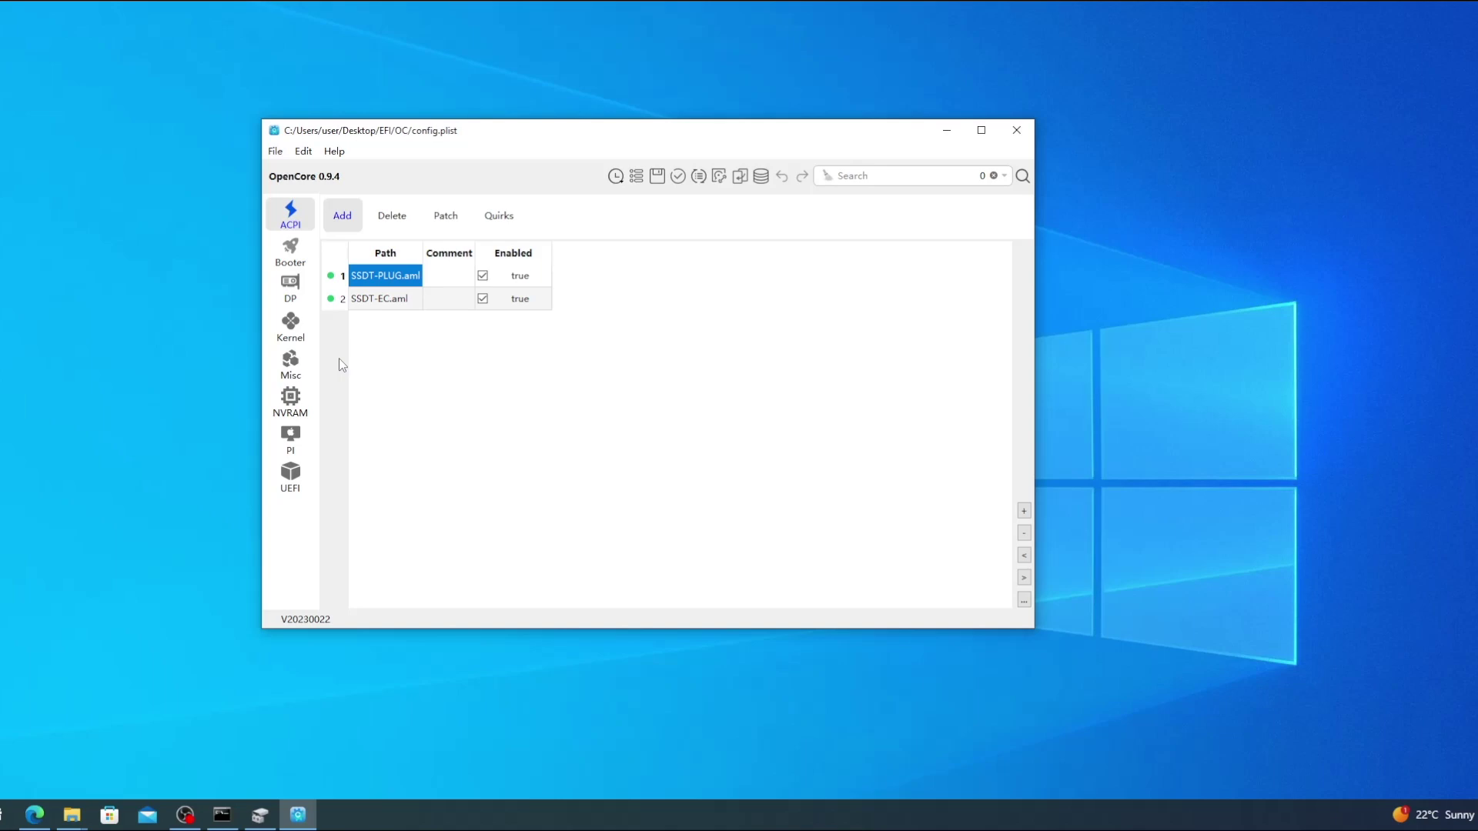
Set SystemProductName to iMac19,2, generate serial, MLB and UUID, and copy the serial.
left_click(292, 440)
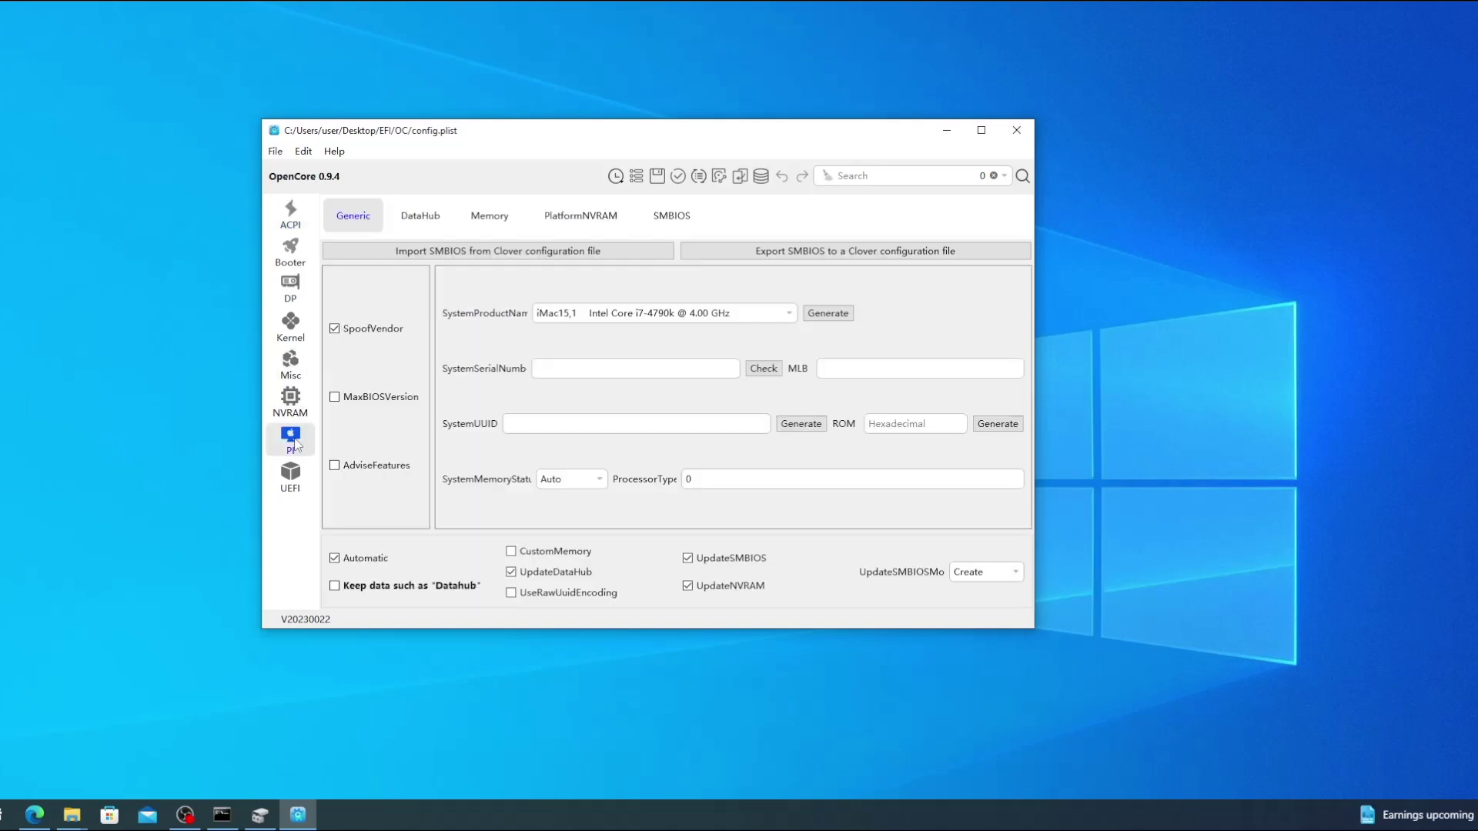
left_click(790, 317)
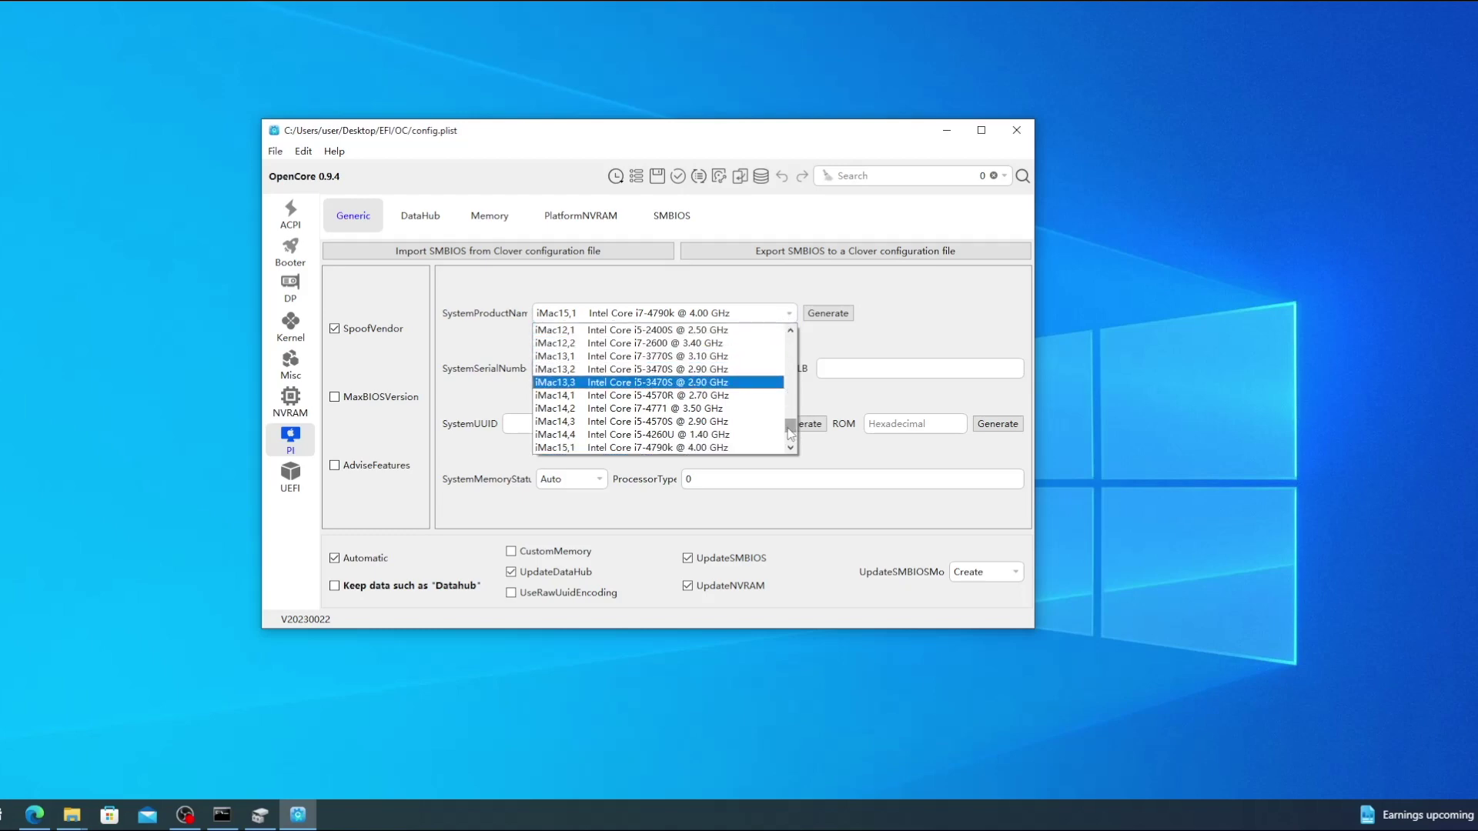
left_click_drag(790, 431, 802, 454)
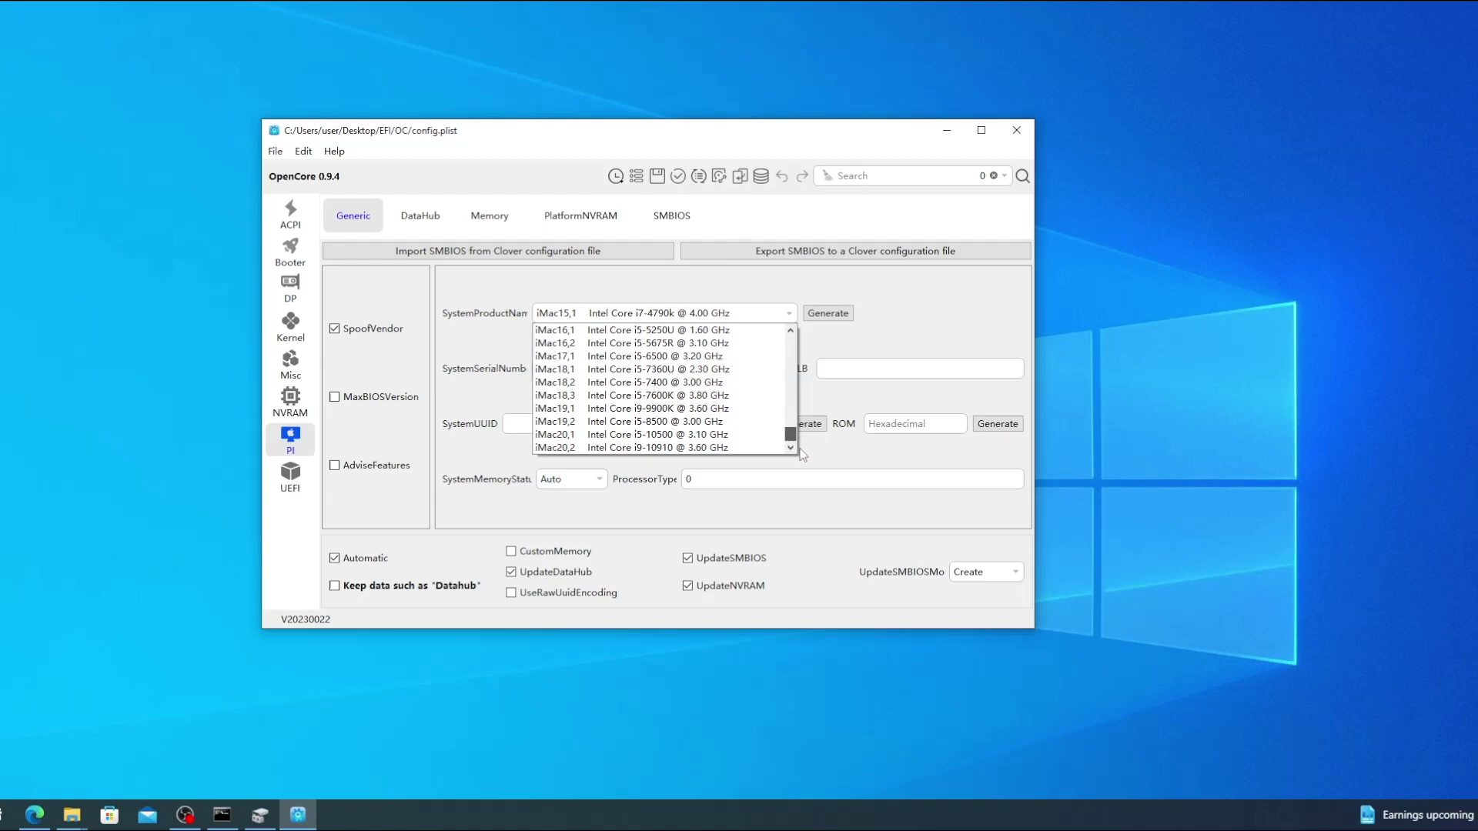
left_click(632, 423)
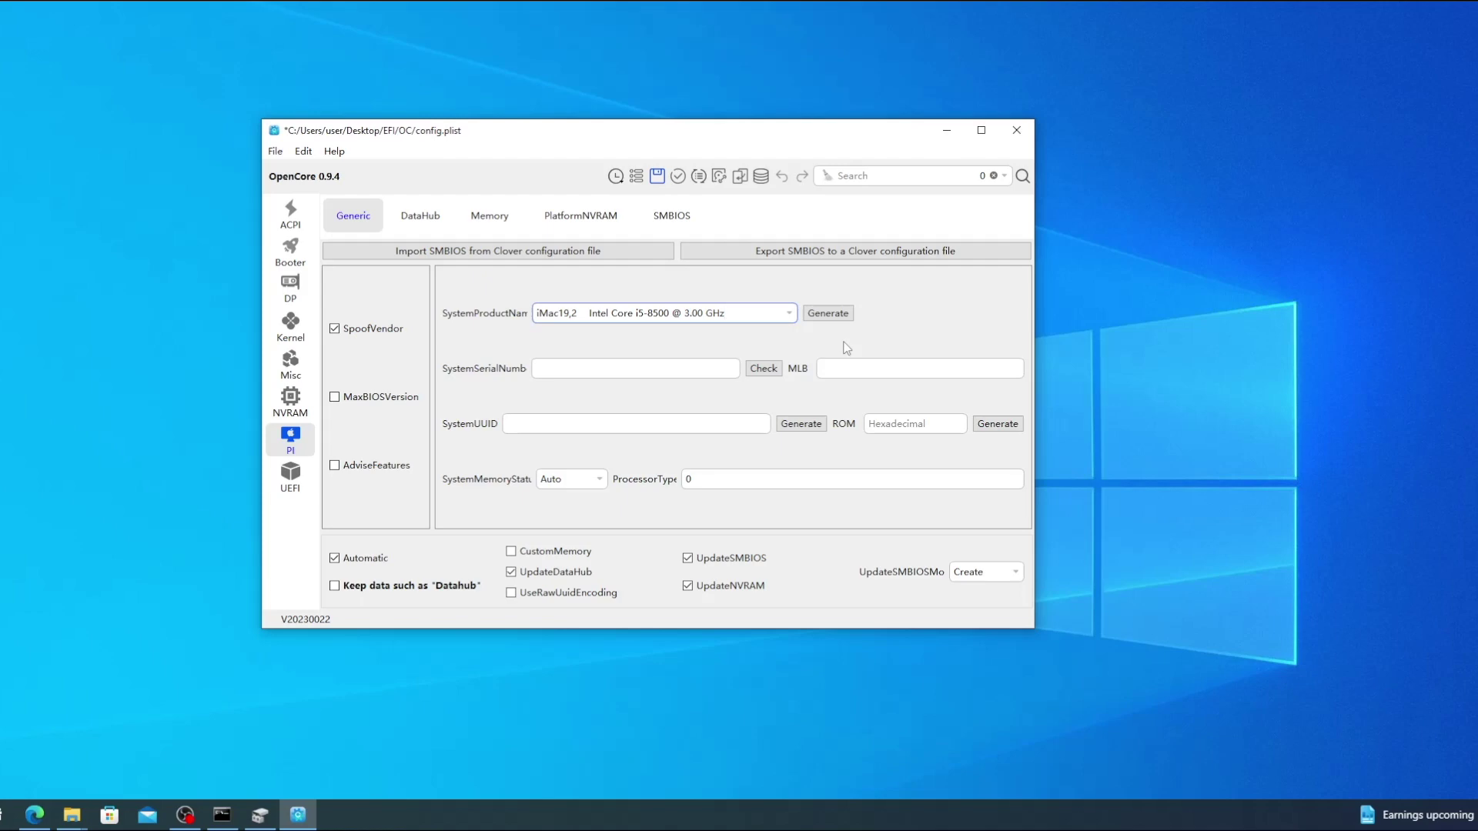
left_click(835, 315)
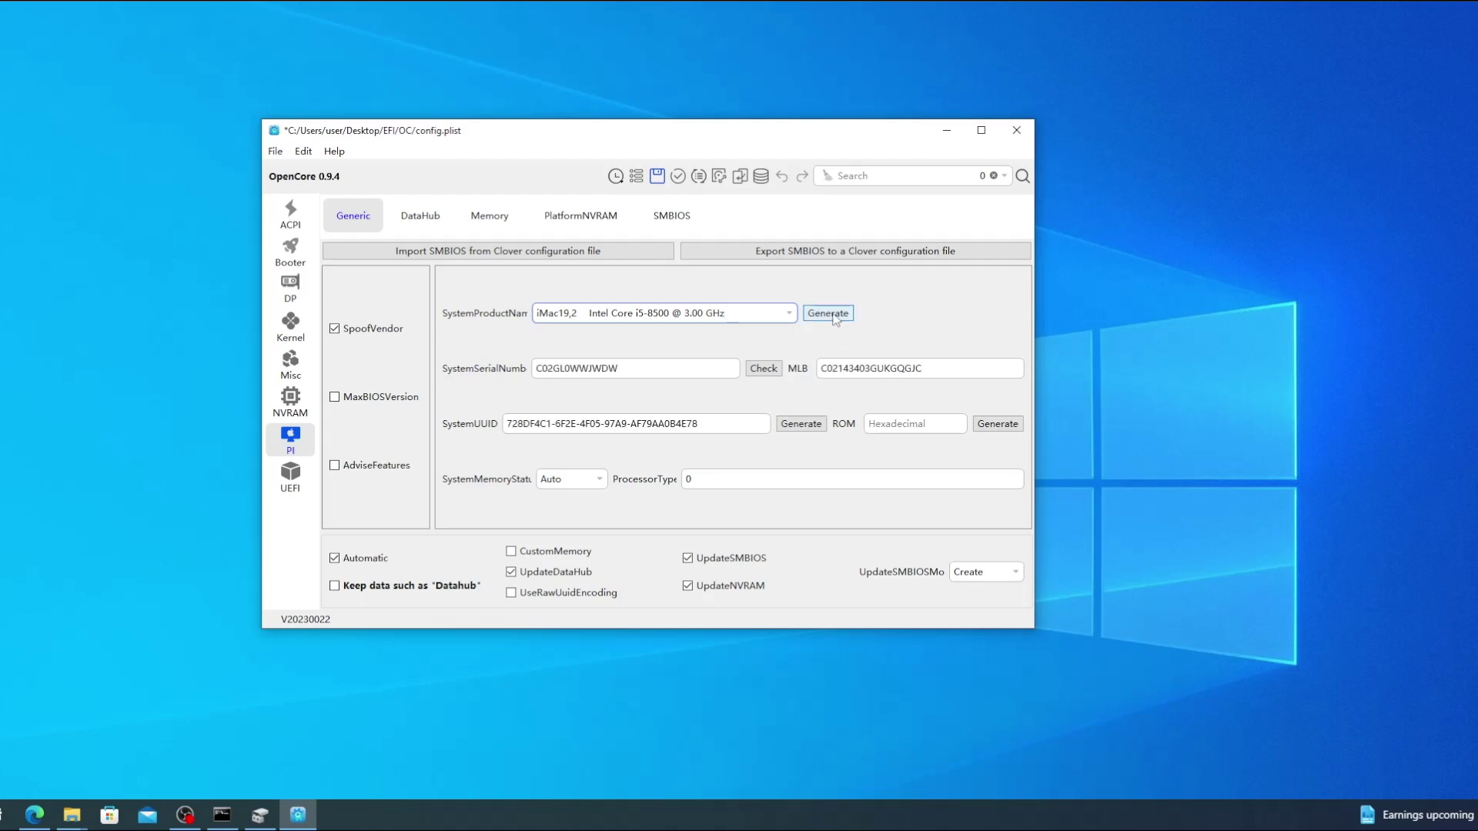
double_click(592, 367)
key("ctrl+c")
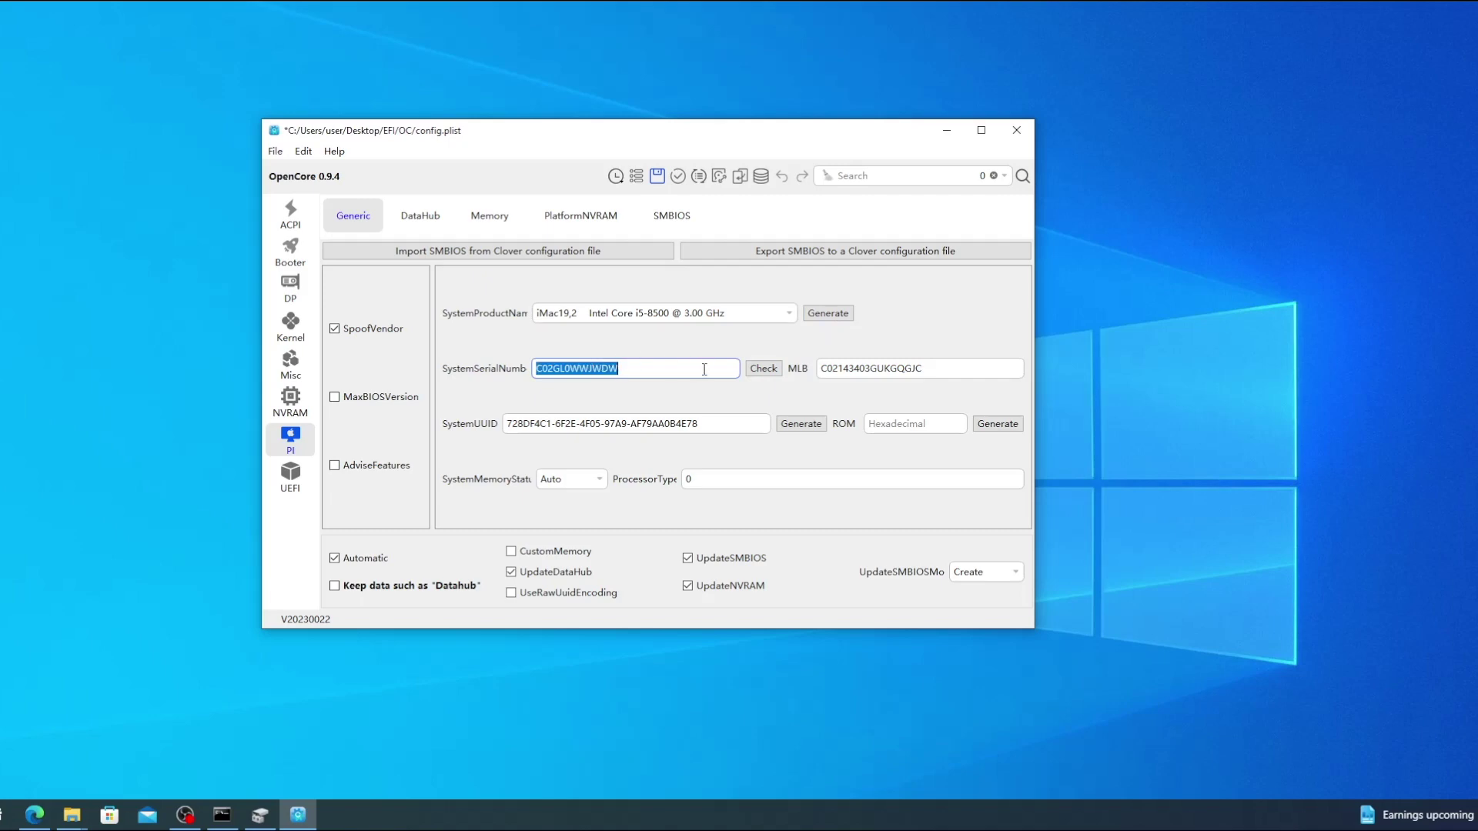
Submit the generated serial with the captcha code on Apple's Check Coverage page.
left_click(764, 368)
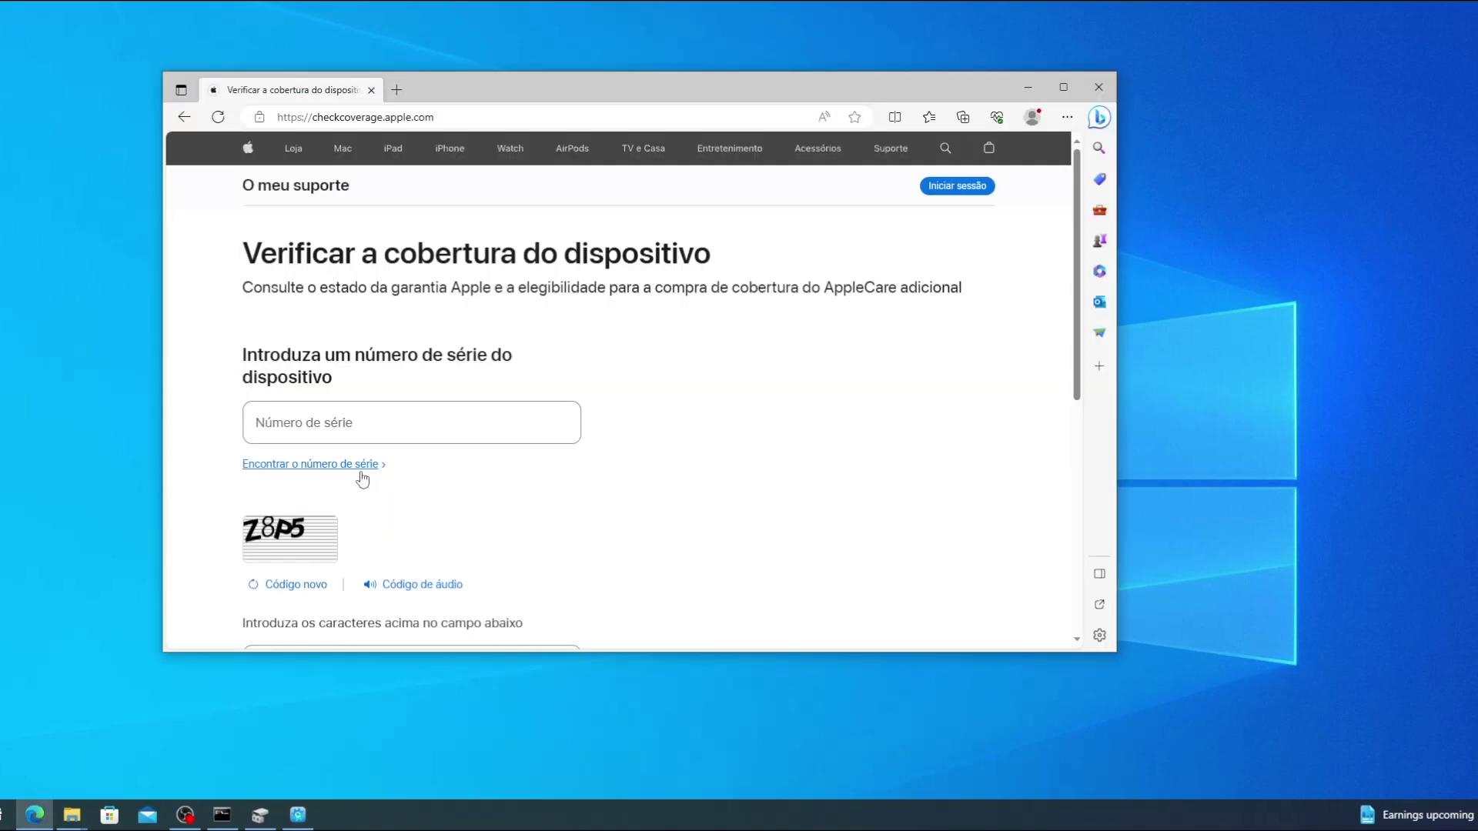
left_click(383, 422)
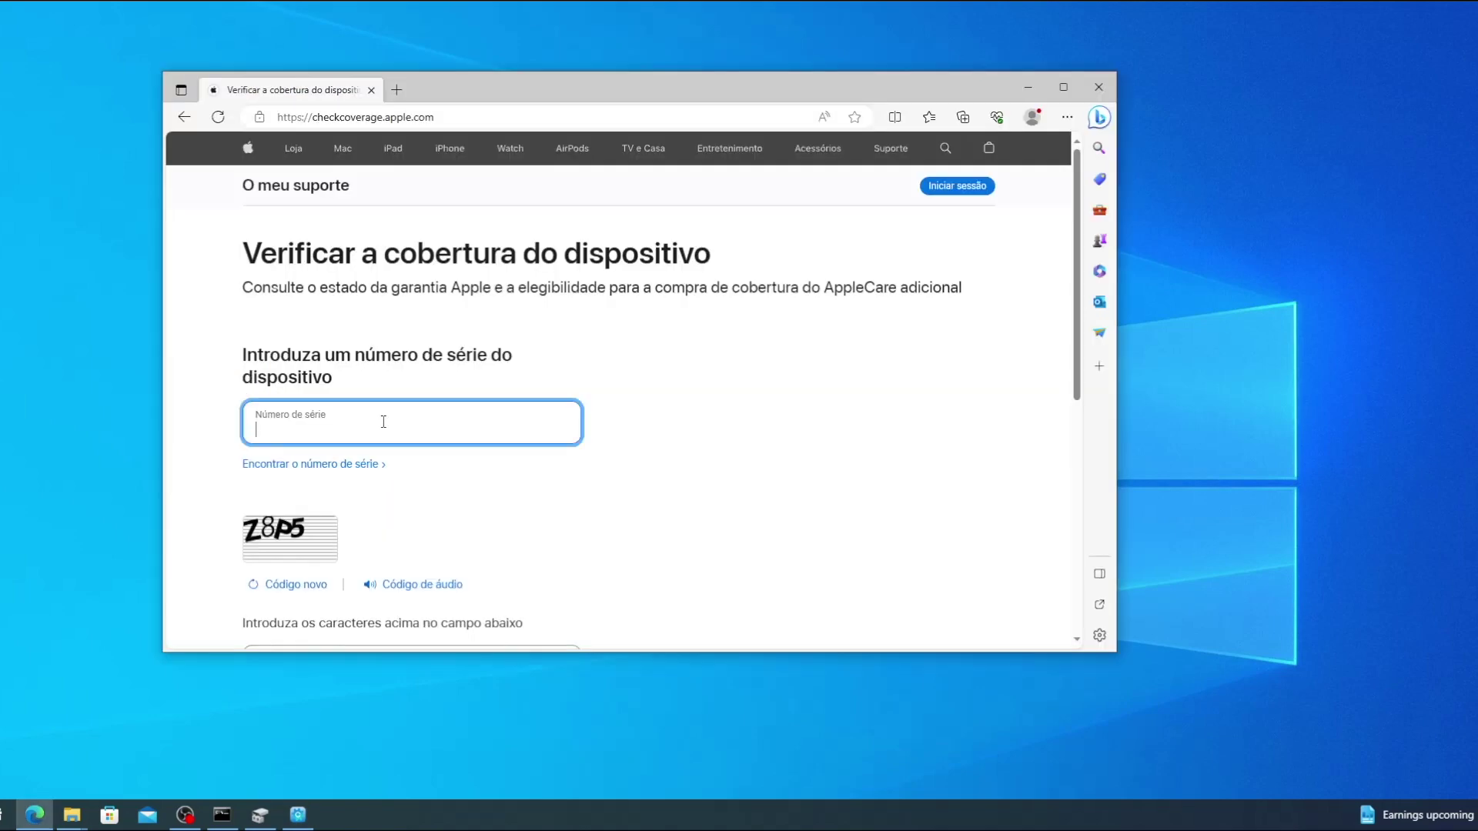
key("ctrl+v")
scroll(454, 520, "down", 2)
left_click(371, 516)
type("Z")
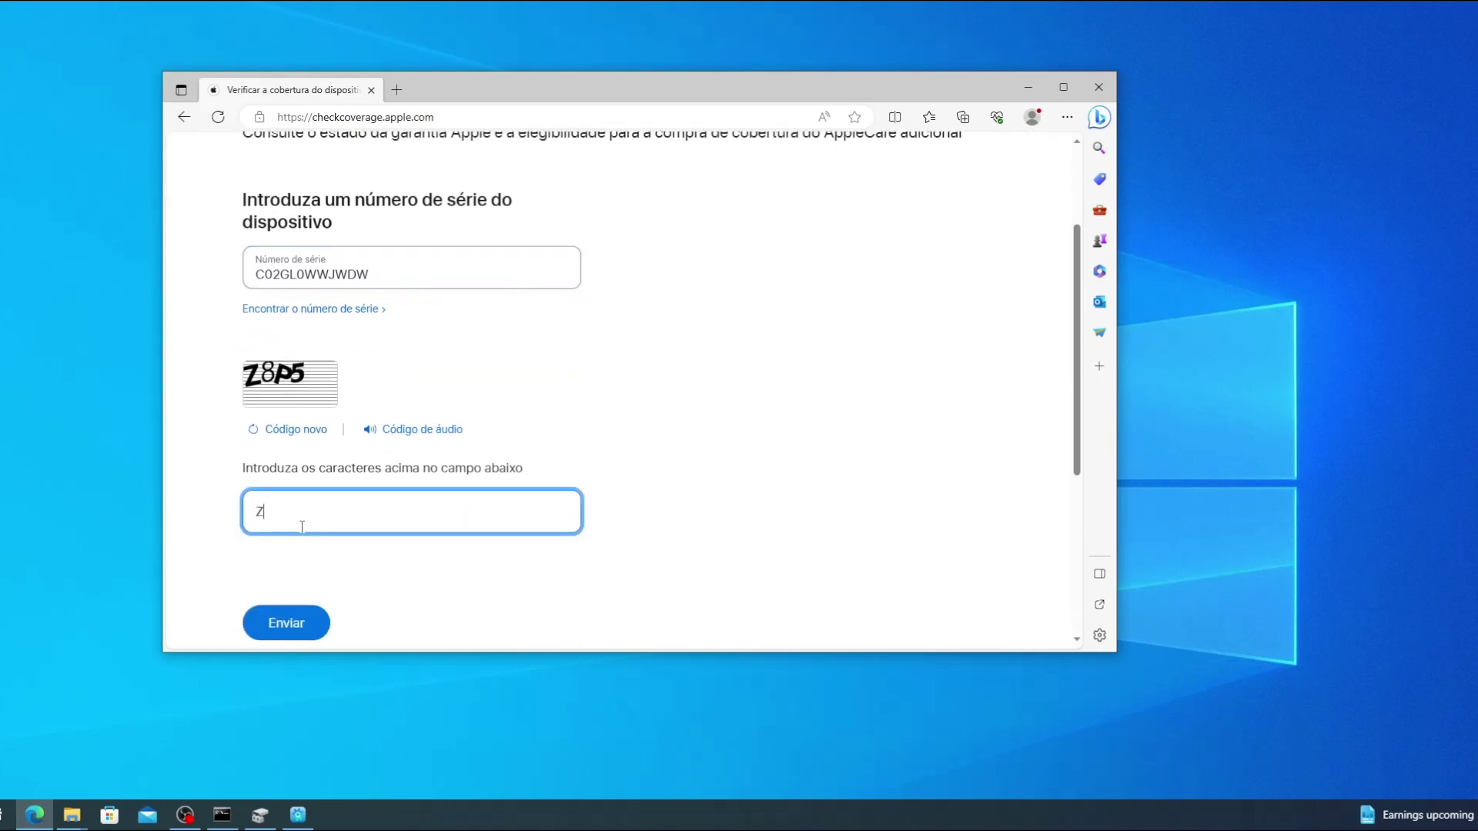
type("8P5")
left_click(284, 622)
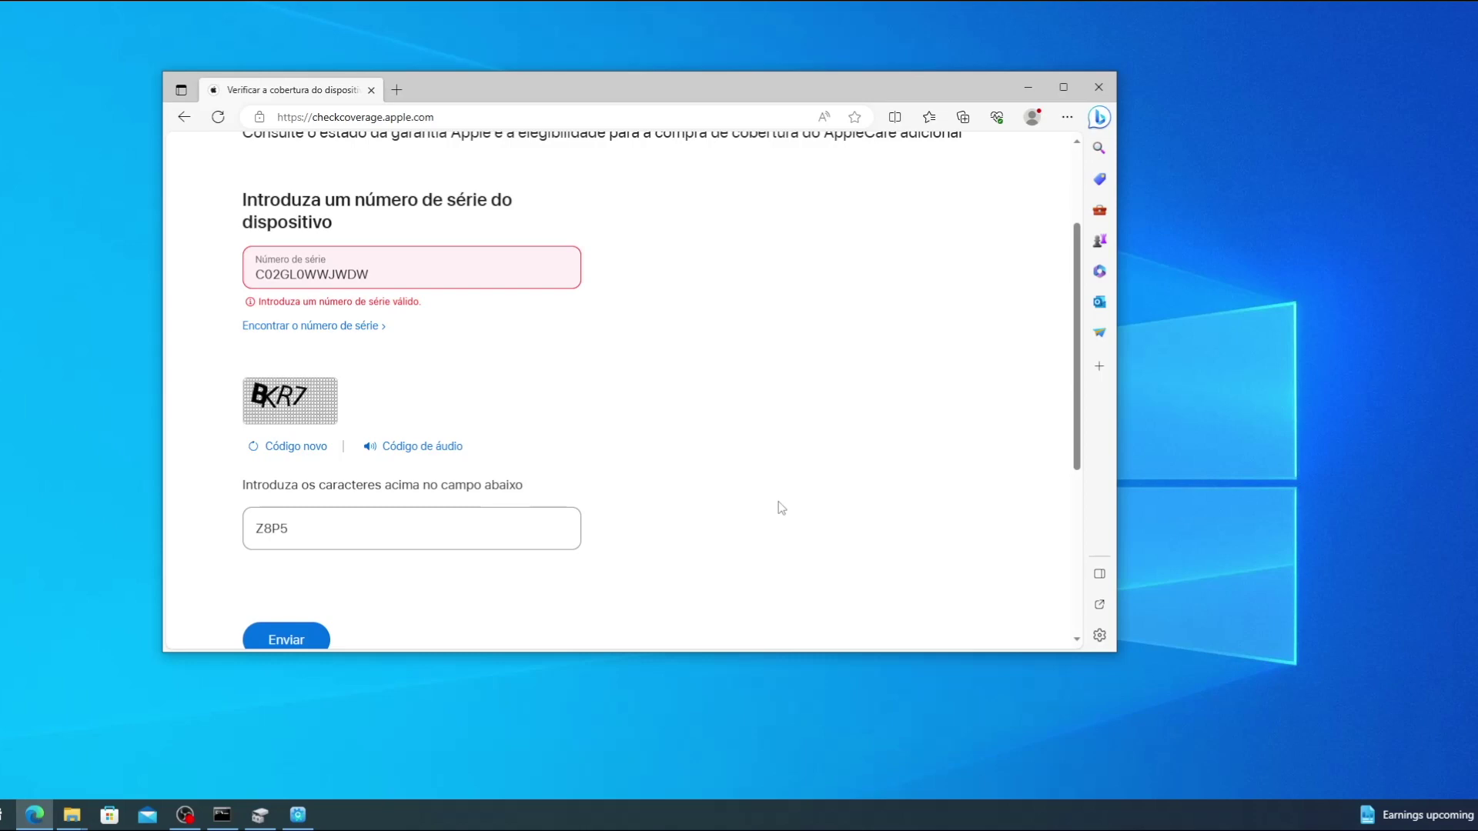
Generate a ROM value, open Kernel settings, and download RealtekRTL8111-V2.4.2.zip from GitHub.
key("alt+Tab")
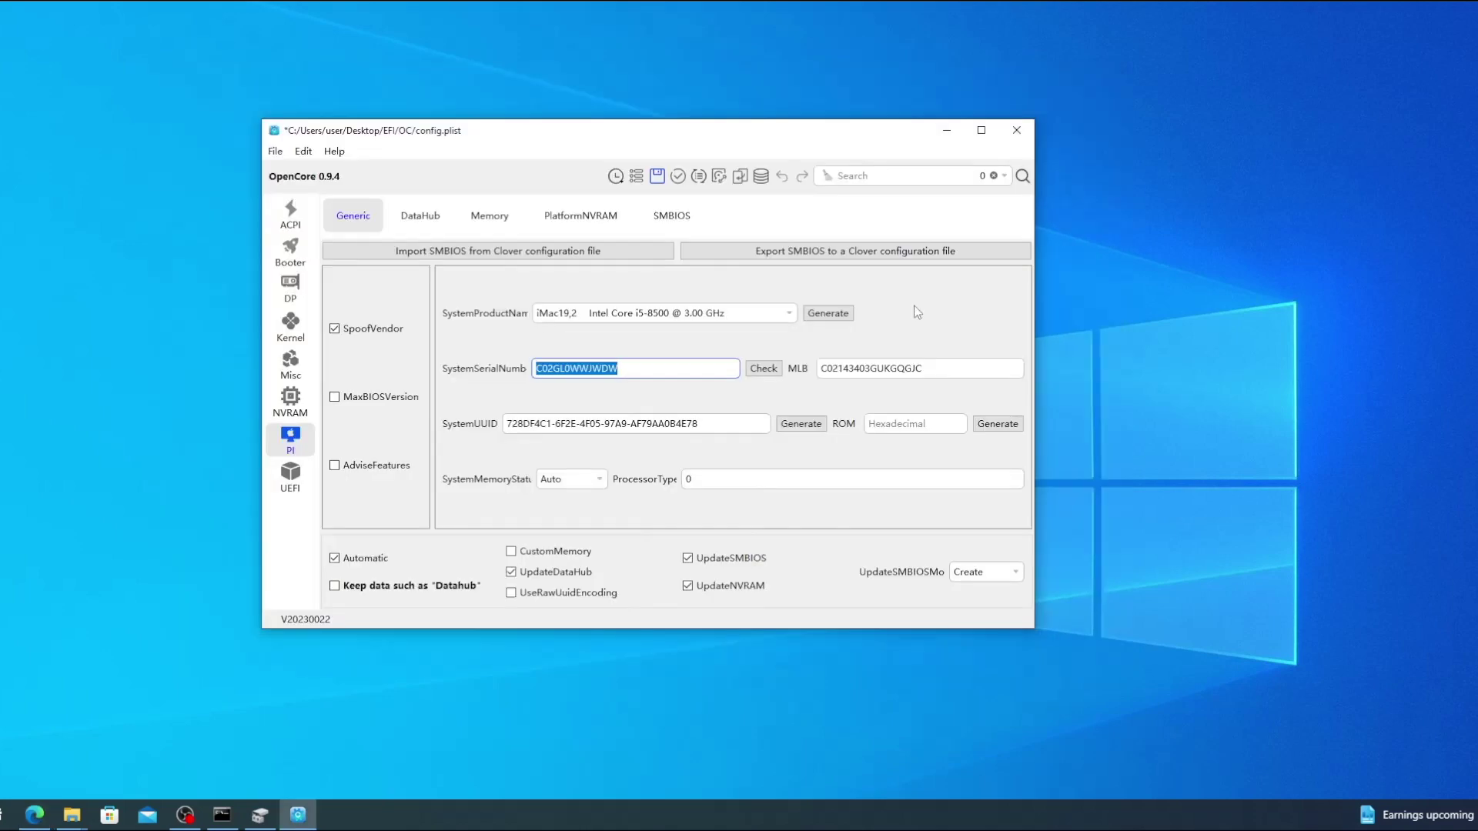
left_click(1005, 430)
left_click(291, 339)
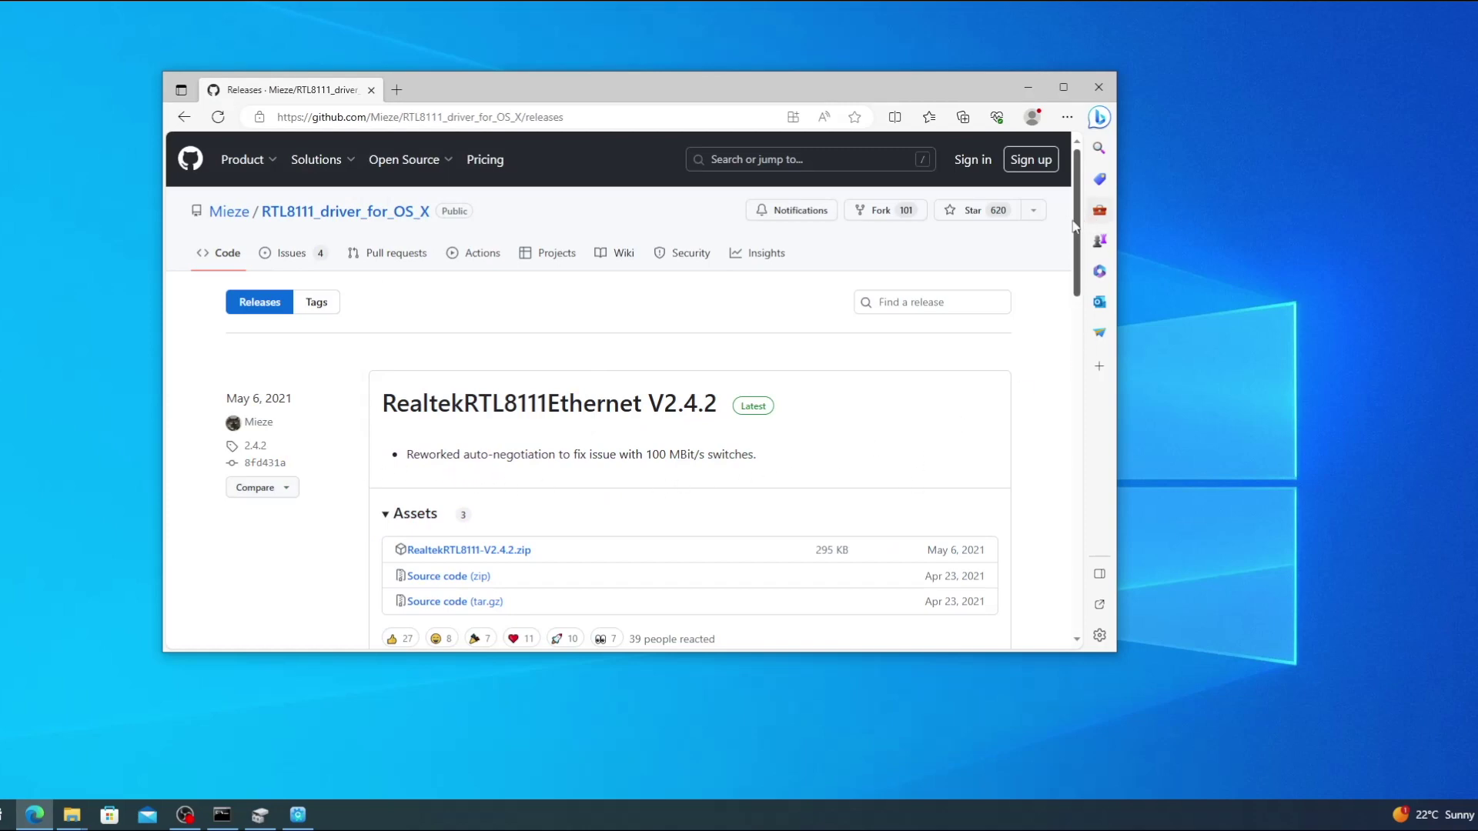
left_click(504, 551)
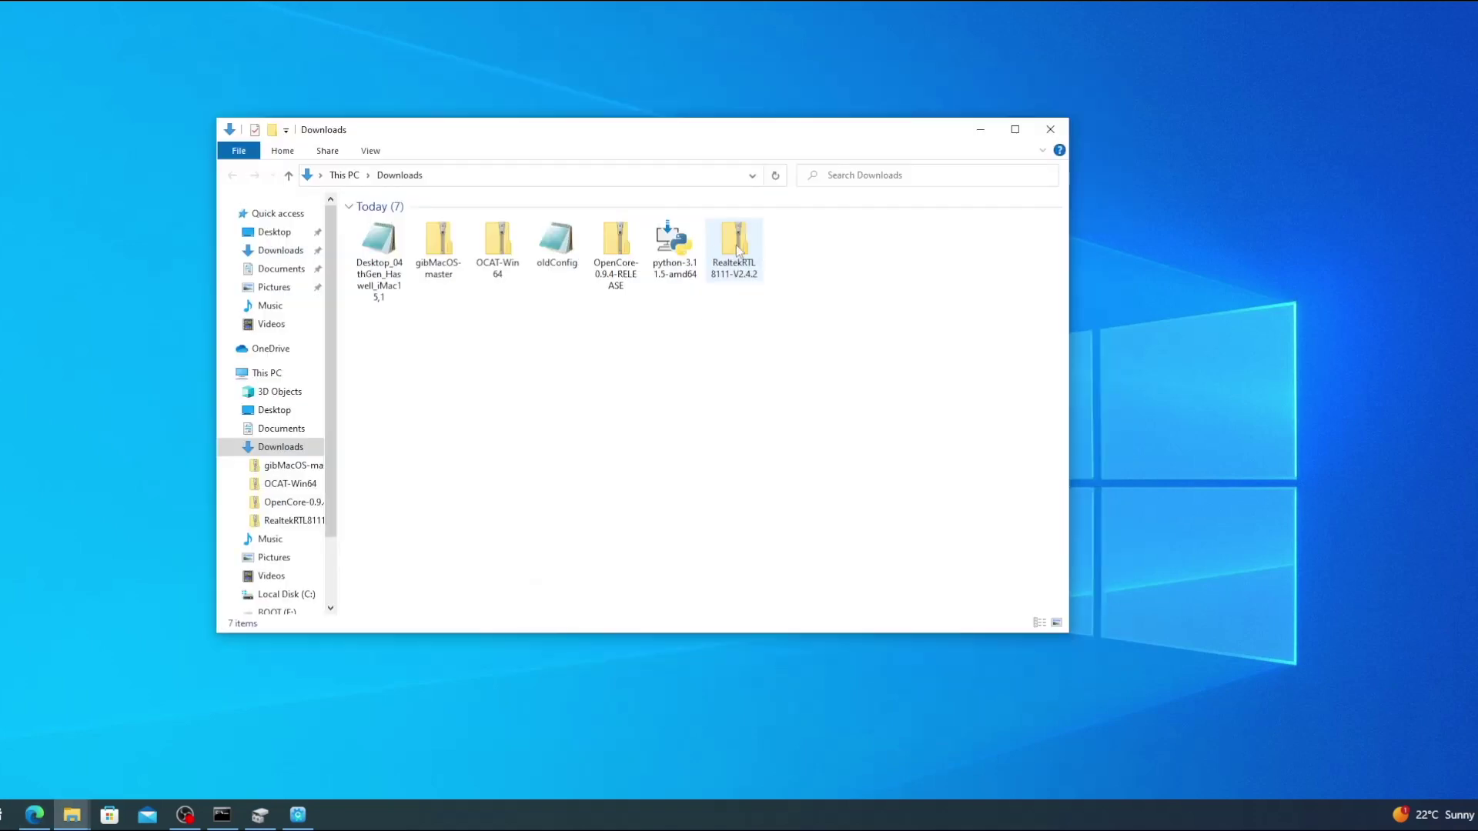
Copy RealtekRTL8111.kext from the V2.4.2 zip's Release folder into EFI > OC > Kexts.
double_click(734, 246)
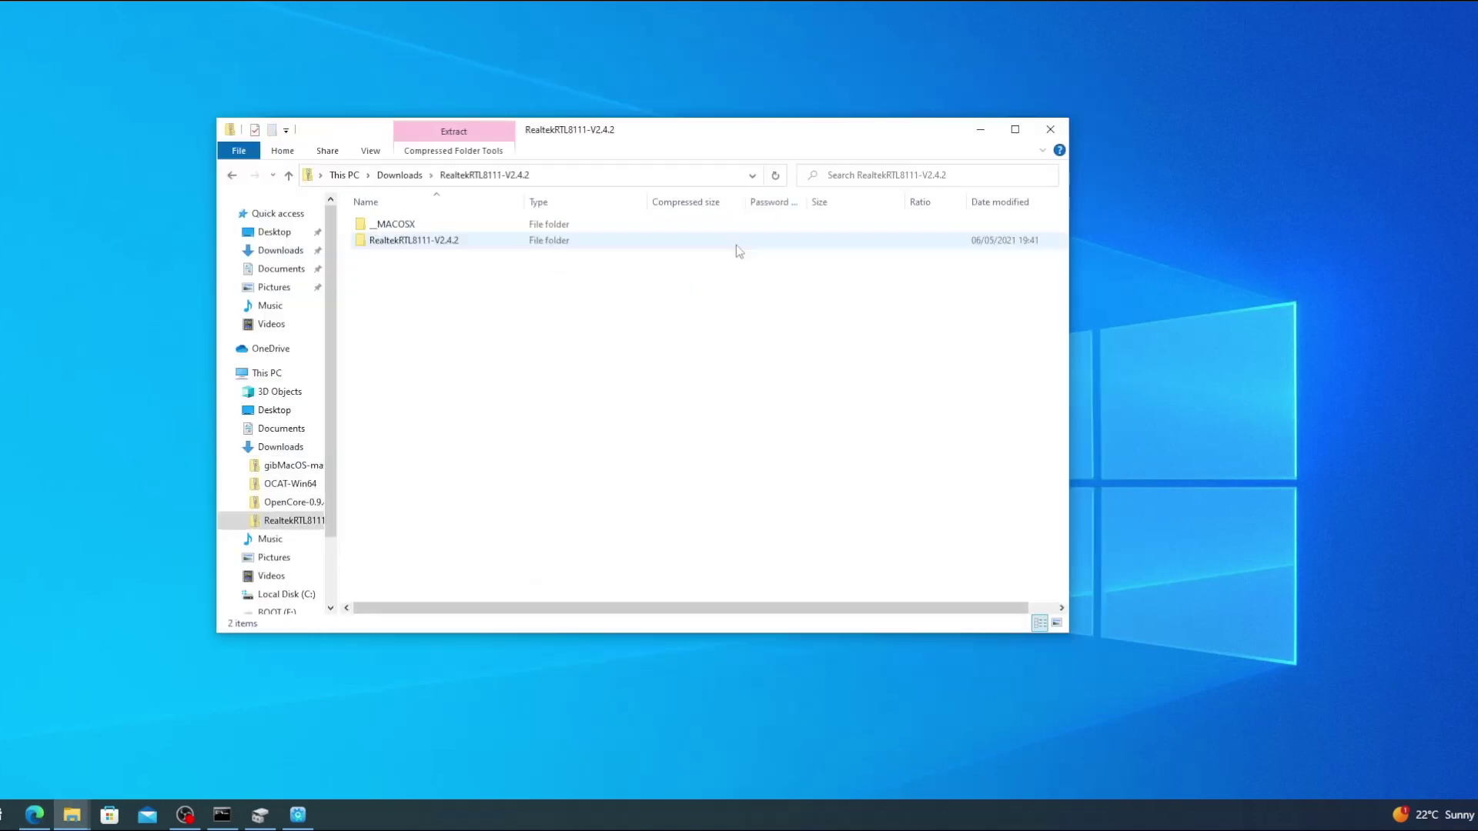
left_click(401, 245)
double_click(398, 245)
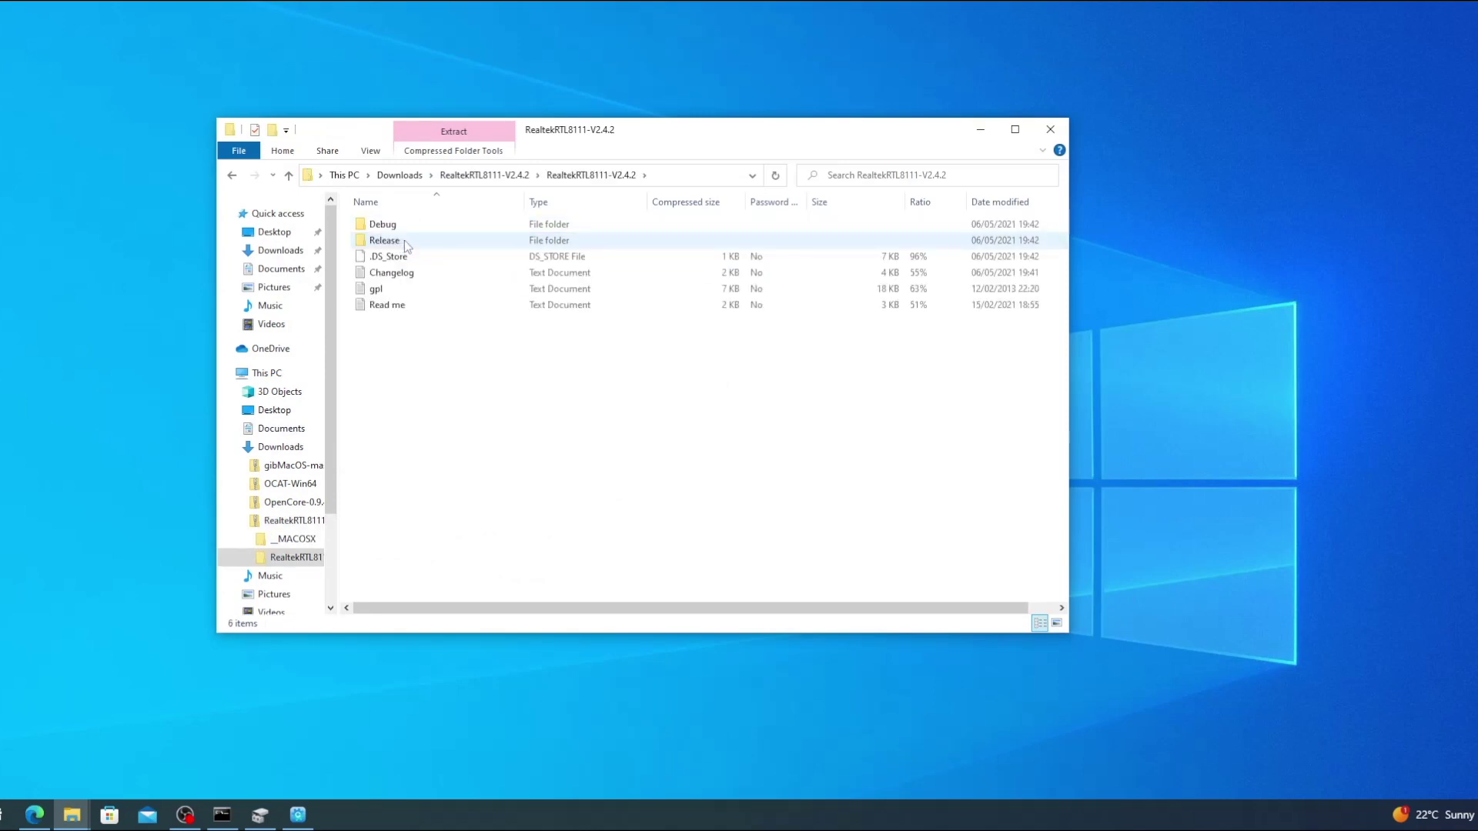
double_click(406, 245)
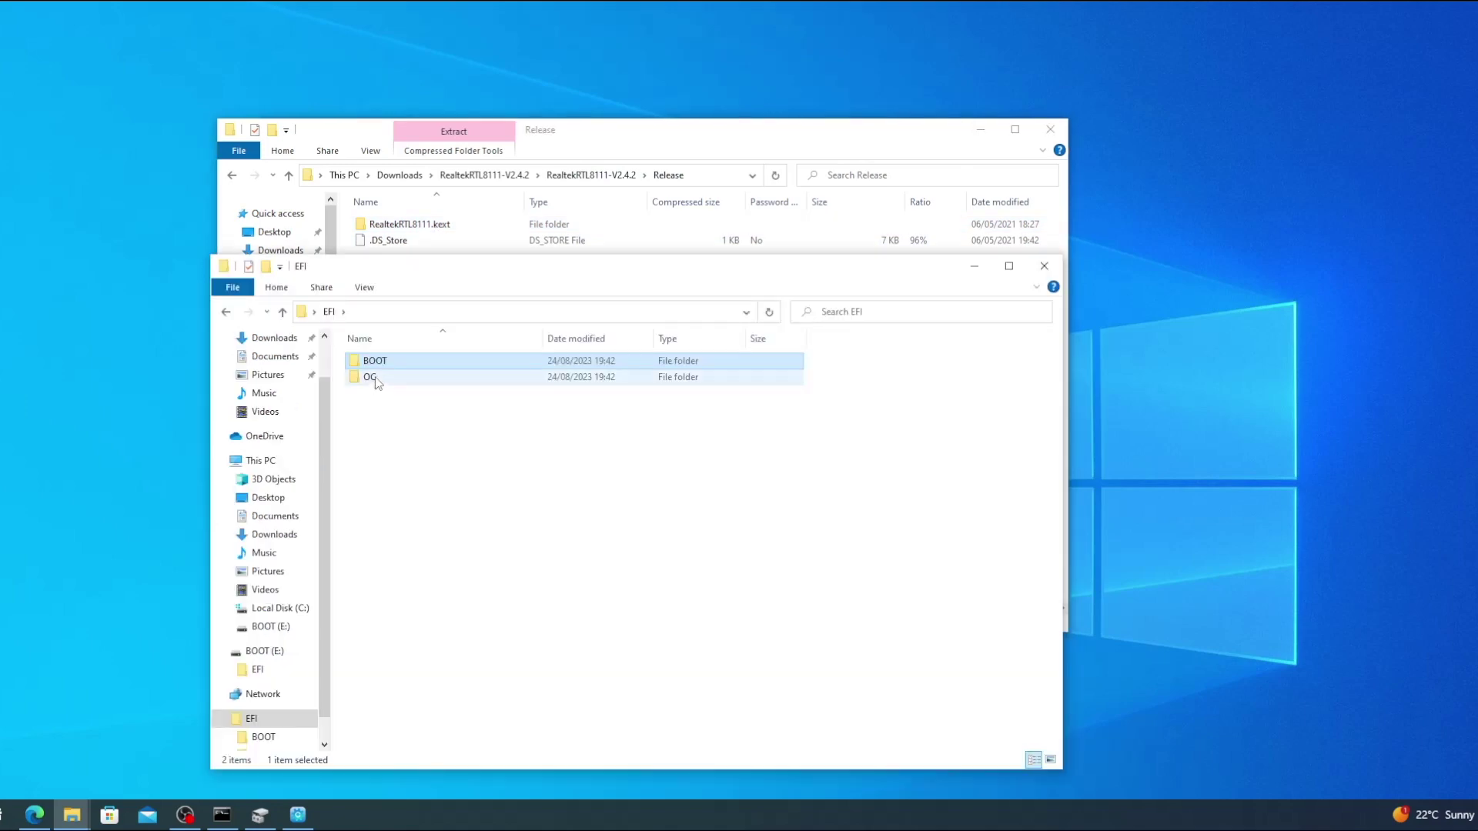
double_click(372, 378)
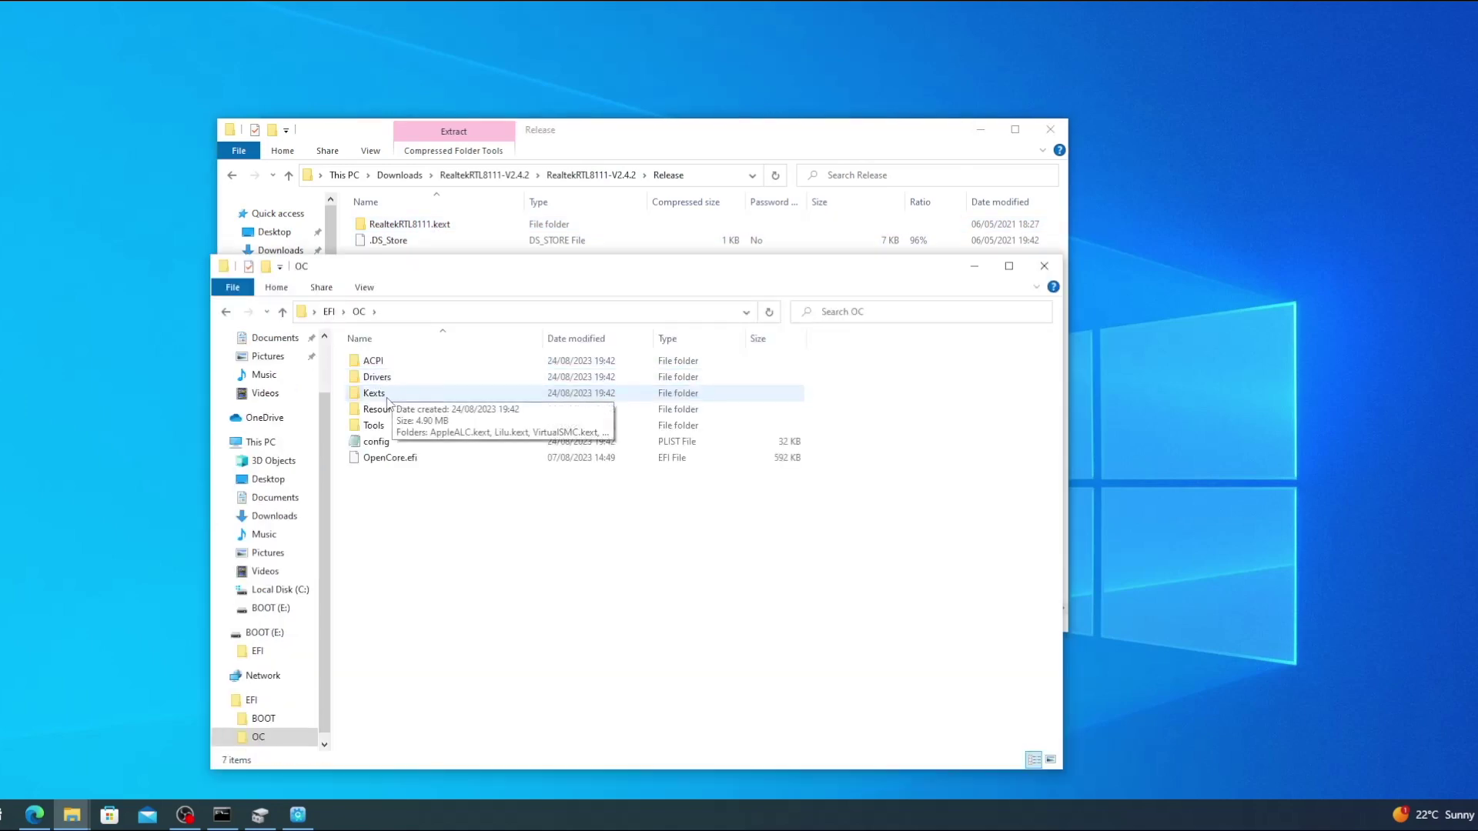
double_click(391, 394)
left_click_drag(410, 223, 401, 489)
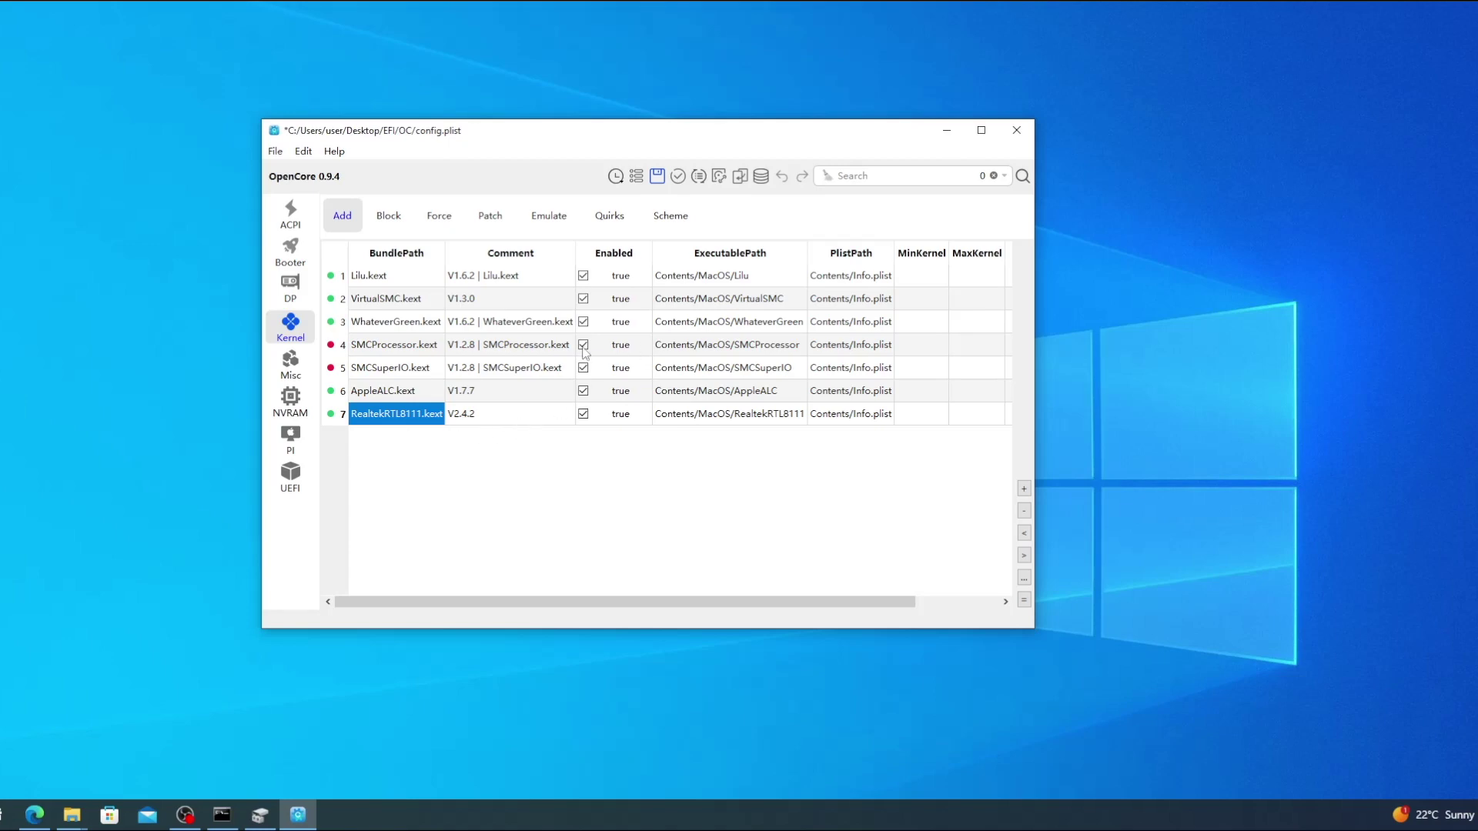
Confirm SMCProcessor.kext shows V1.2.8 in its Kernel > Add comment, then switch to VirtualSMC releases.
left_click(412, 353)
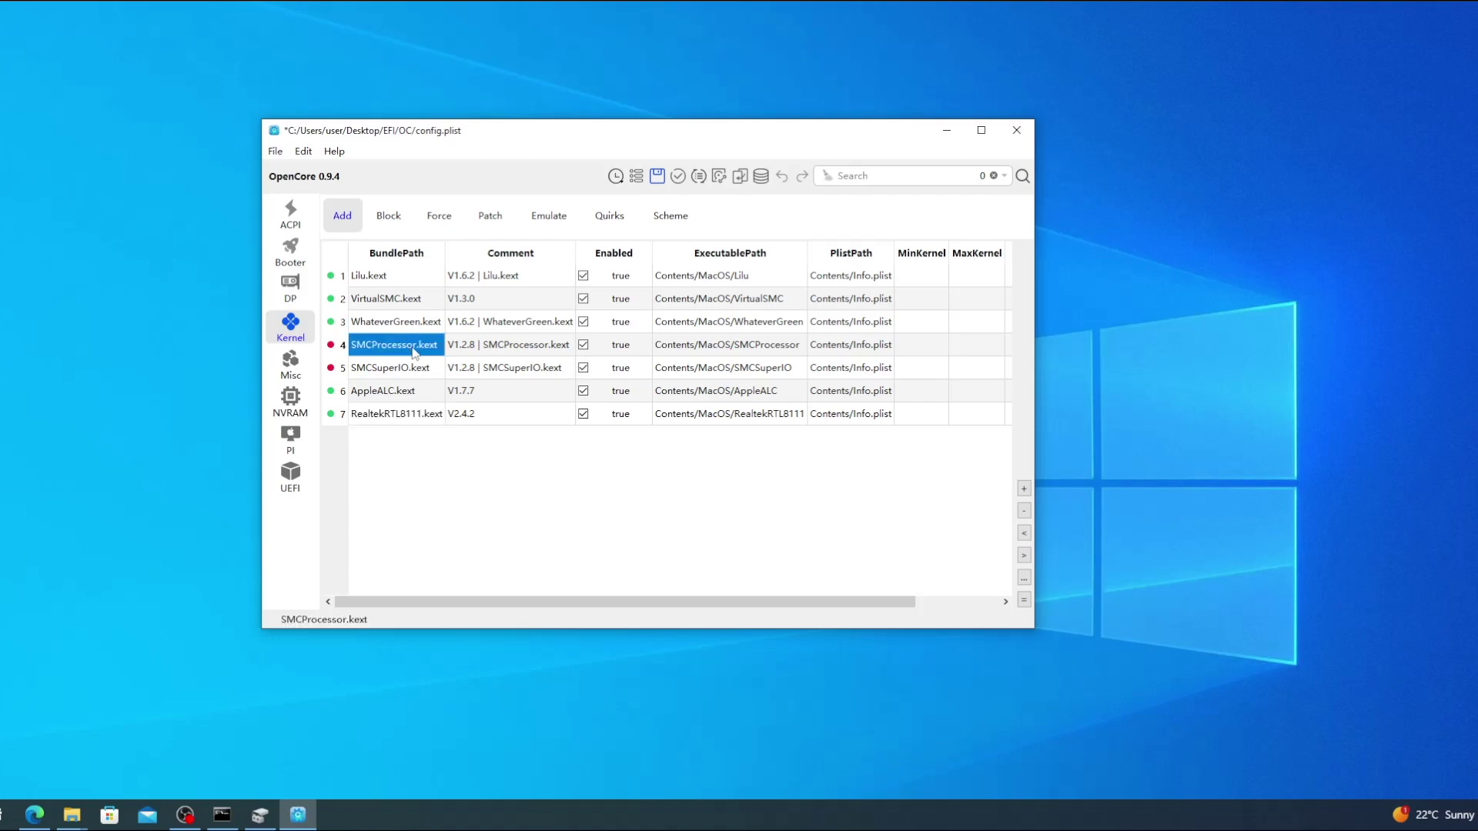
left_click(488, 347)
double_click(506, 347)
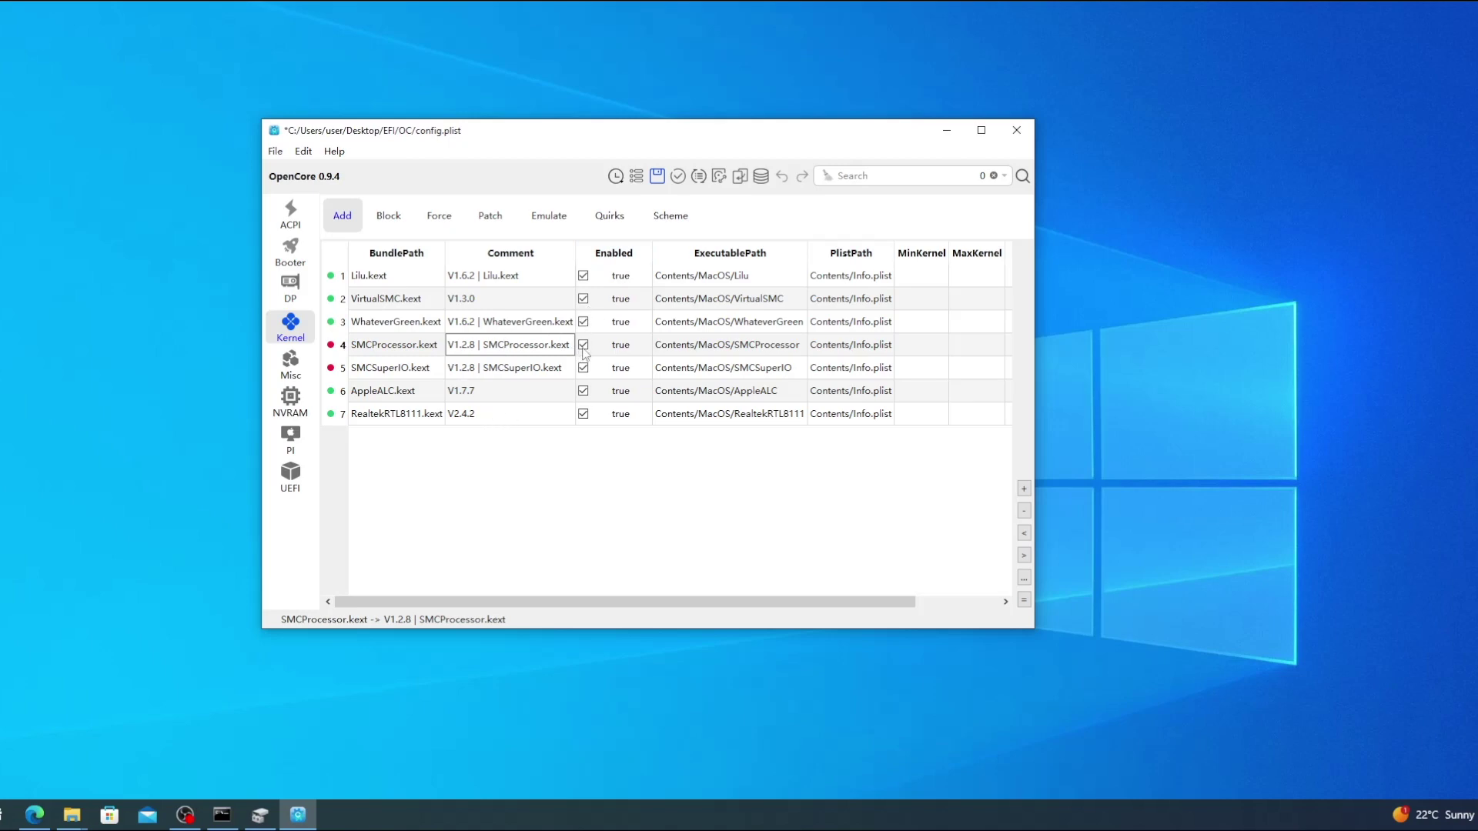
key("alt+Tab")
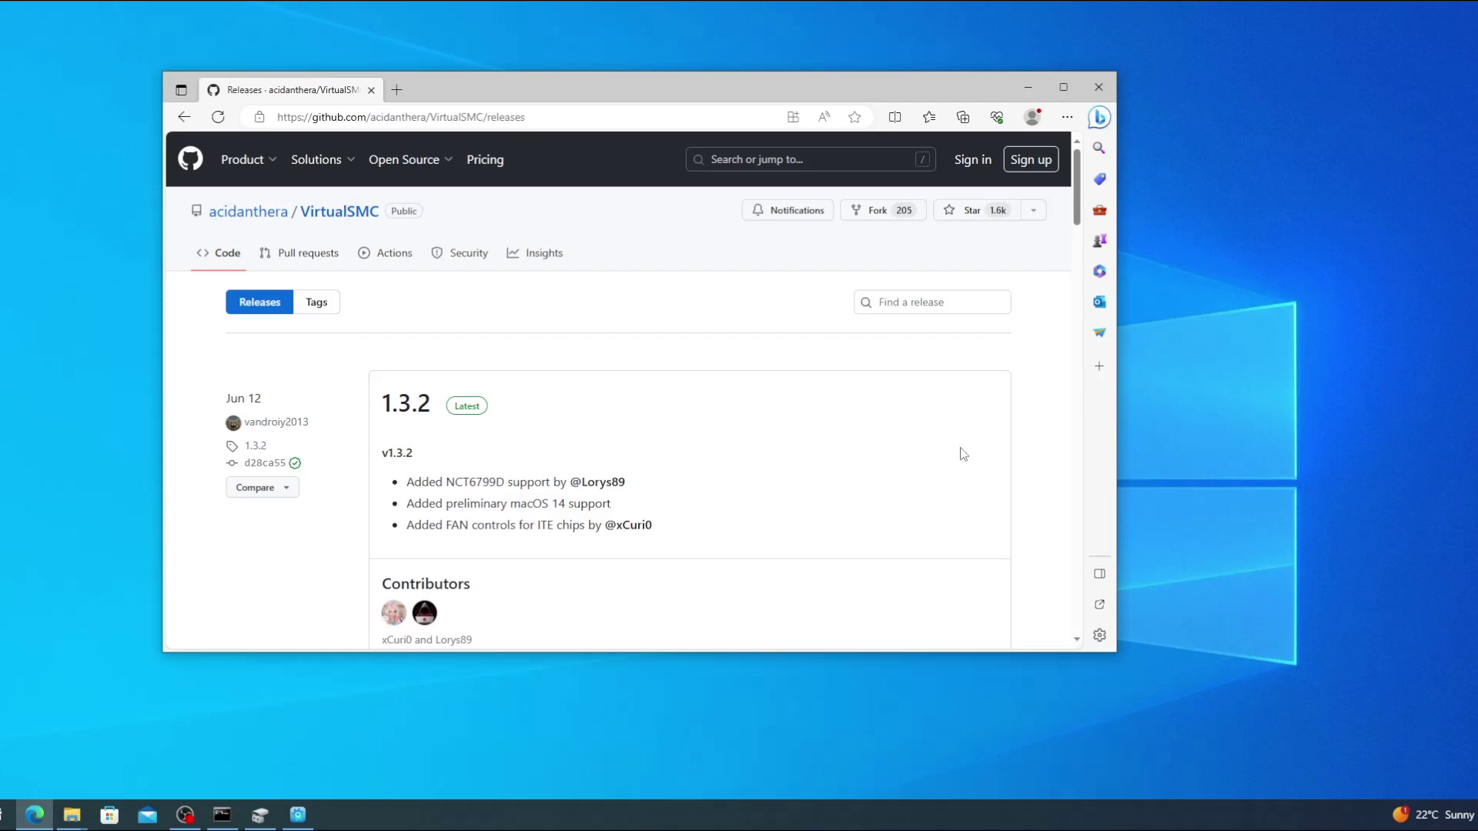
Download VirtualSMC-1.3.2-RELEASE.zip from the release's Assets list.
scroll(963, 454, "down", 3)
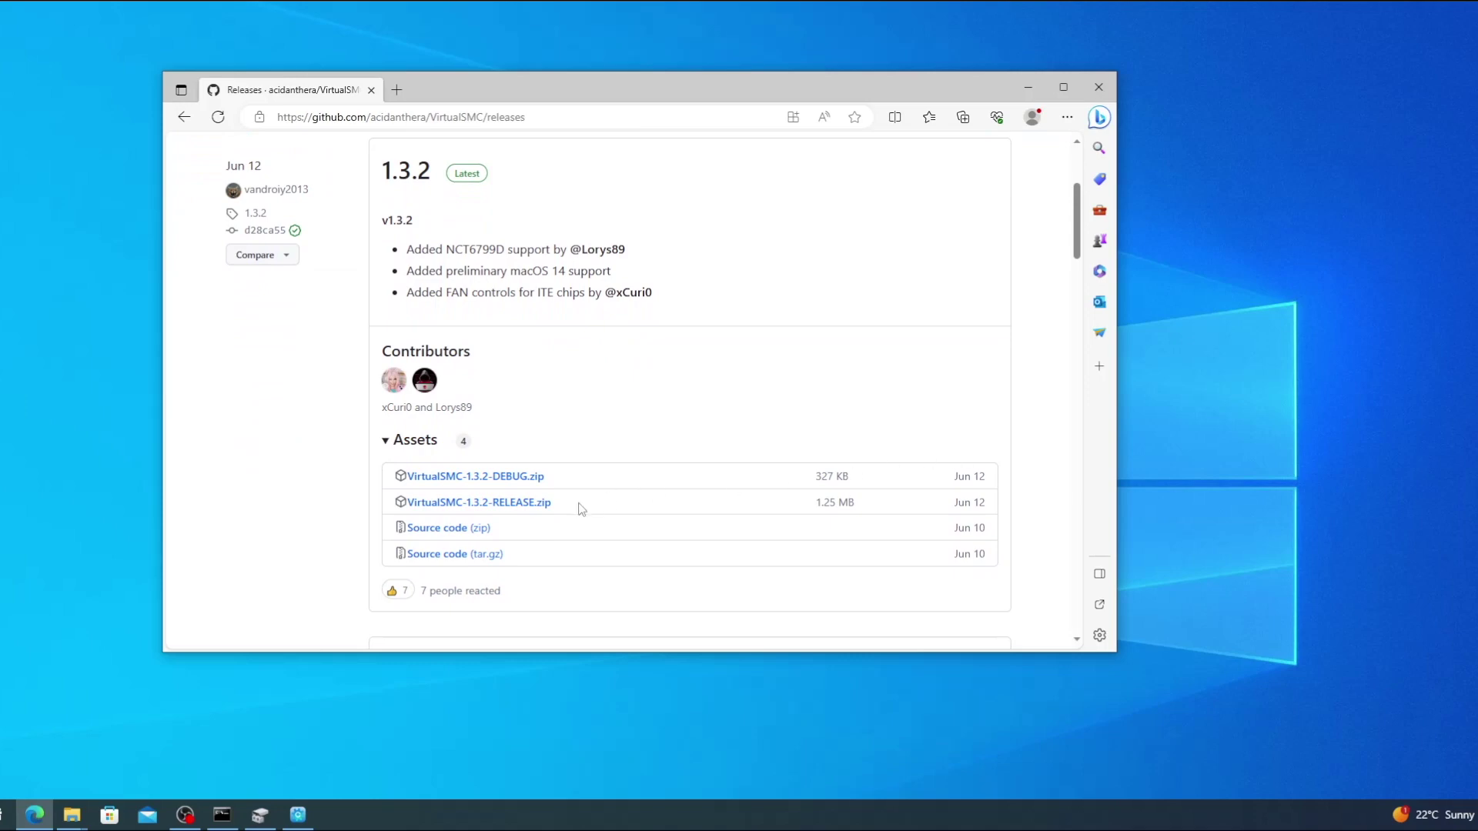
left_click(476, 511)
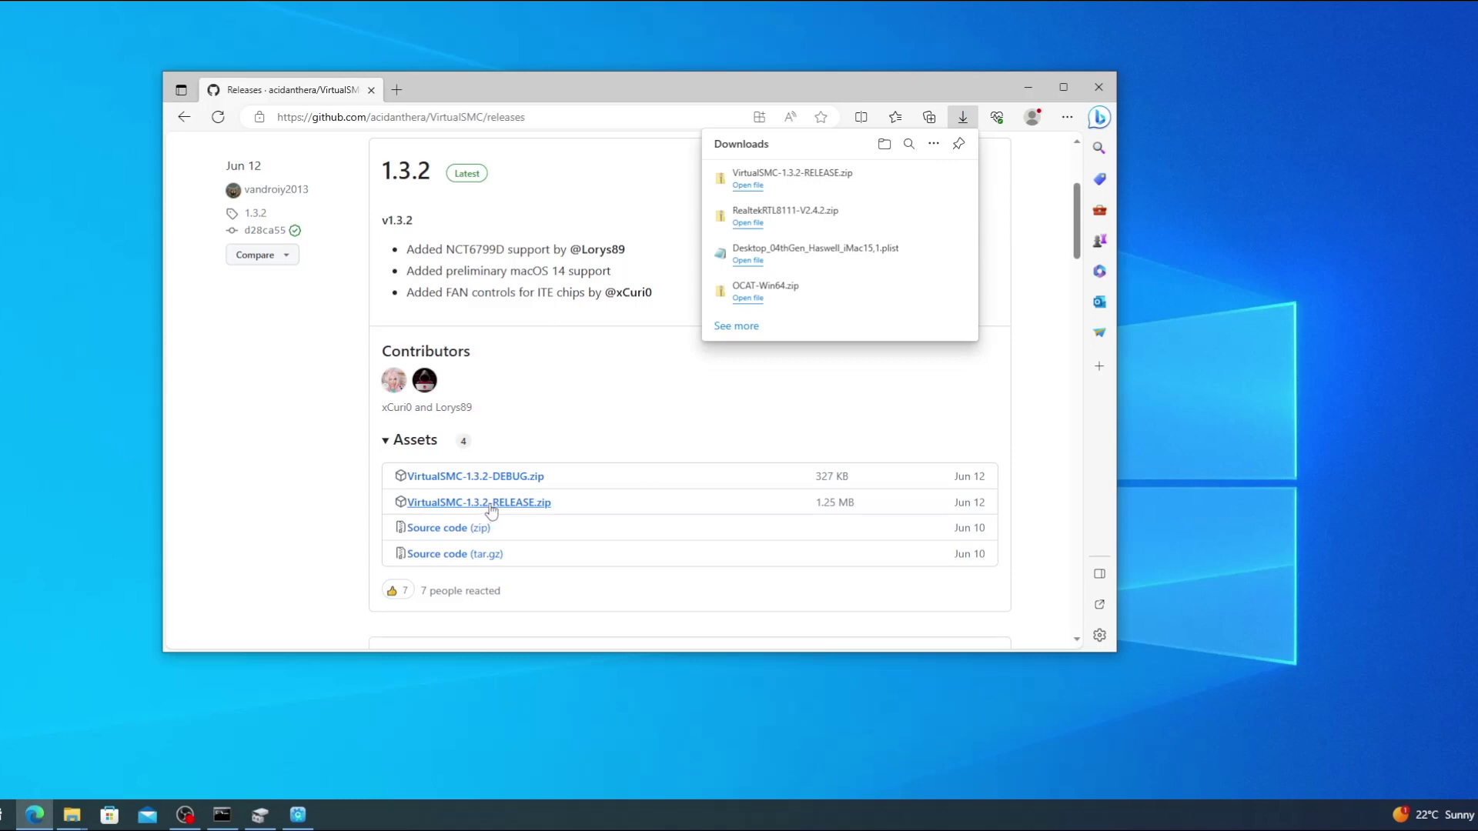
Copy SMCSuperIO.kext and SMCProcessor.kext 1.3.2 into EFI > OC > Kexts and save the OCAT config.
left_click(747, 185)
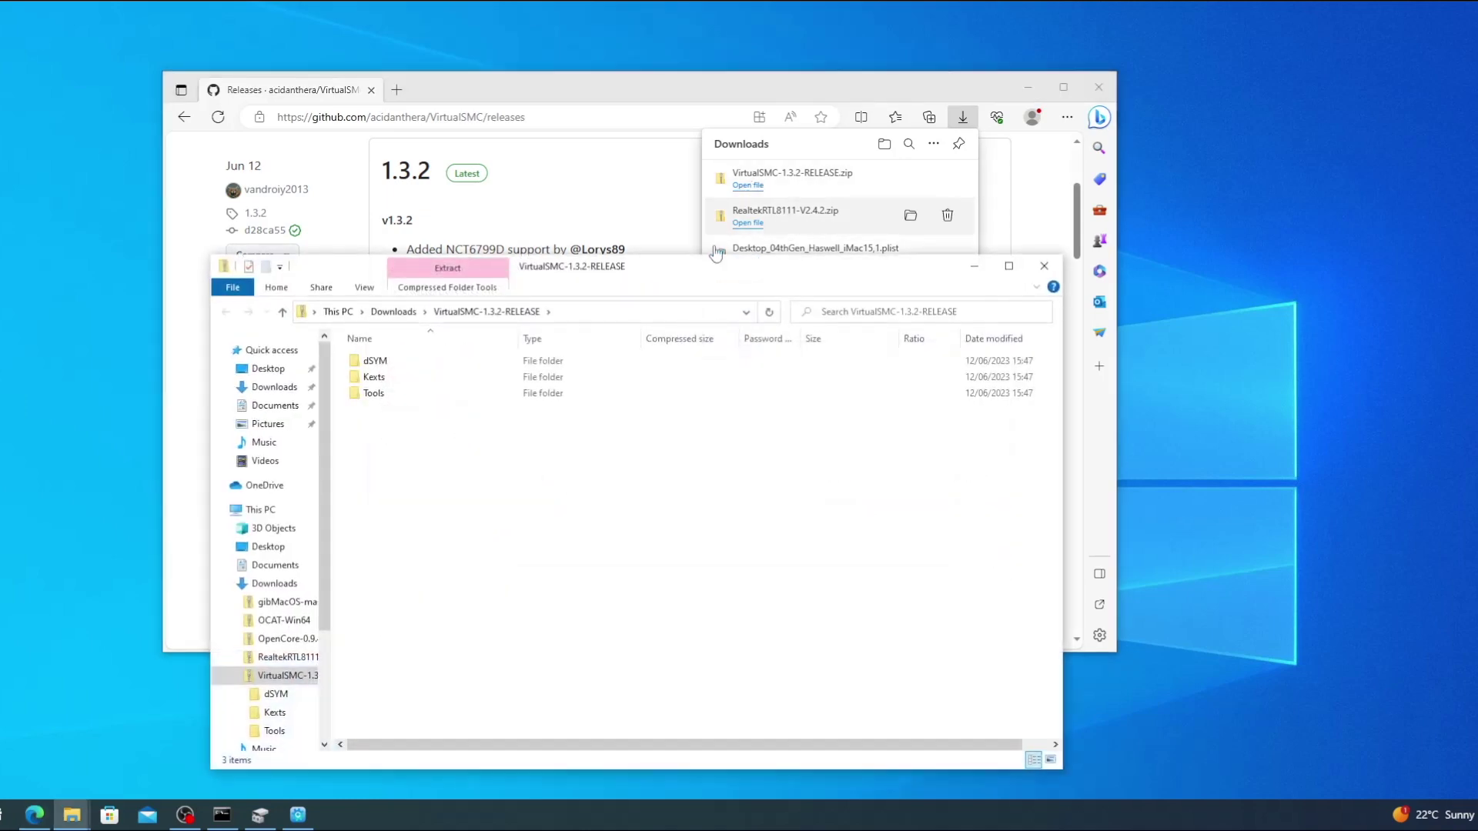
double_click(367, 378)
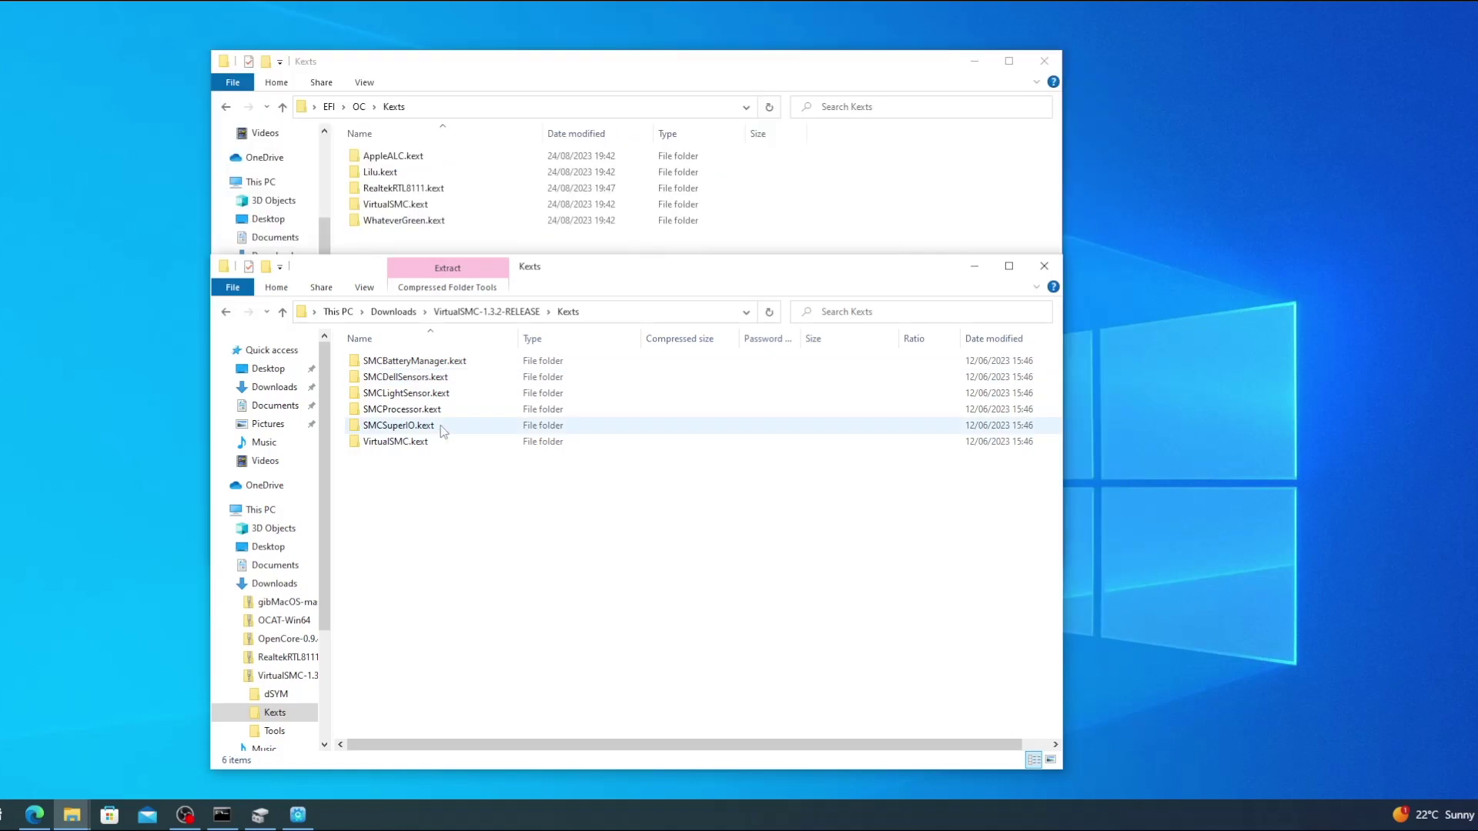
left_click(443, 425)
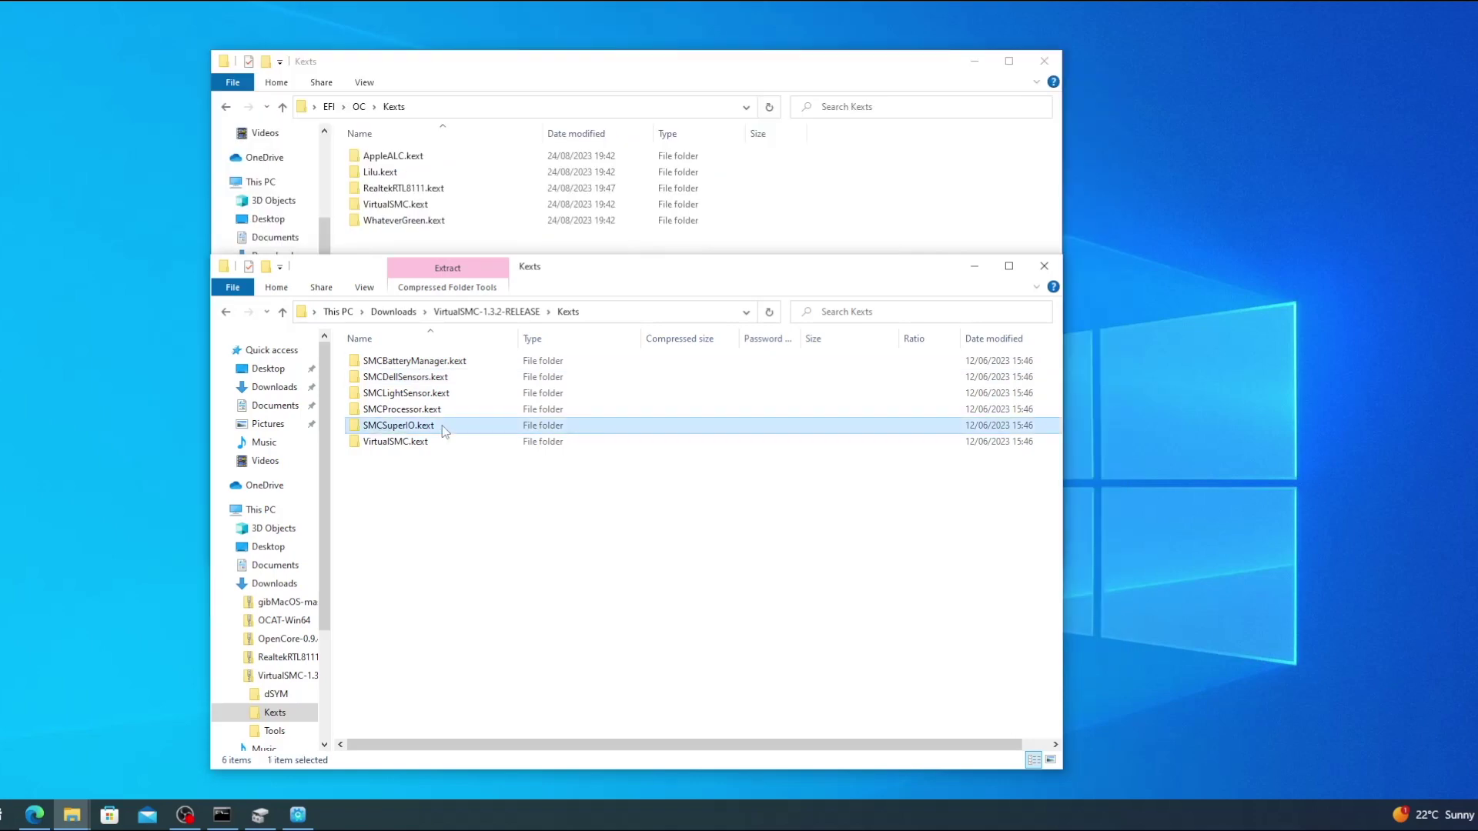
left_click(449, 413, "ctrl")
left_click_drag(451, 409, 465, 249)
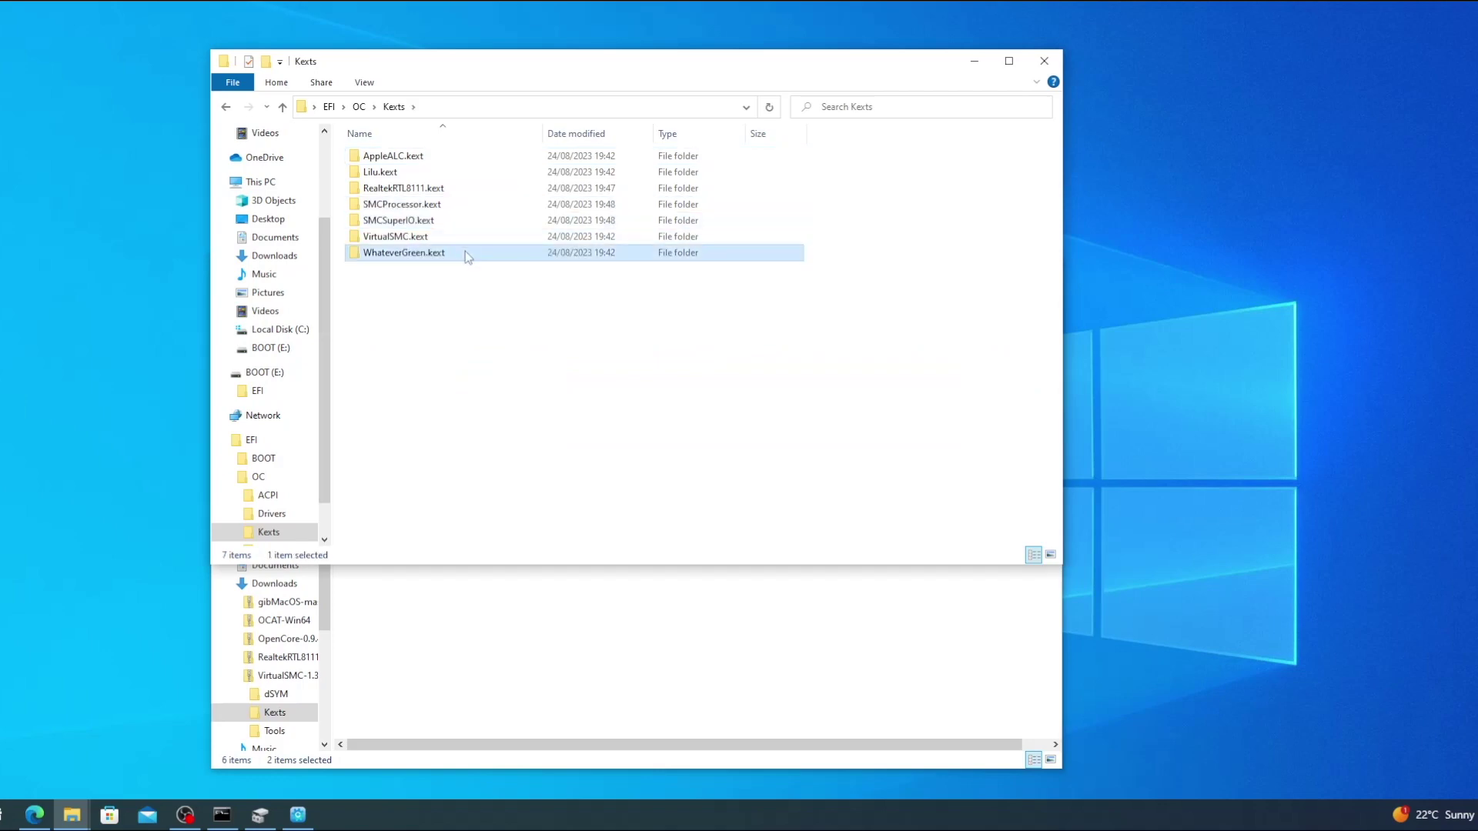
left_click(482, 311)
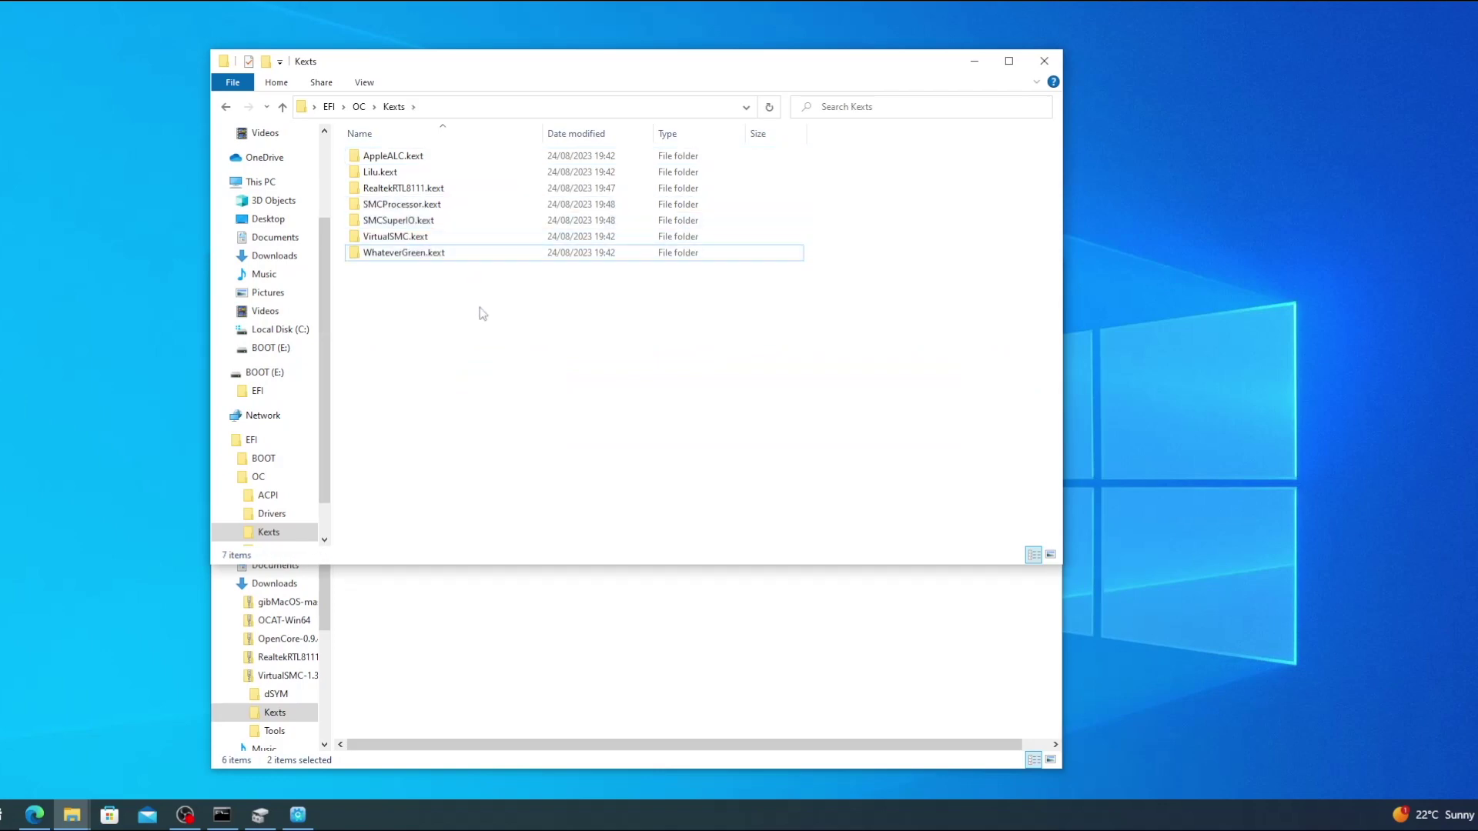
left_click(299, 819)
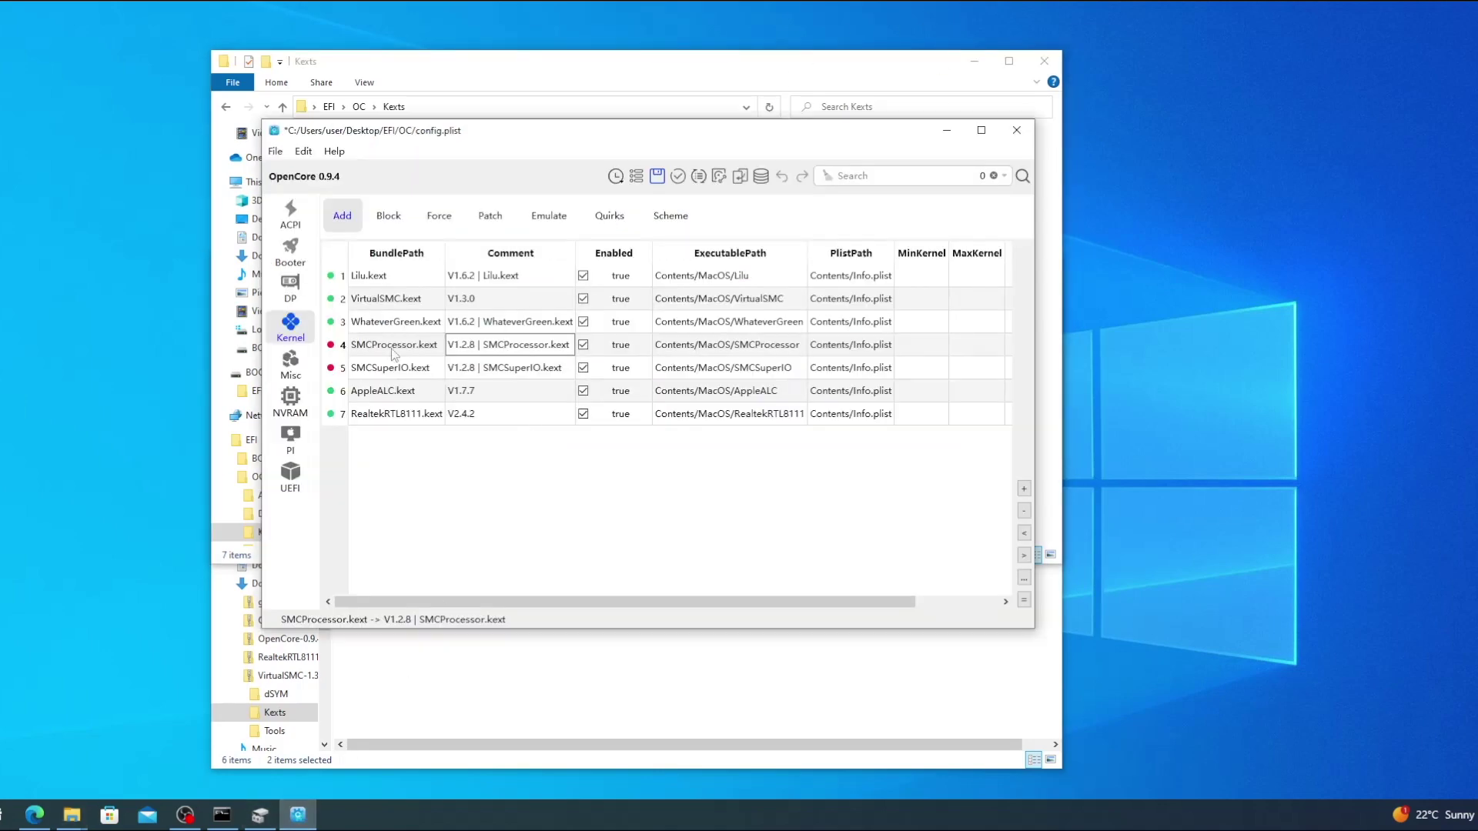
left_click(657, 177)
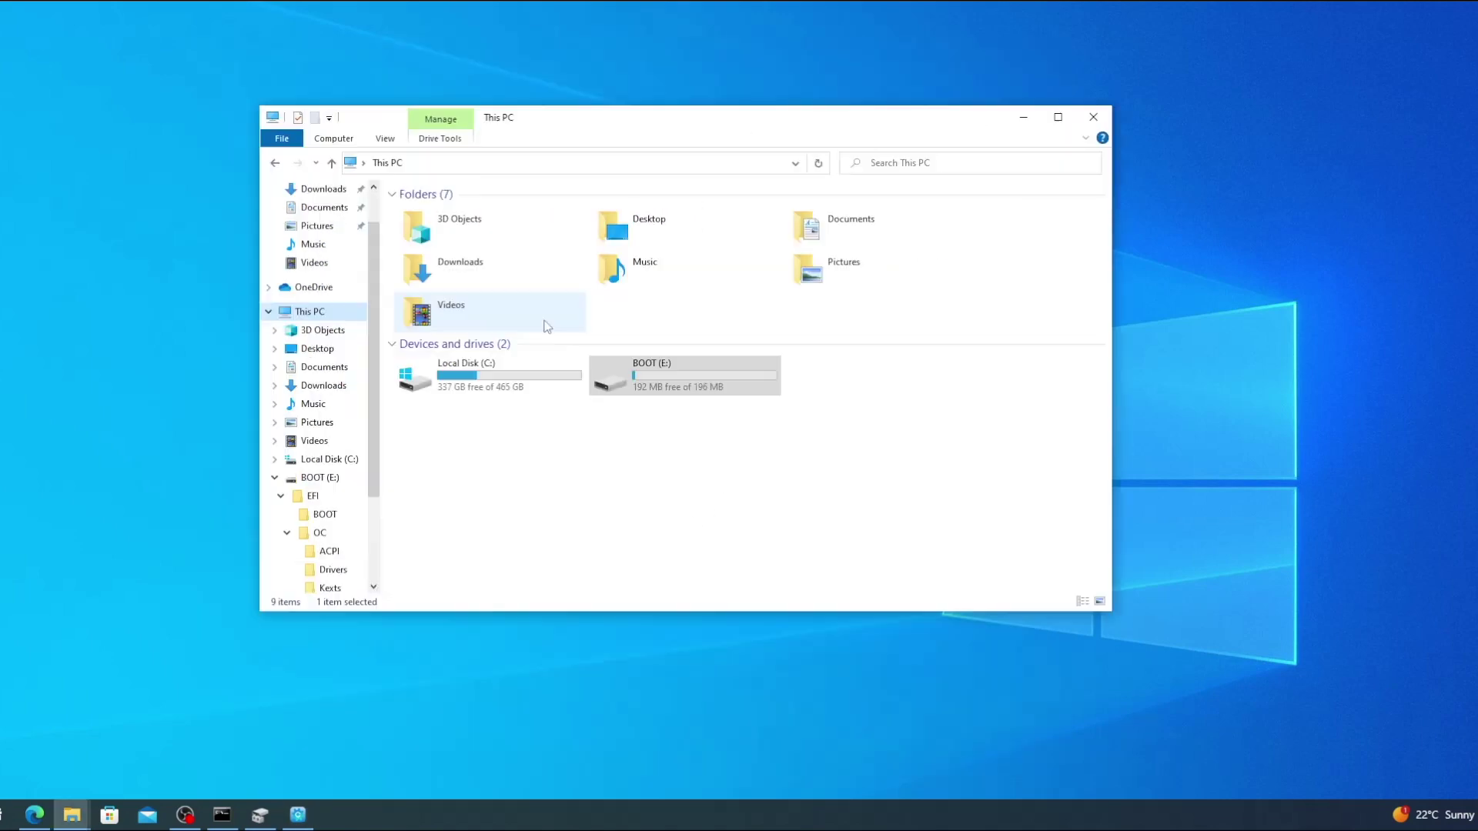
Permanently delete the old EFI folder from the BOOT (E:) drive.
double_click(693, 381)
left_click(436, 214)
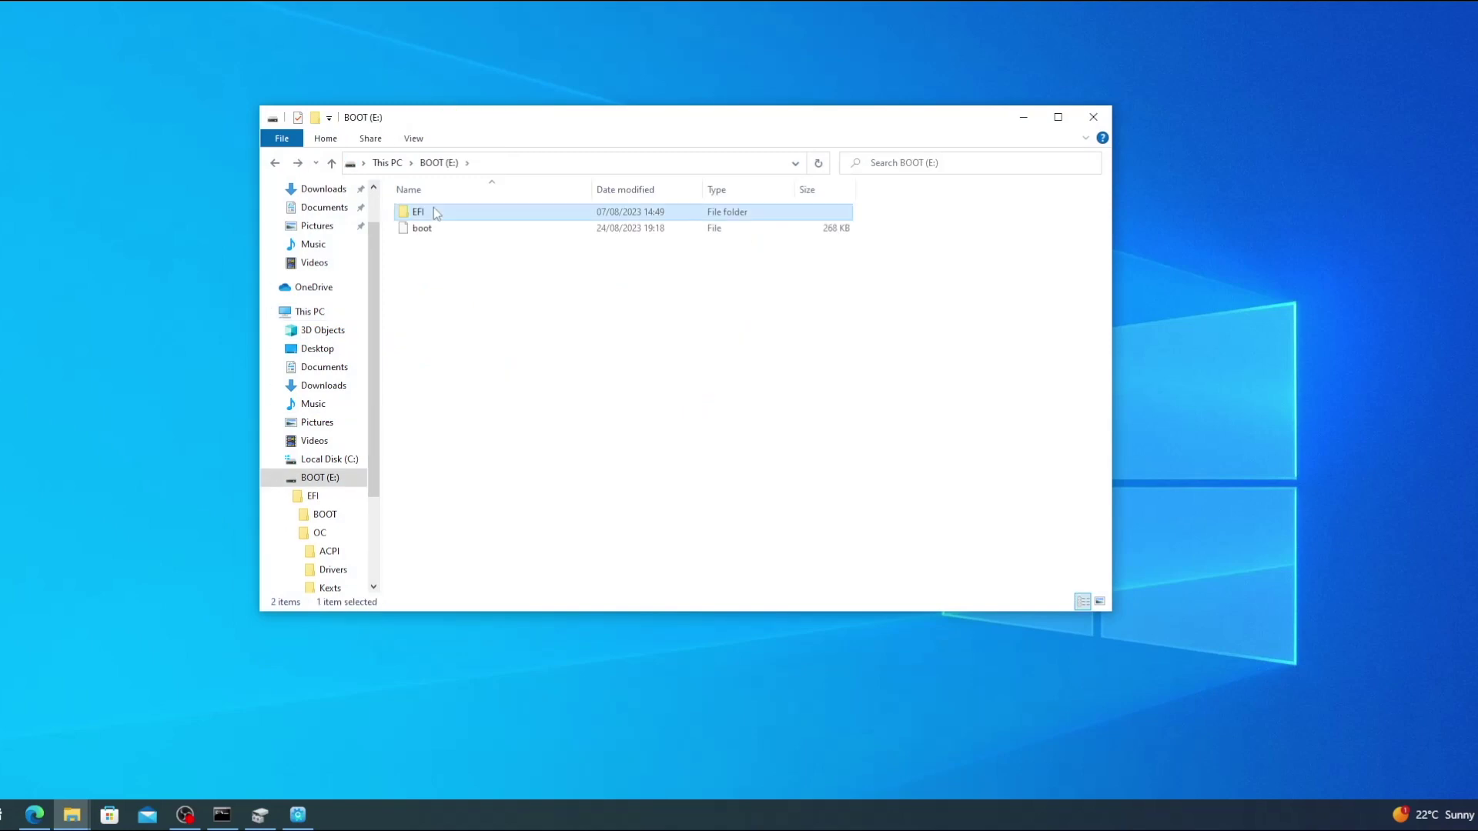
right_click(436, 214)
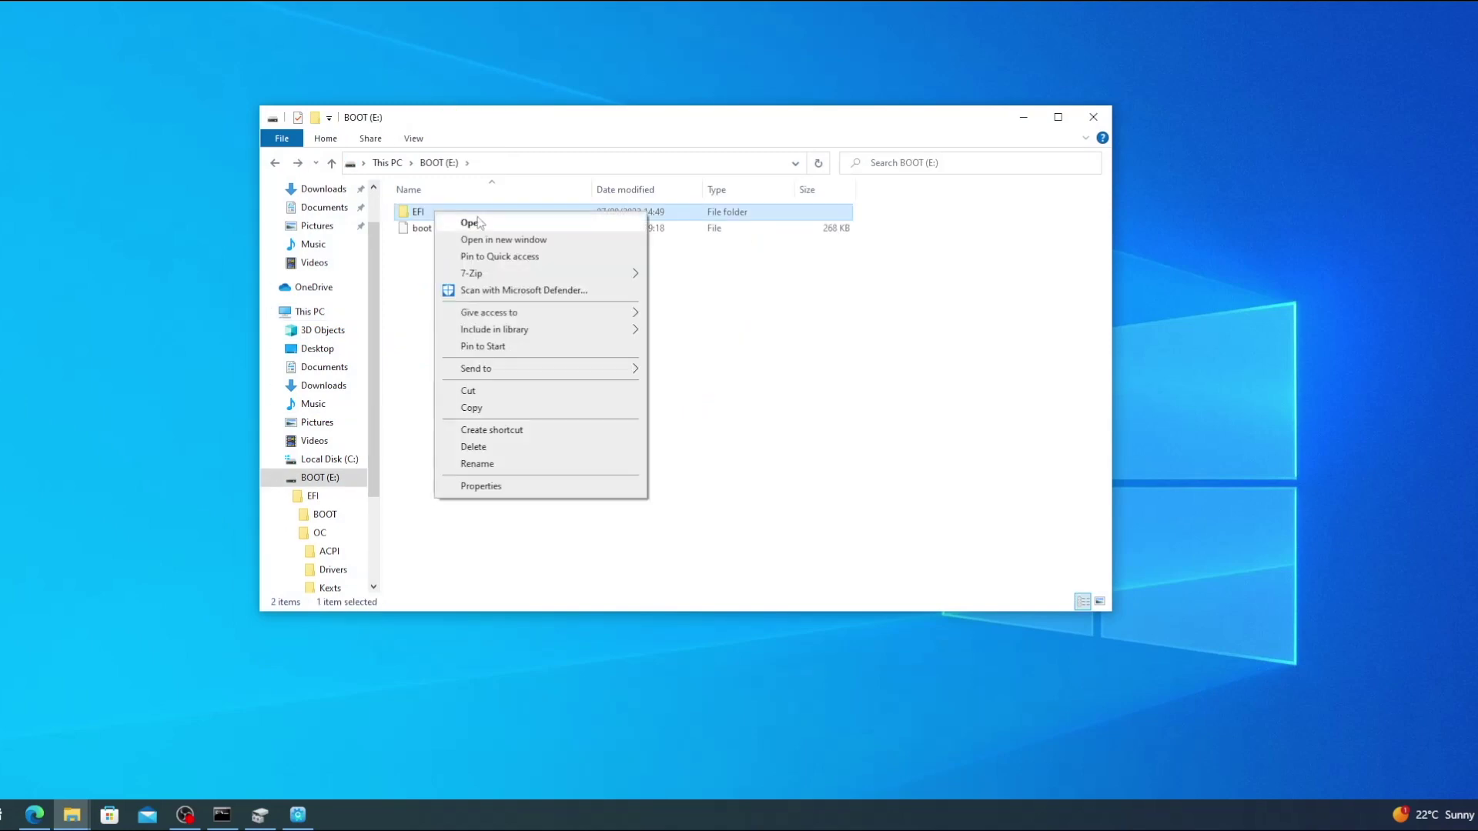
left_click(523, 447)
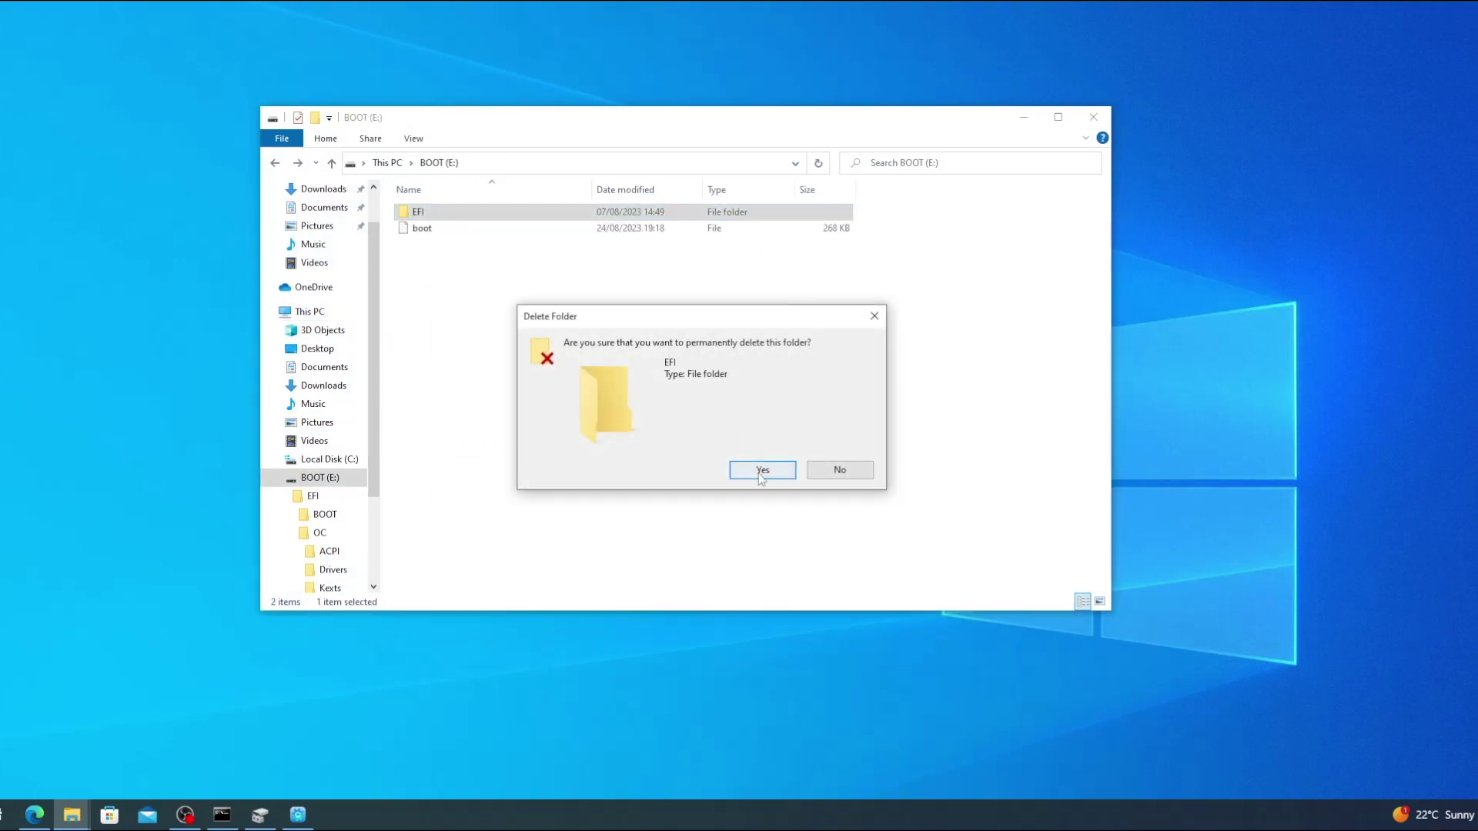
left_click(761, 471)
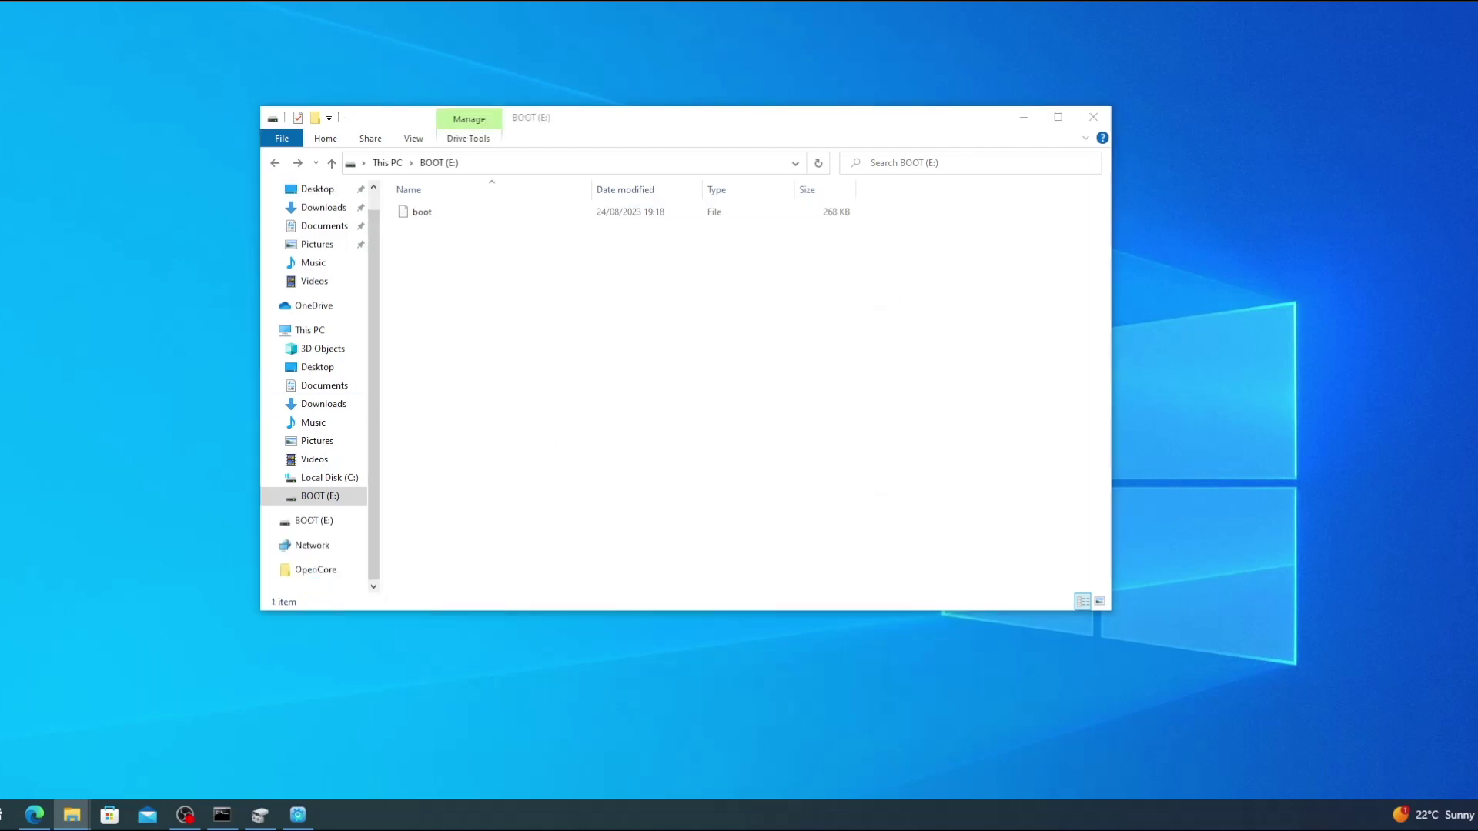
Copy the new EFI folder onto BOOT (E:) and safely eject the drive.
left_click_drag(0, 369, 464, 330)
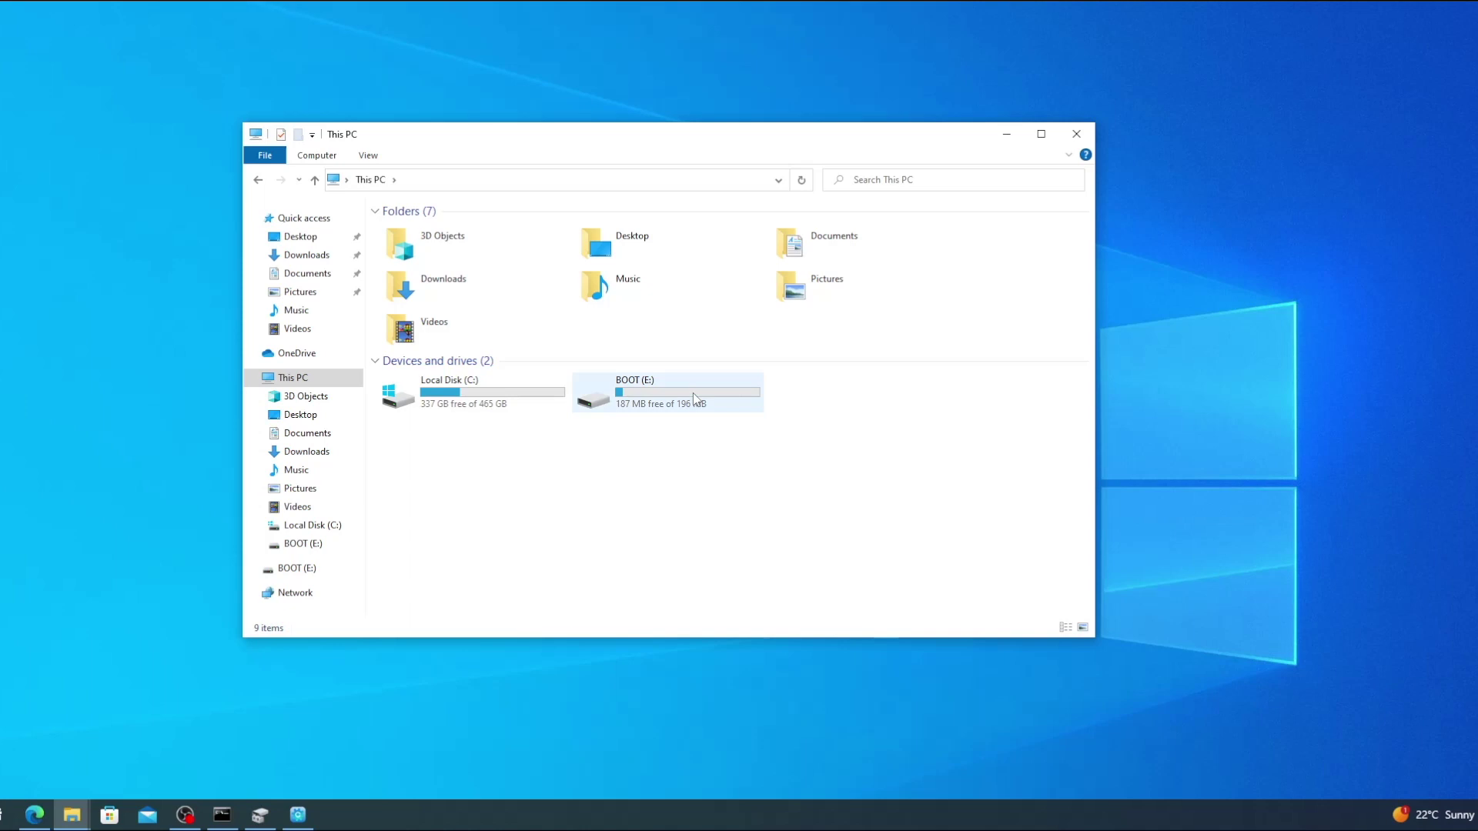
right_click(693, 393)
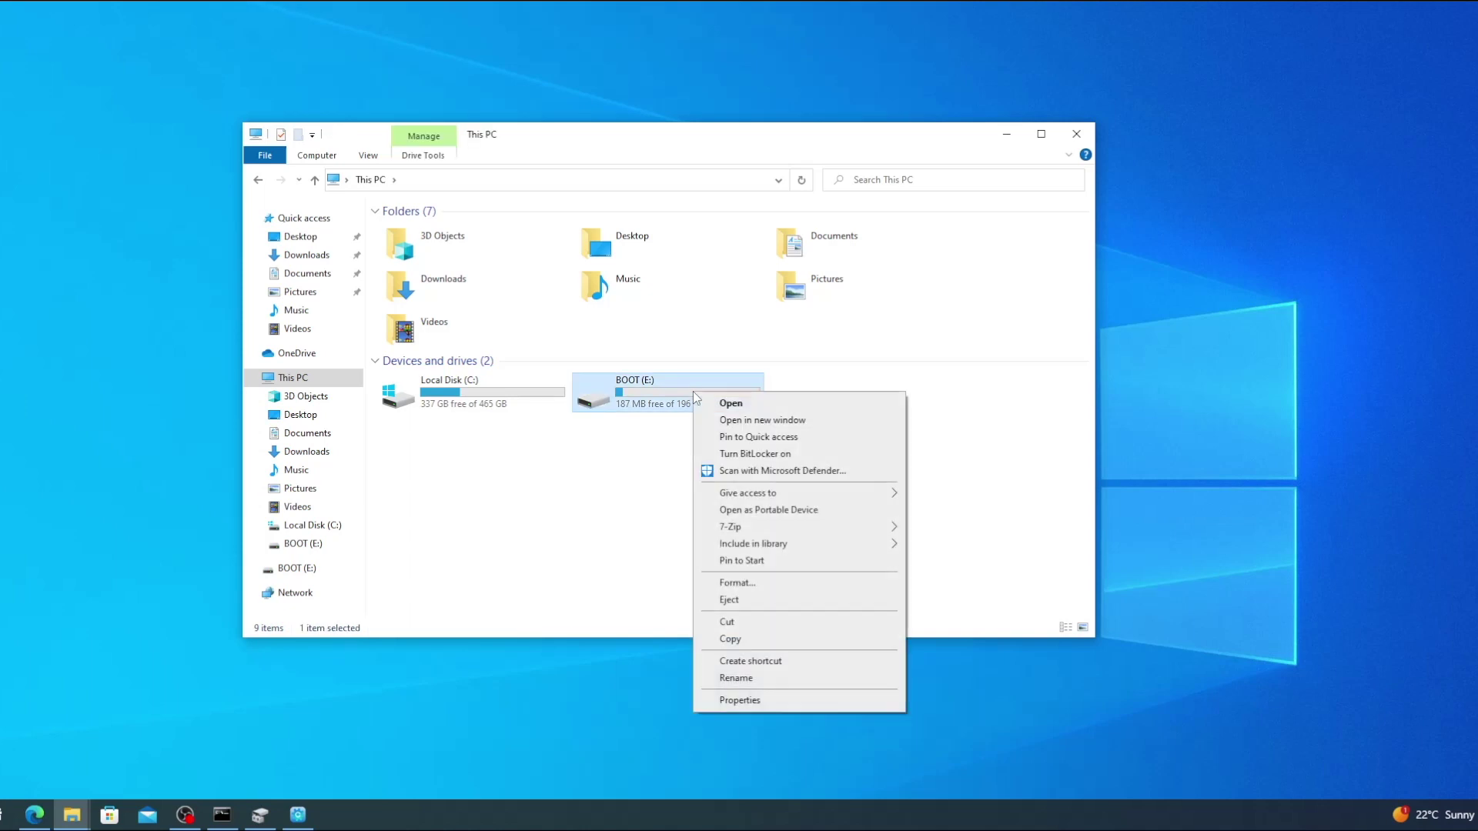
left_click(775, 602)
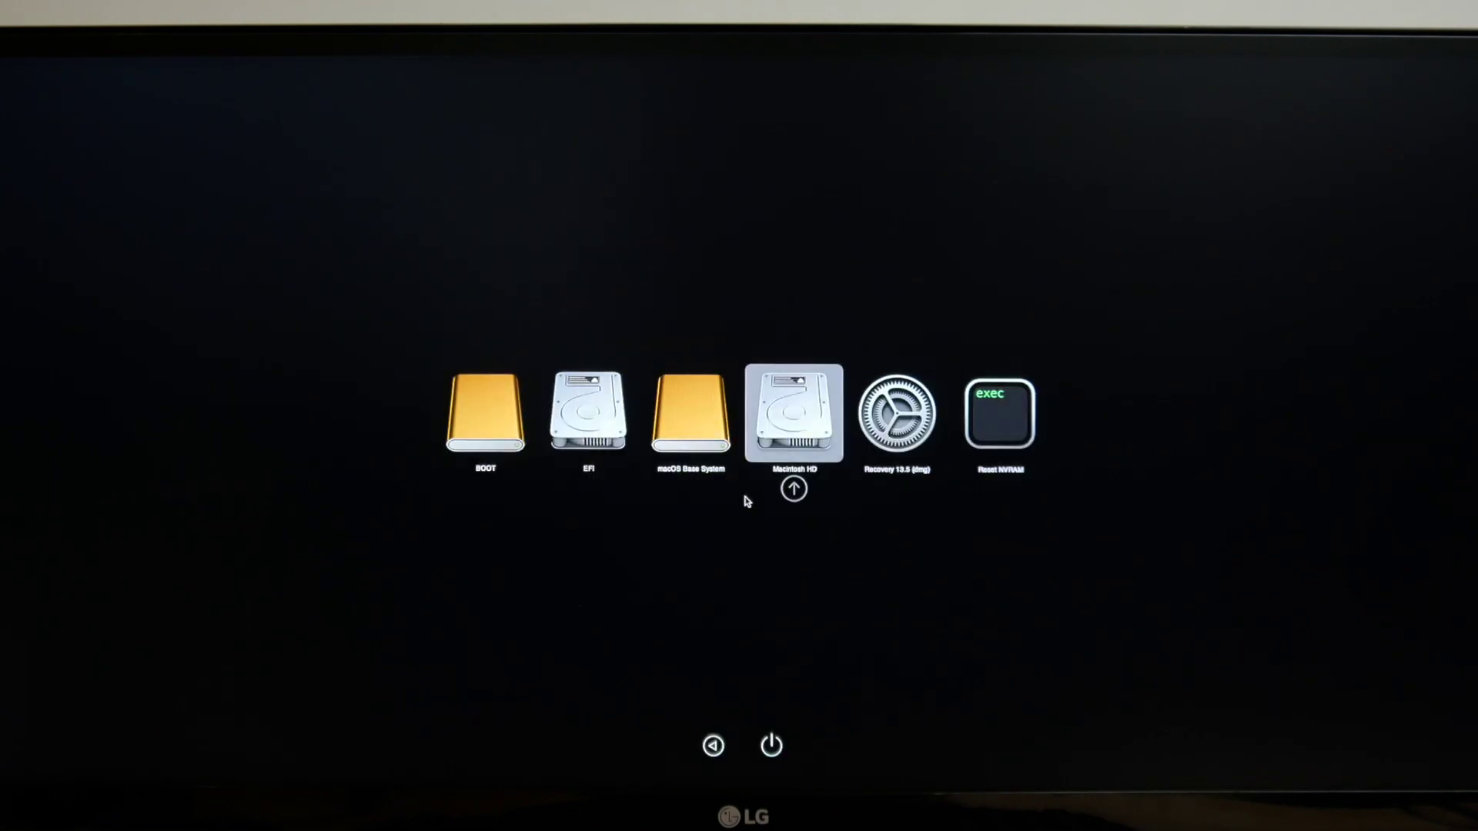
Boot the Recovery 13.5 (dmg) entry from the OpenCore boot picker.
key("Right")
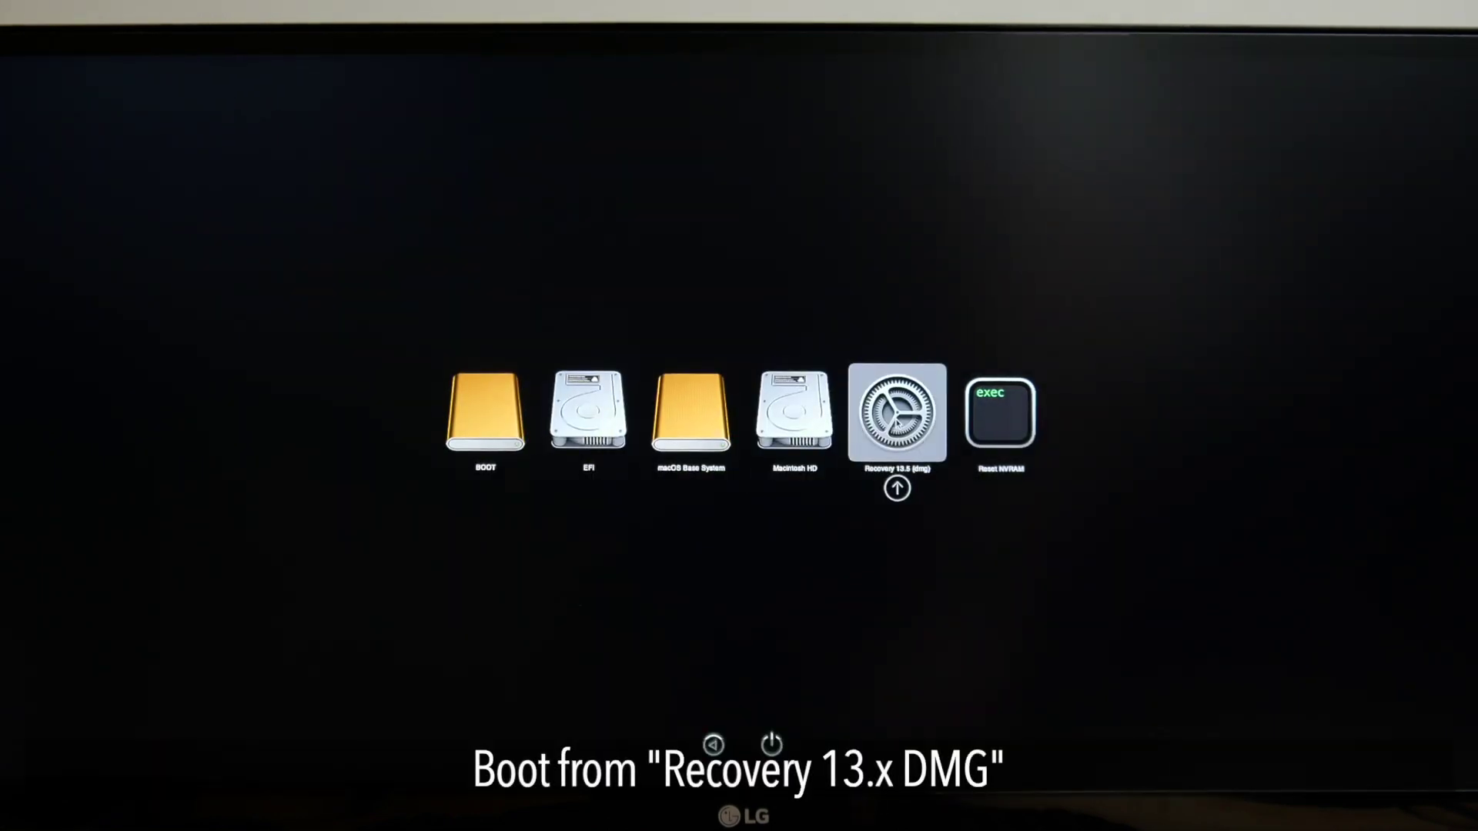
key("Return")
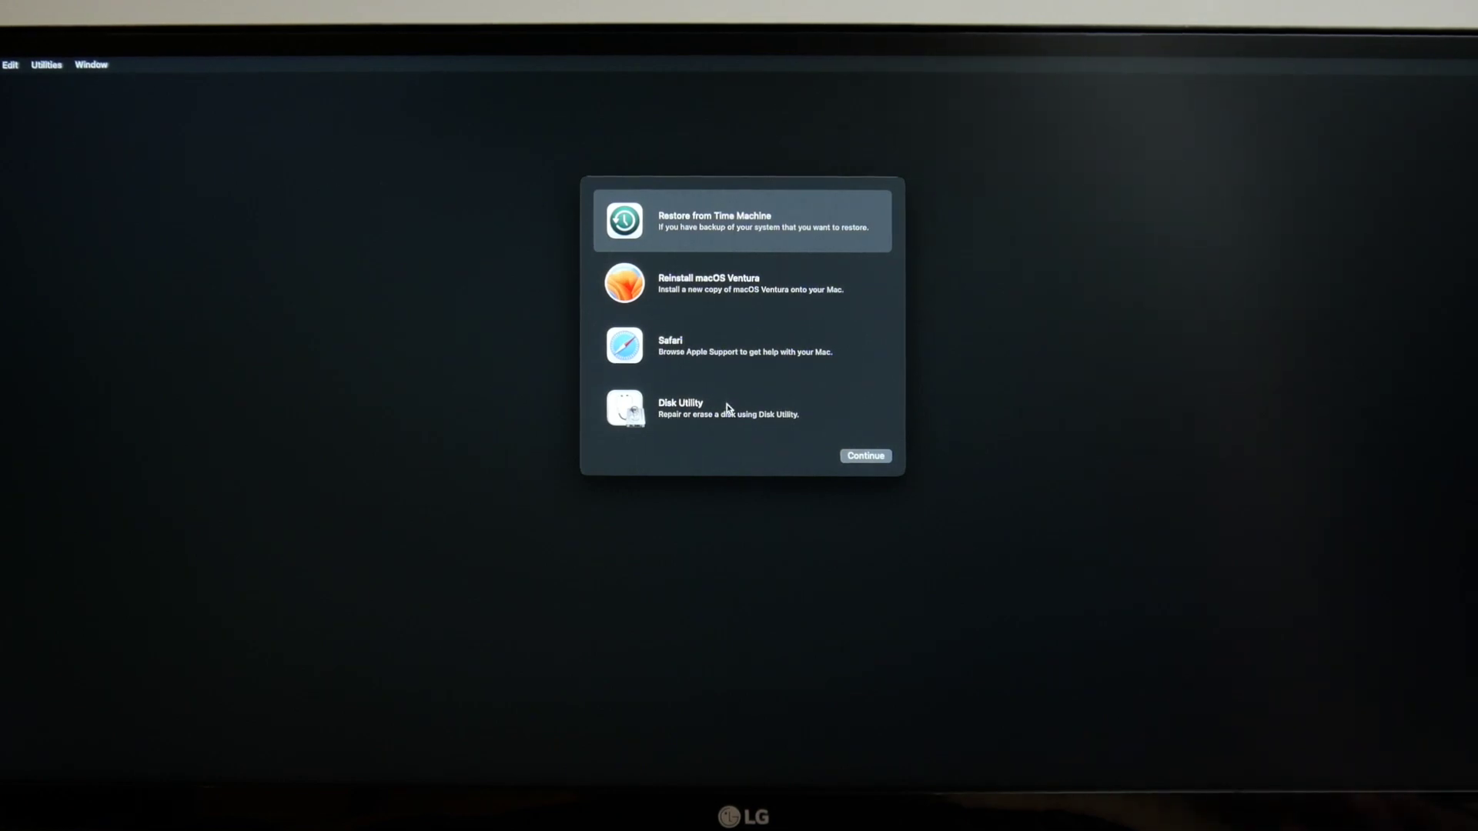
Choose Reinstall macOS Ventura, accept the licence agreement, and install onto Macintosh HD.
left_click(753, 298)
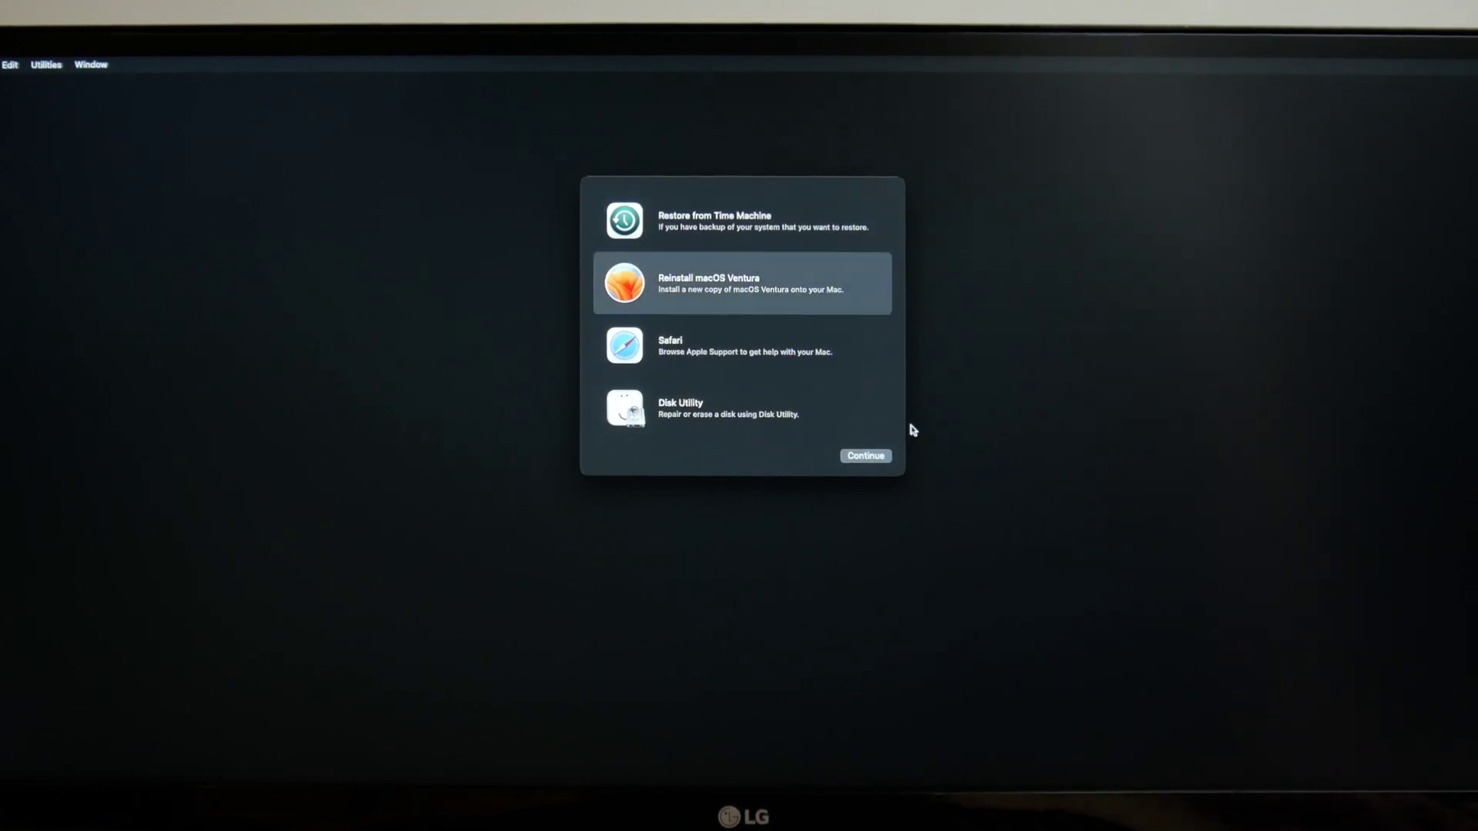
left_click(878, 460)
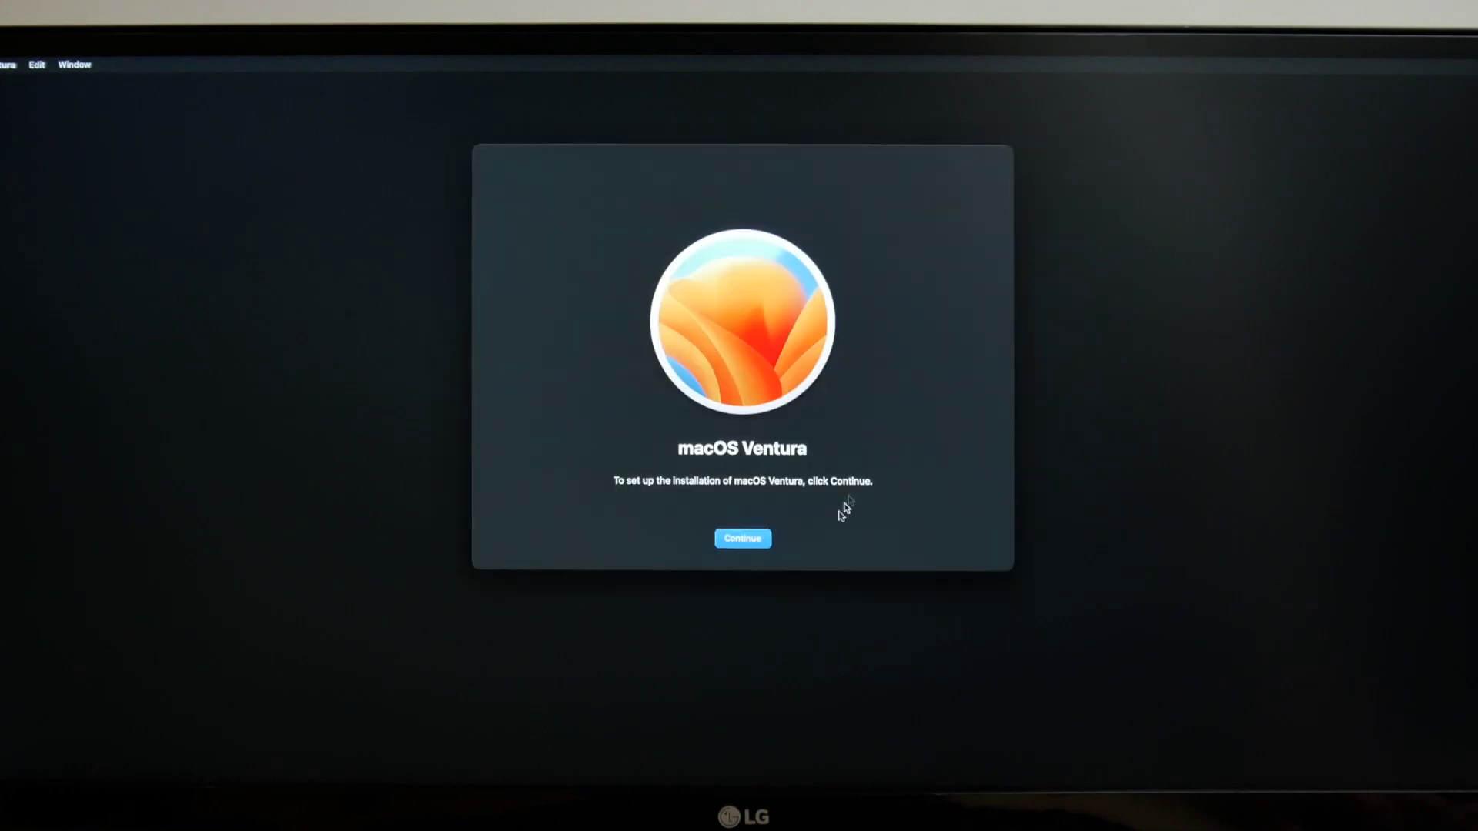
left_click(753, 541)
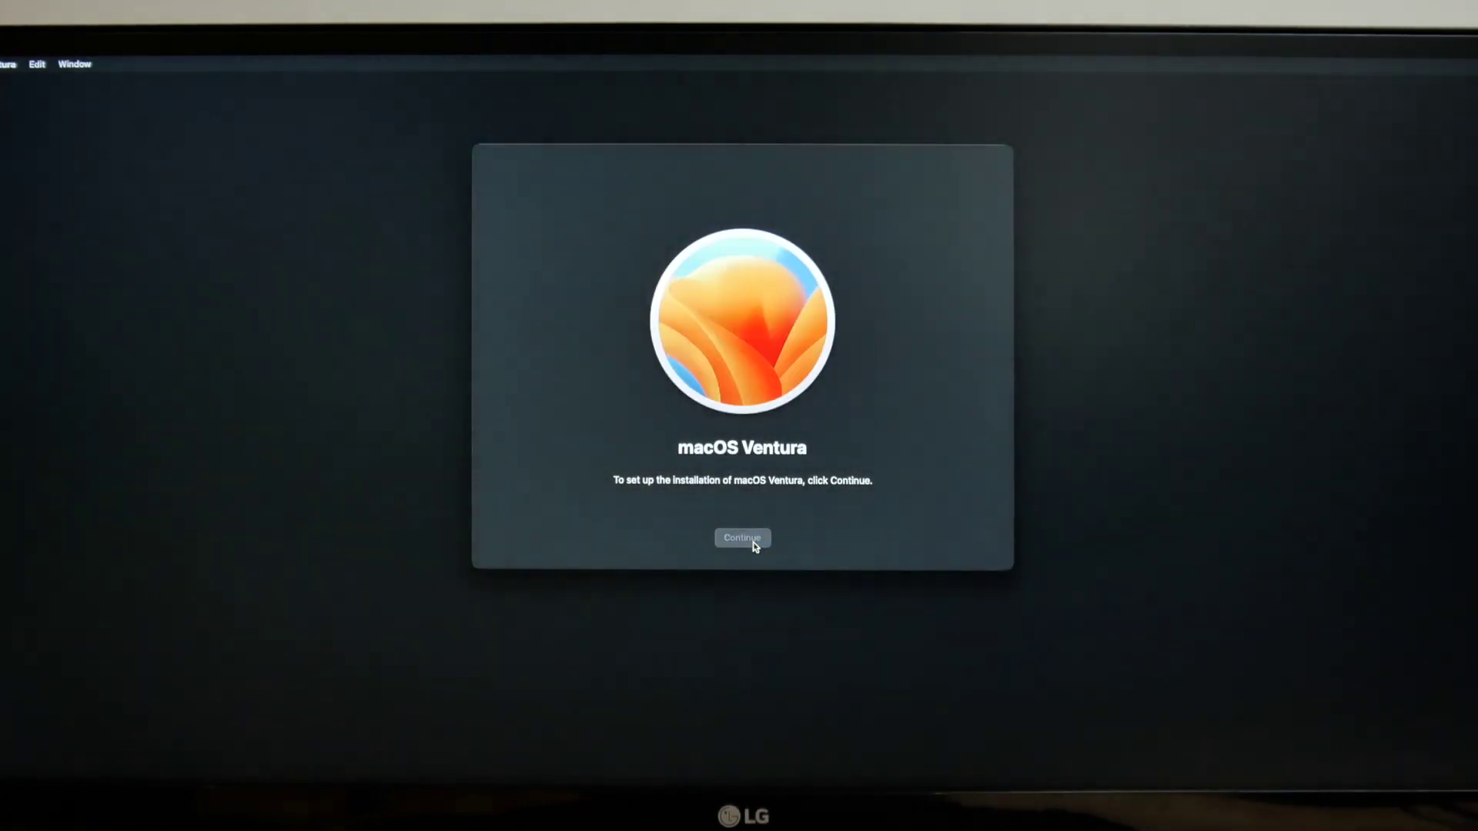
left_click(754, 545)
left_click(772, 536)
key("Return")
left_click(773, 537)
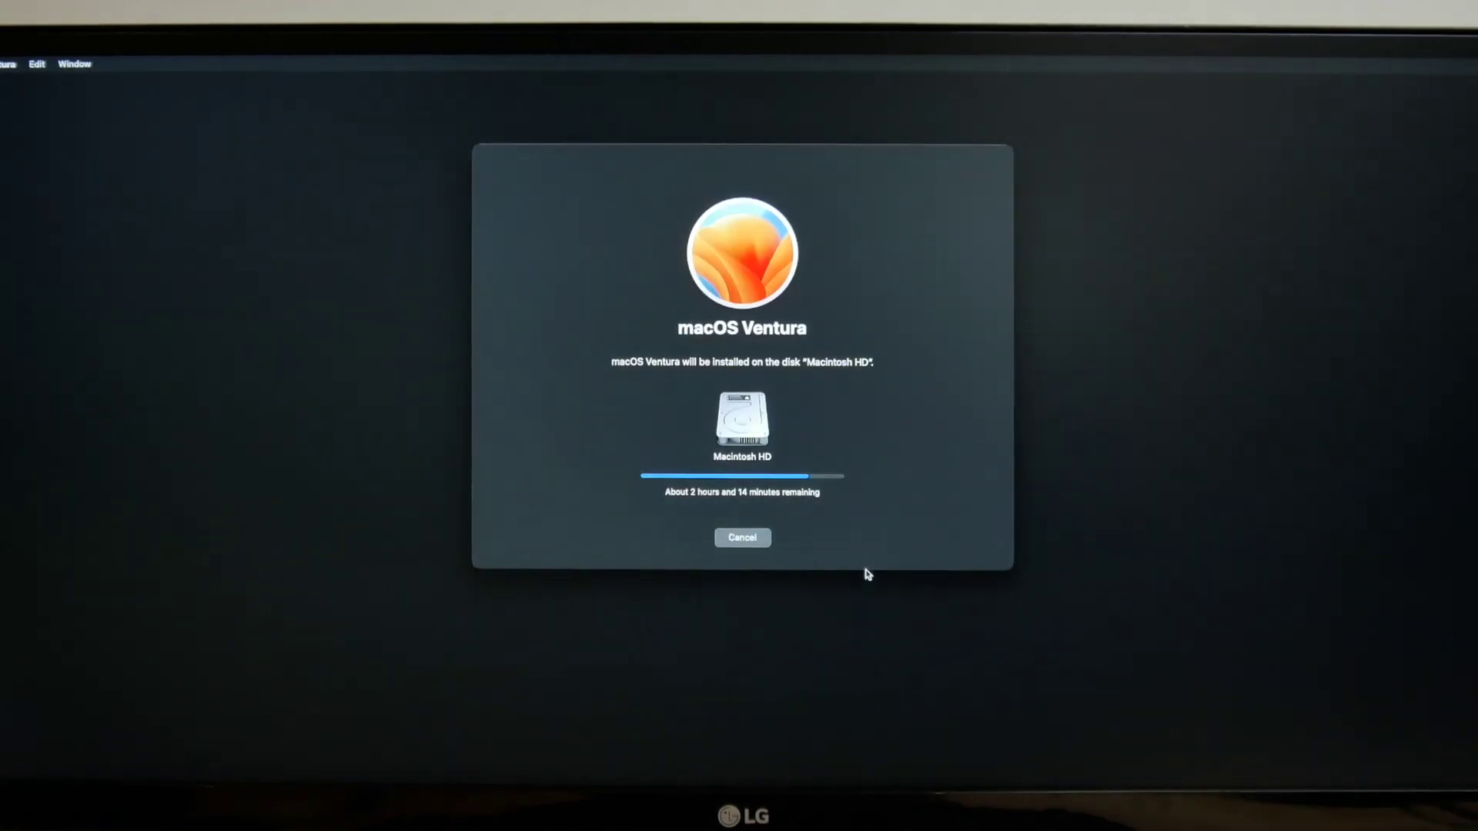